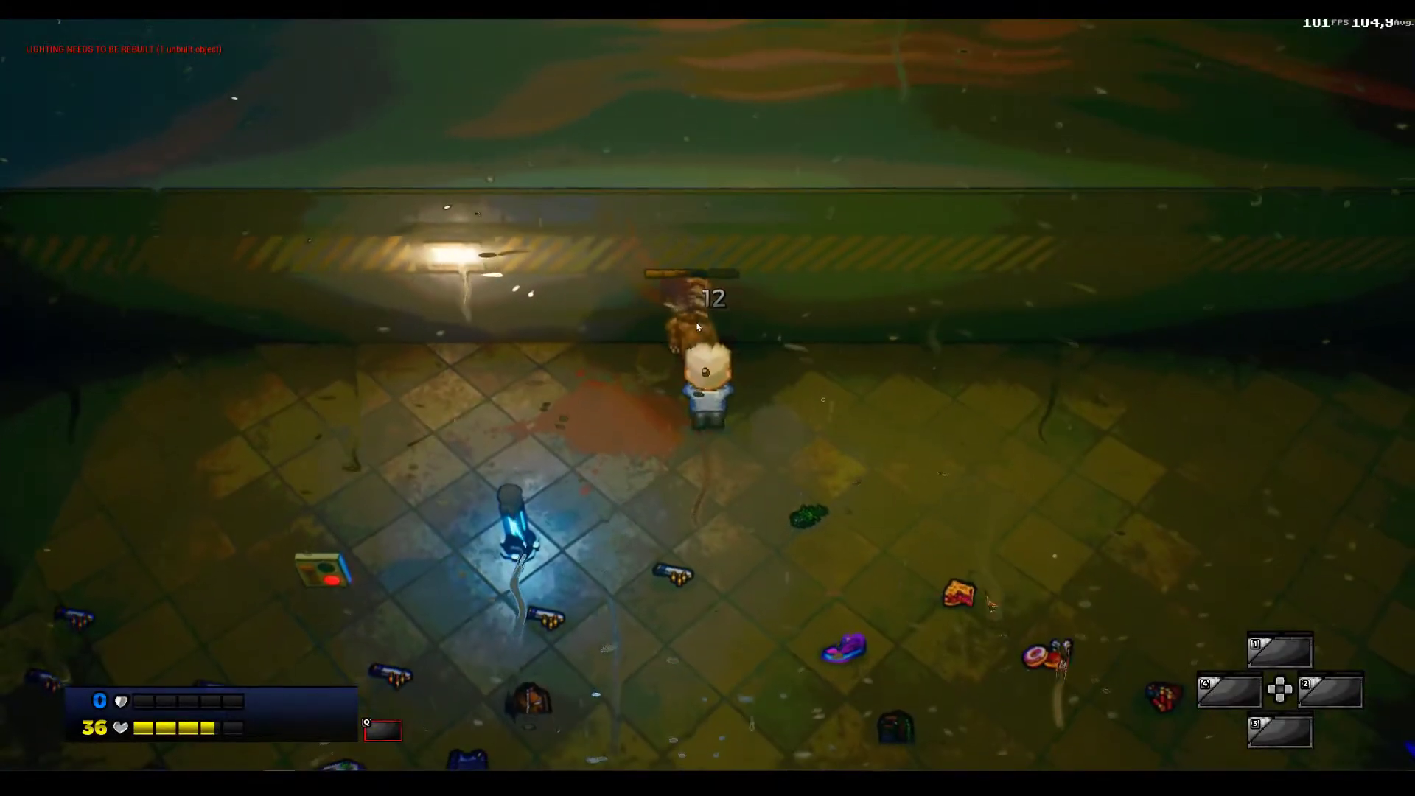
Attack the enemy standing against the back wall until it is defeated
left_click(700, 310)
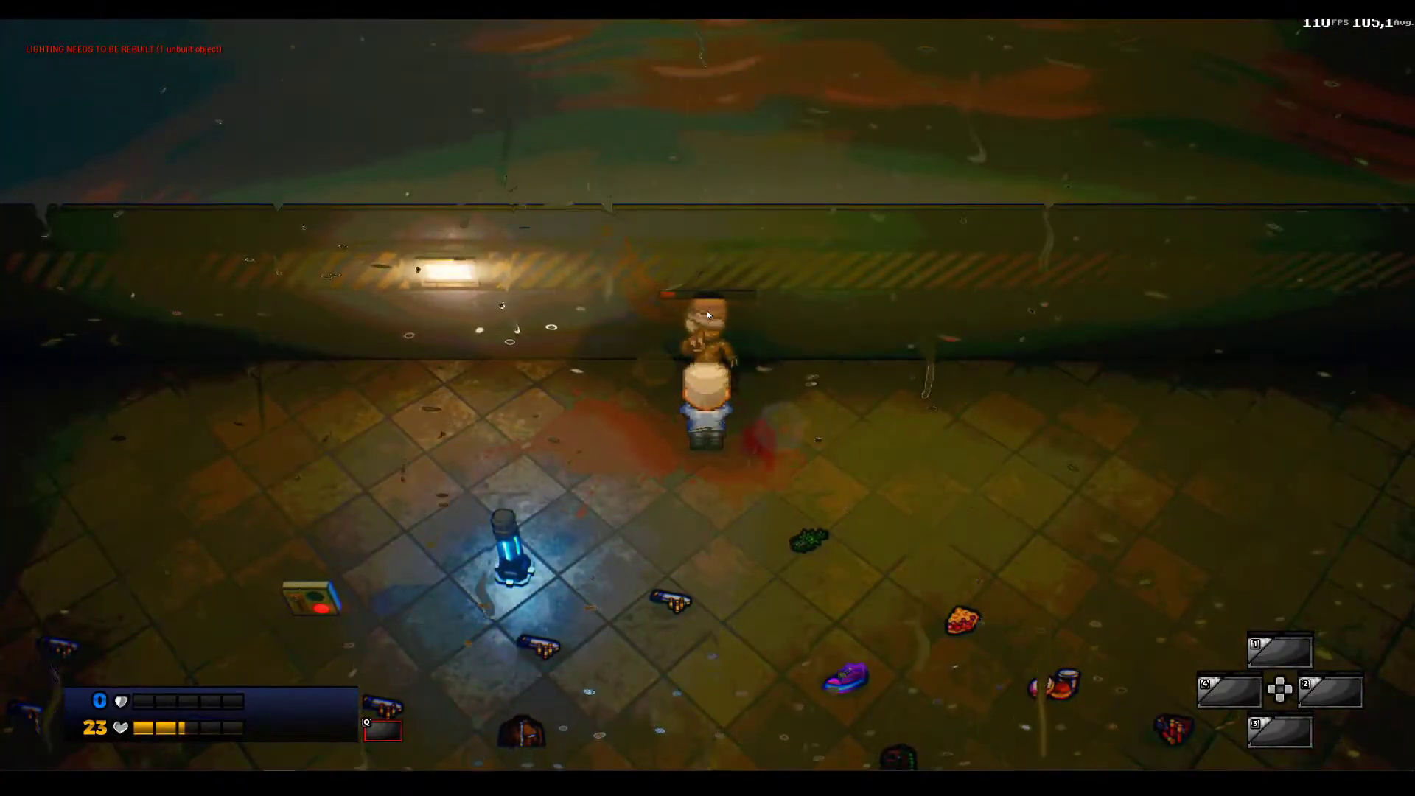
left_click(707, 315)
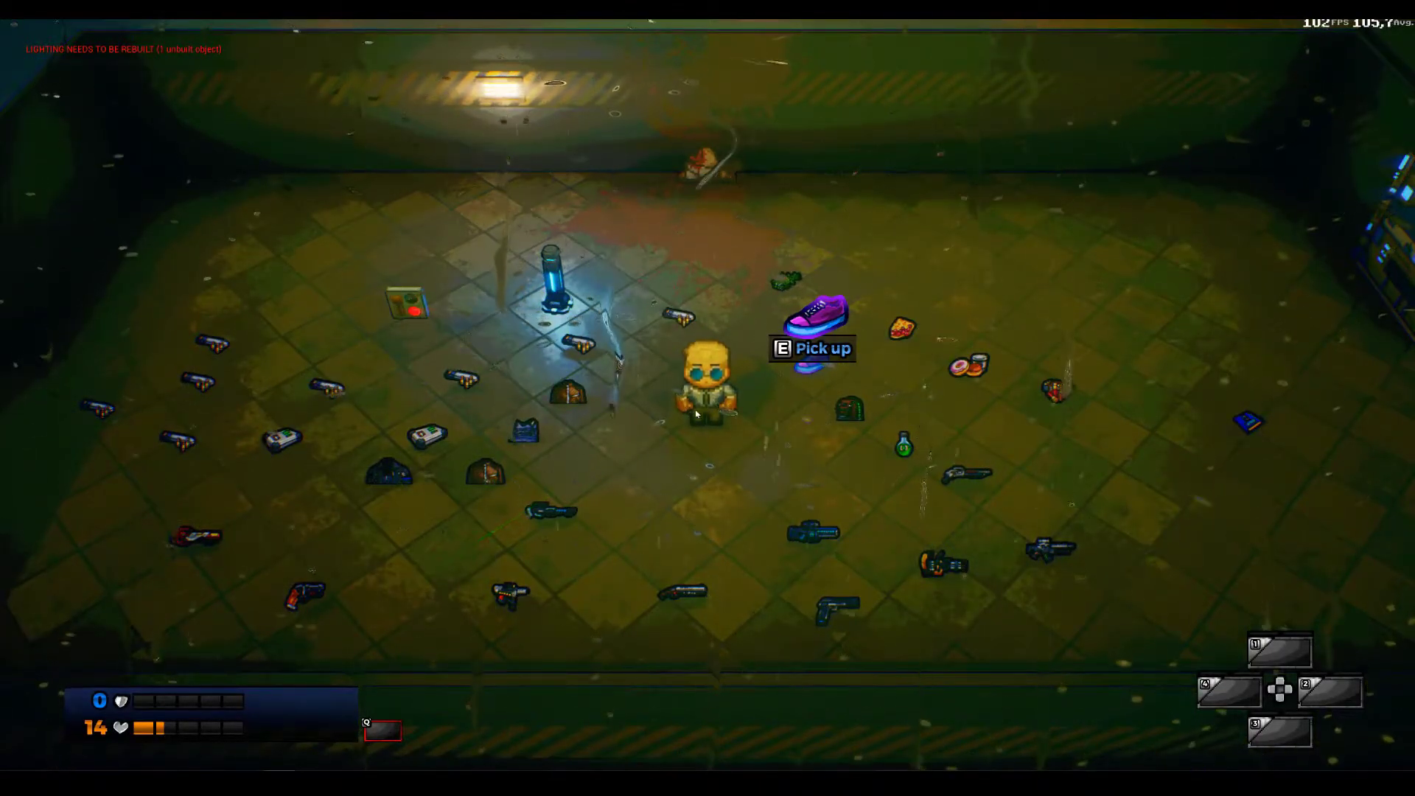
Walk around the room to examine the weapons, ammo and items scattered on the floor
key("a")
key("w")
key("d")
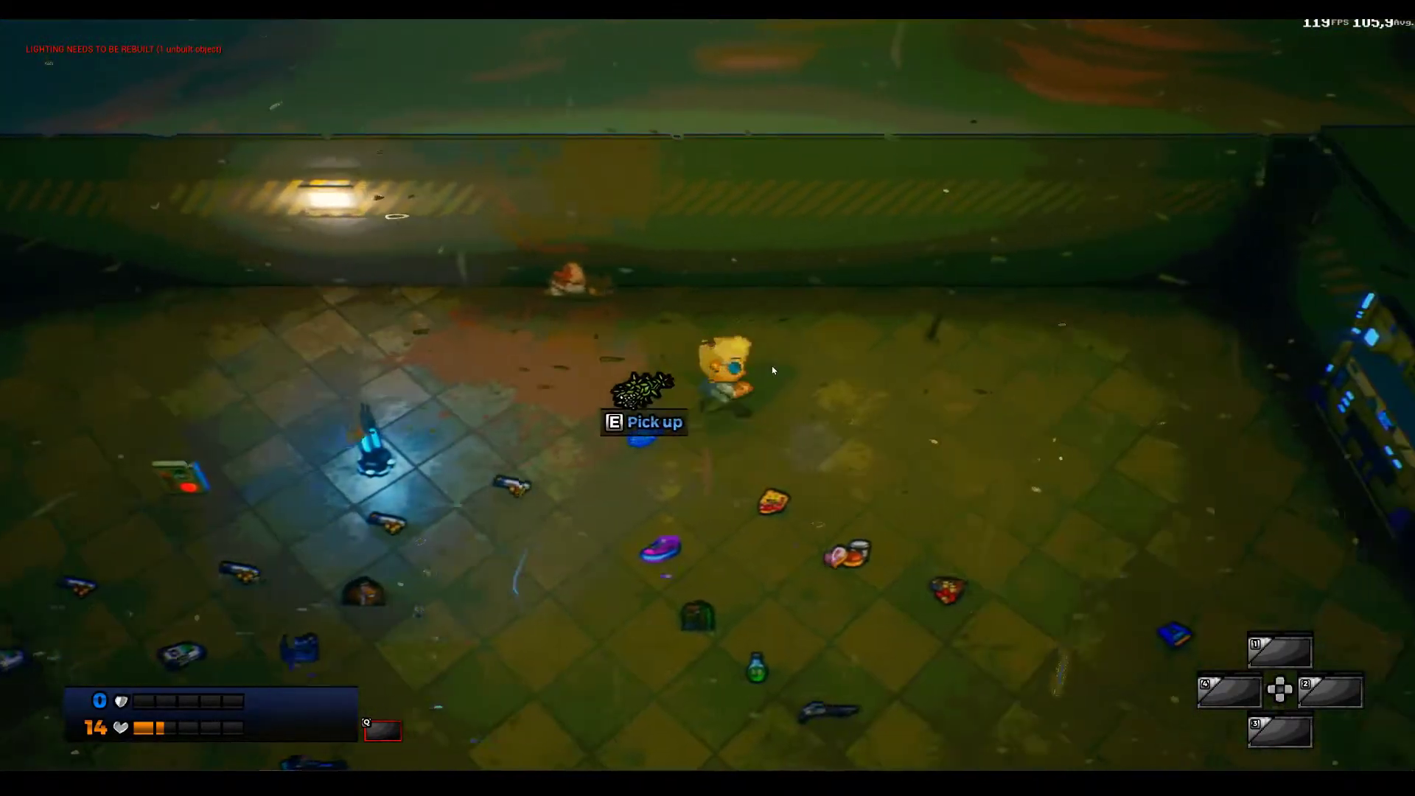
key("d")
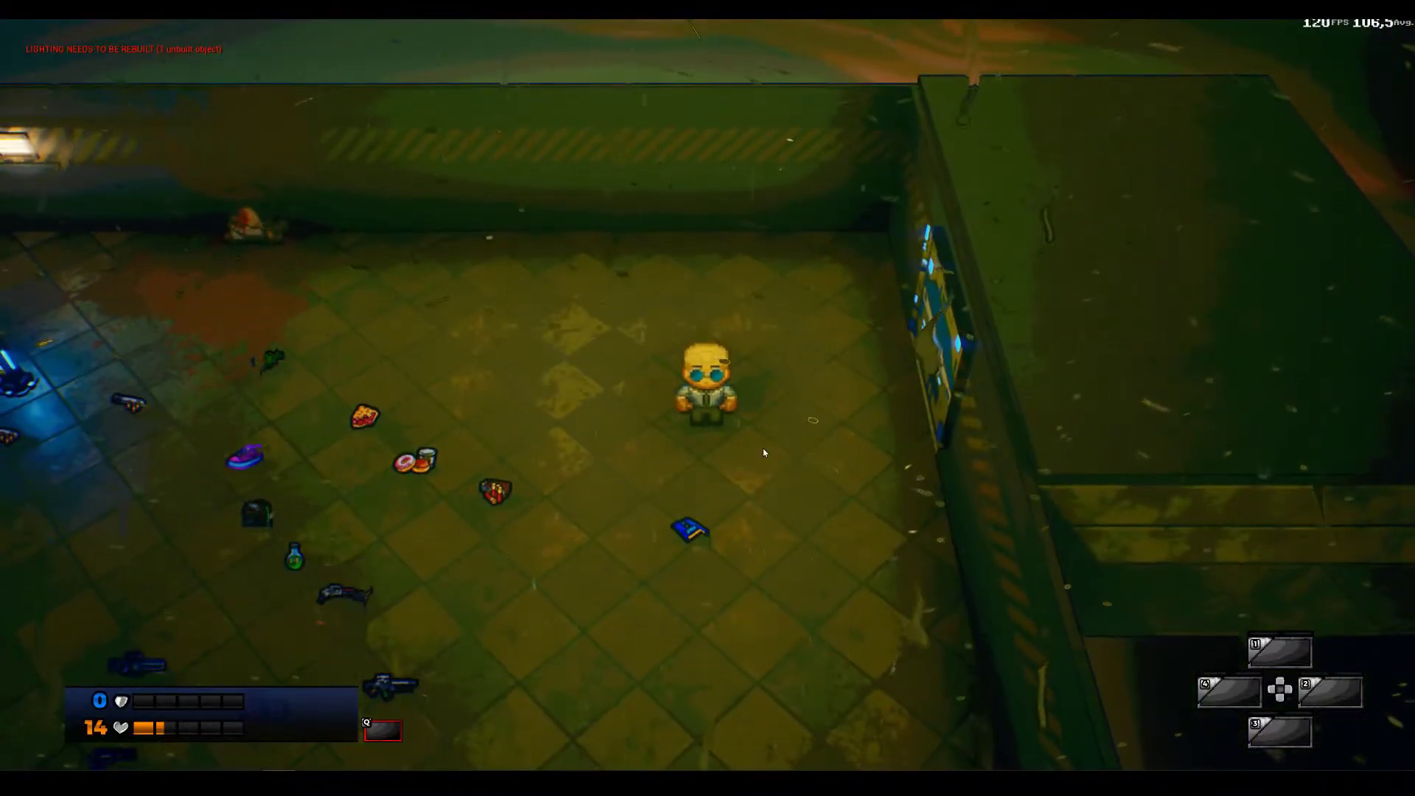
key("a")
key("s")
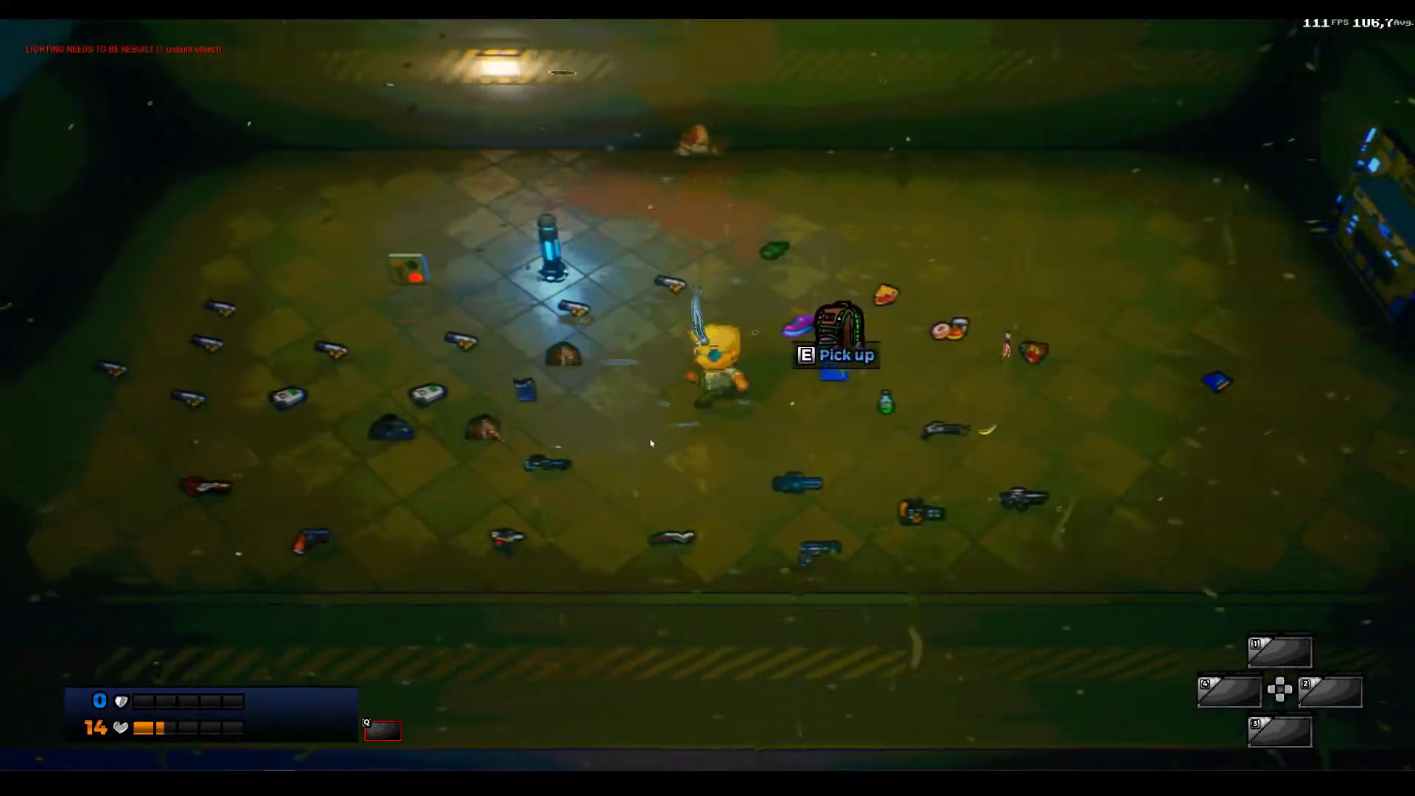
key("a")
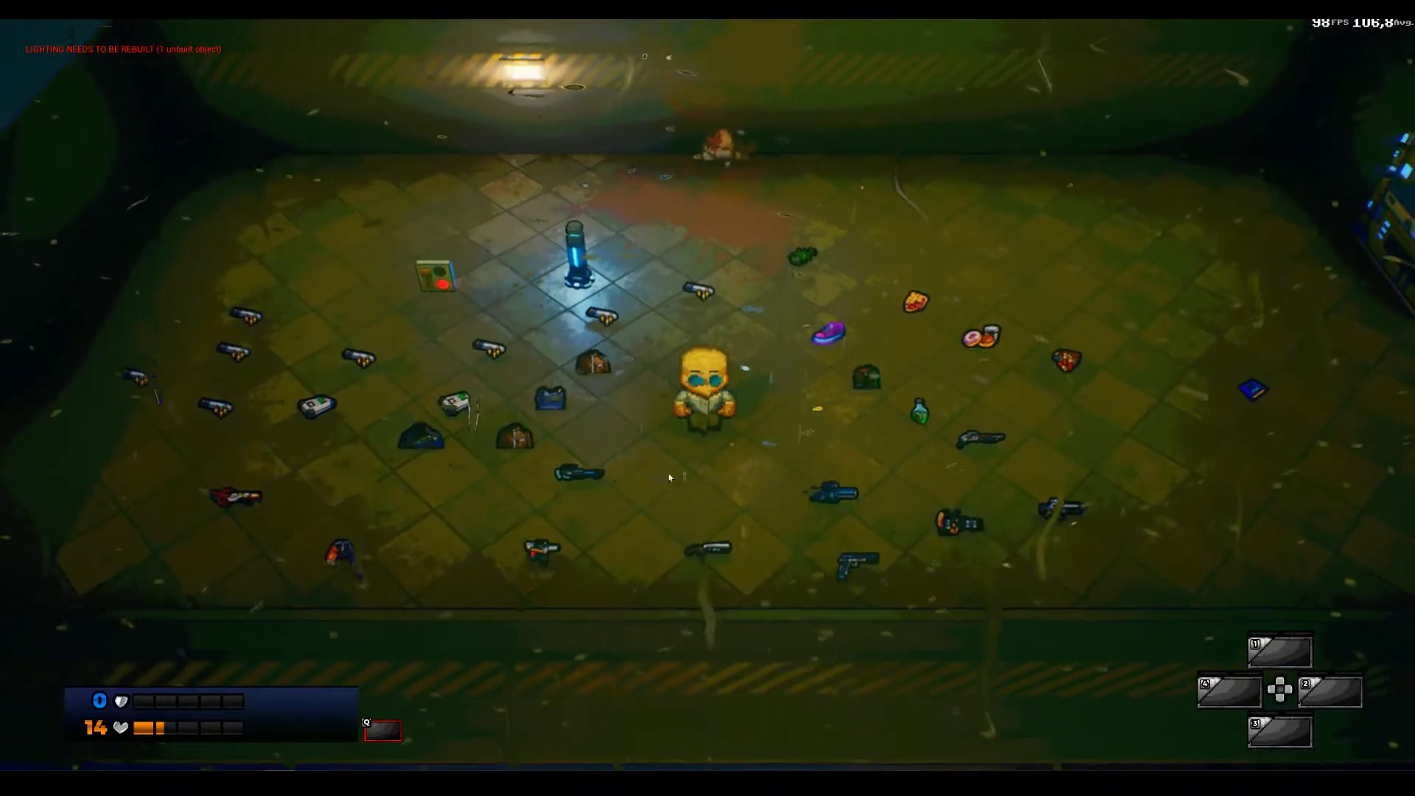
key("w")
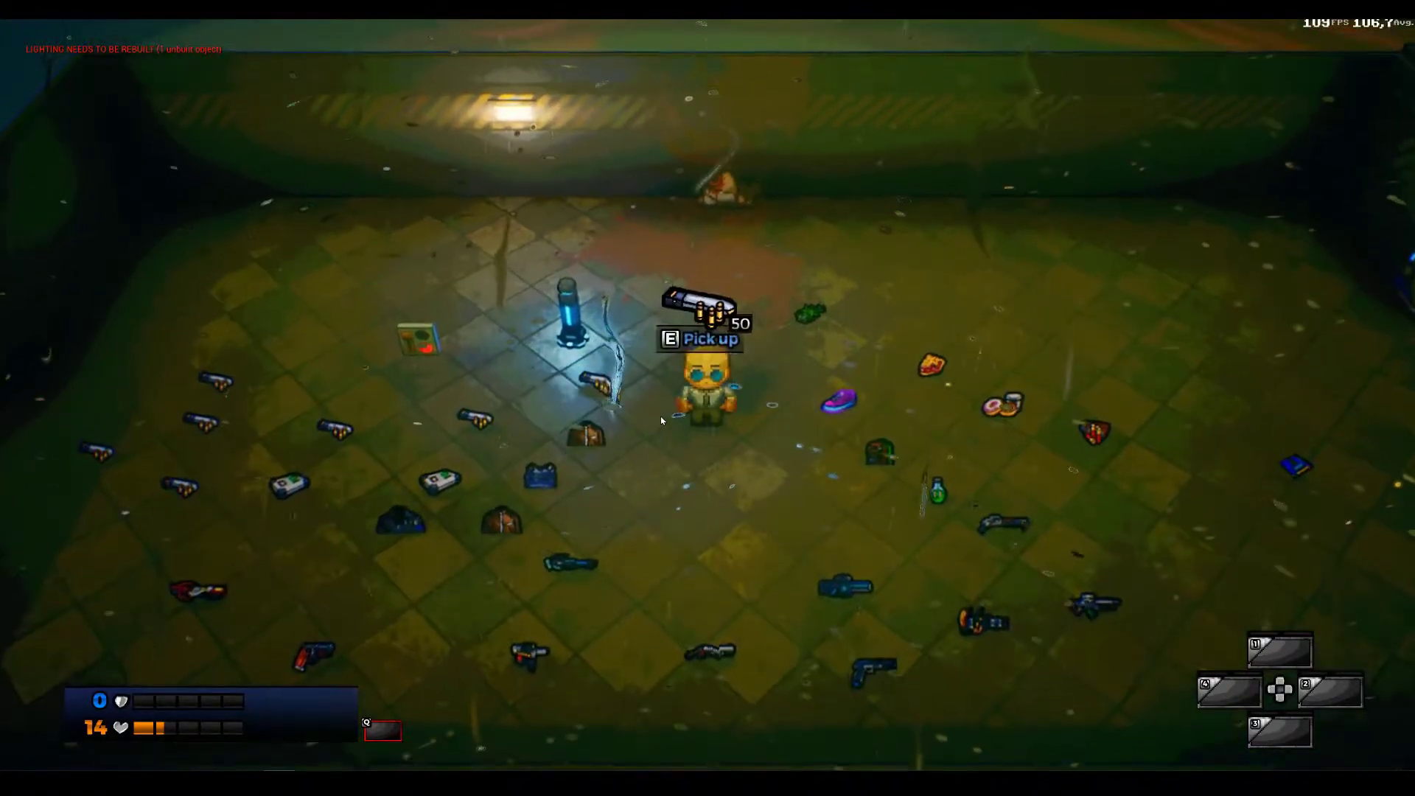
key("s")
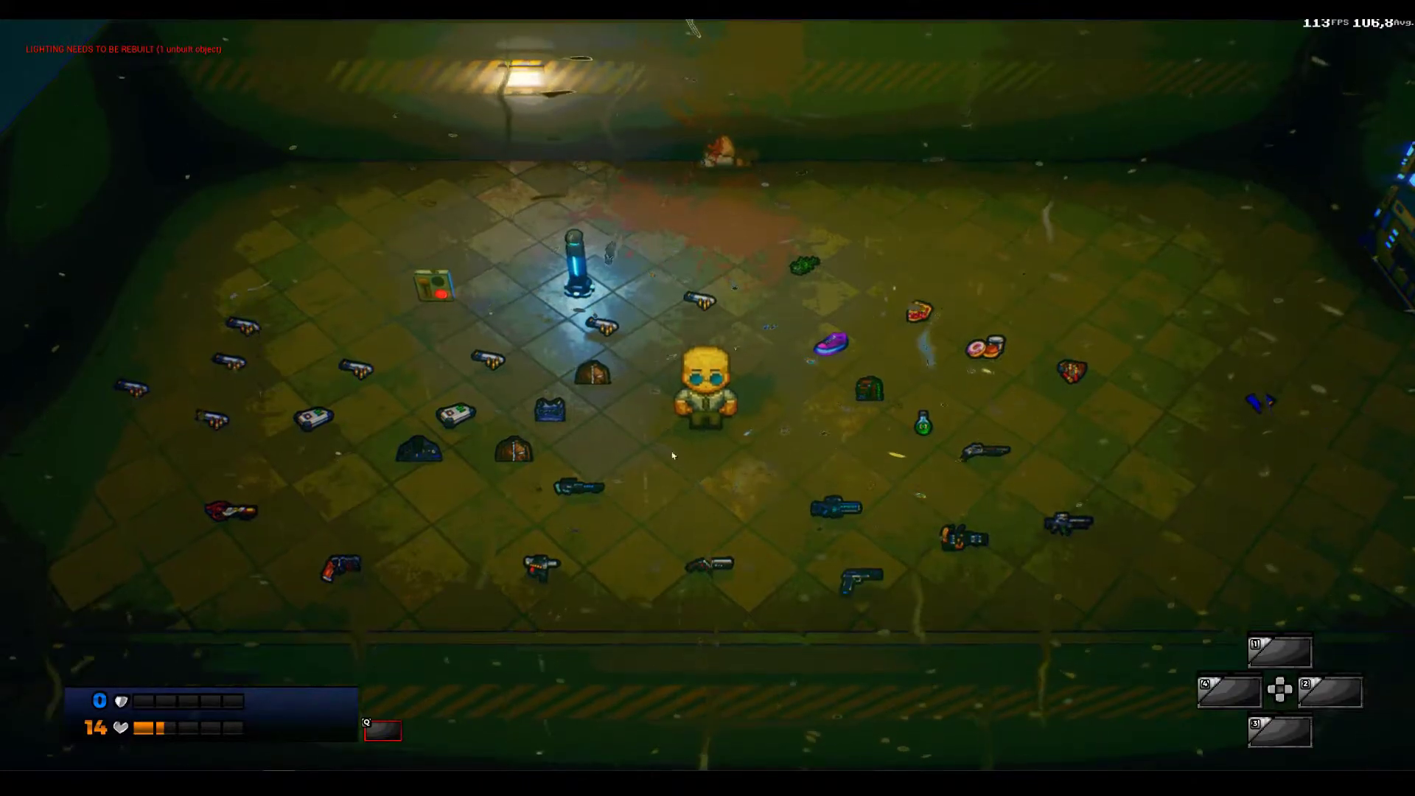
Examine the equipment slots and backpack in the inventory, then close it
key("a")
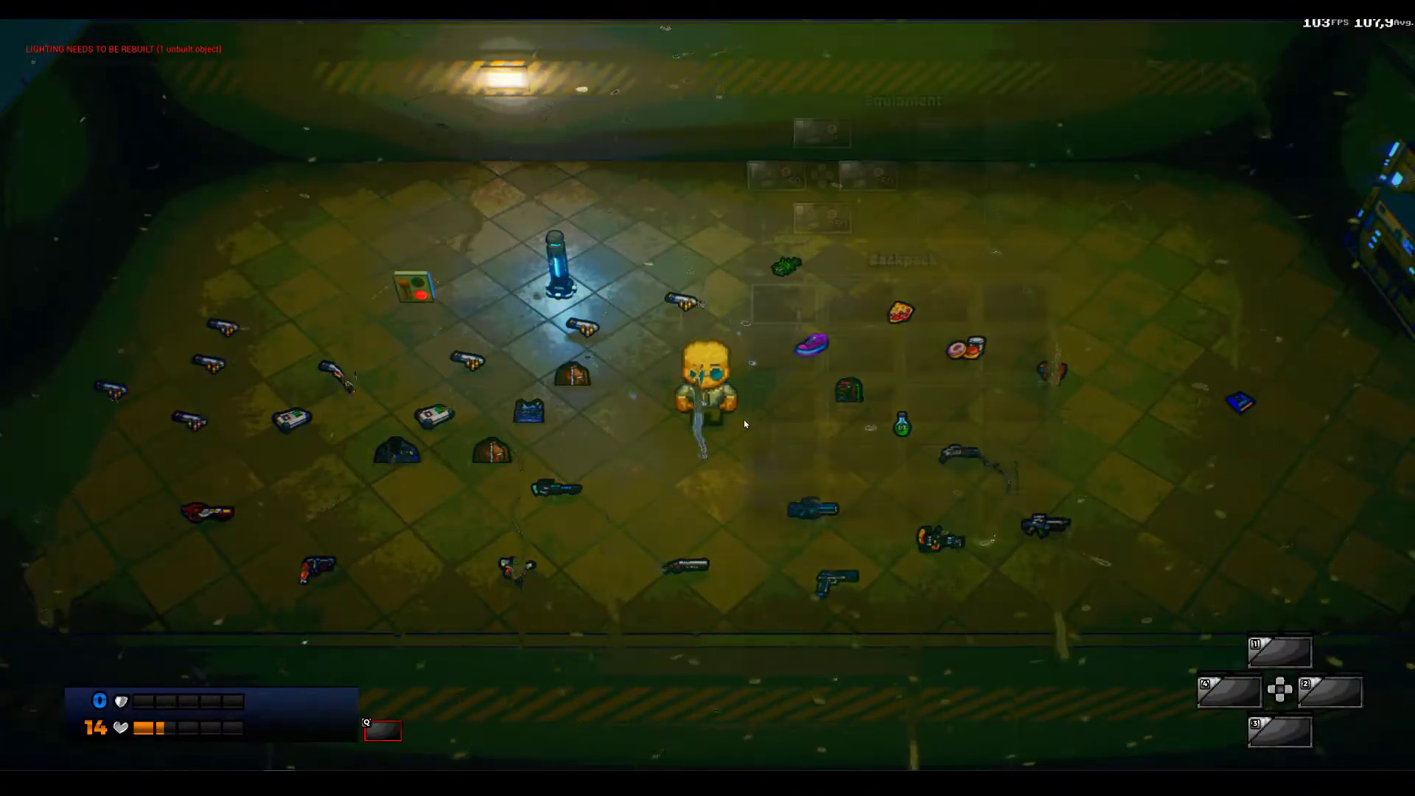
key("i")
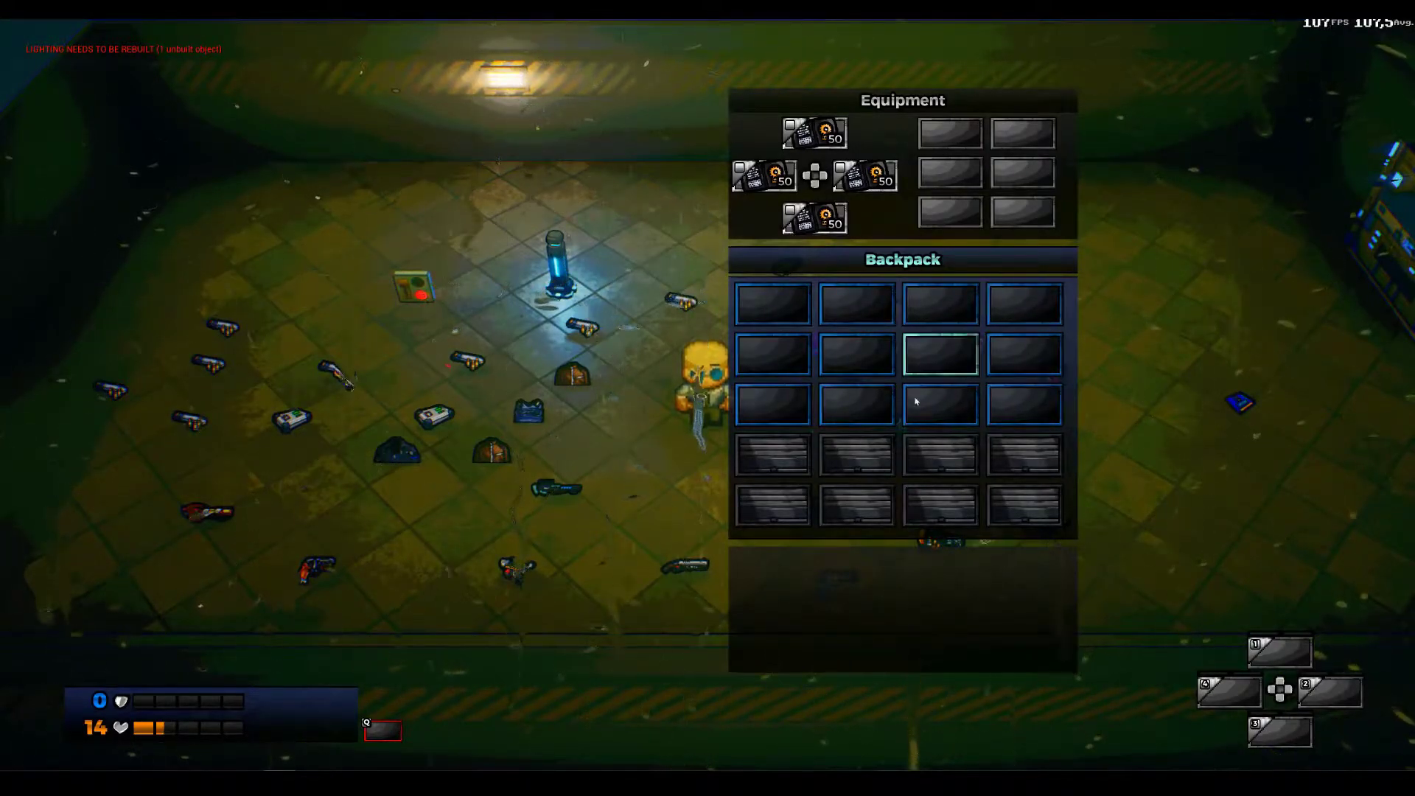
key("Tab")
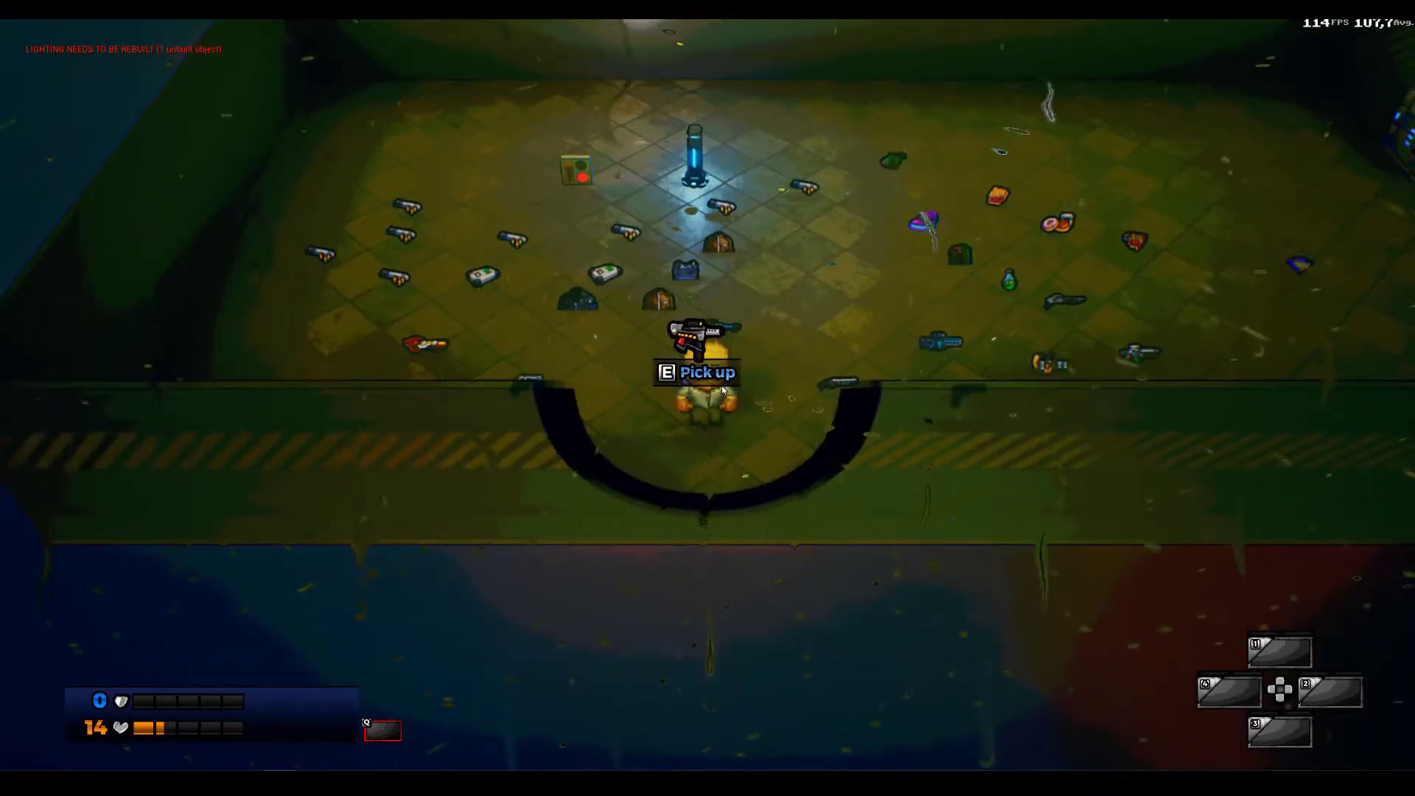
Pick up the "Patriot" SMG and the Super Shotgun Mk.2 from the floor near the front wall
key("e")
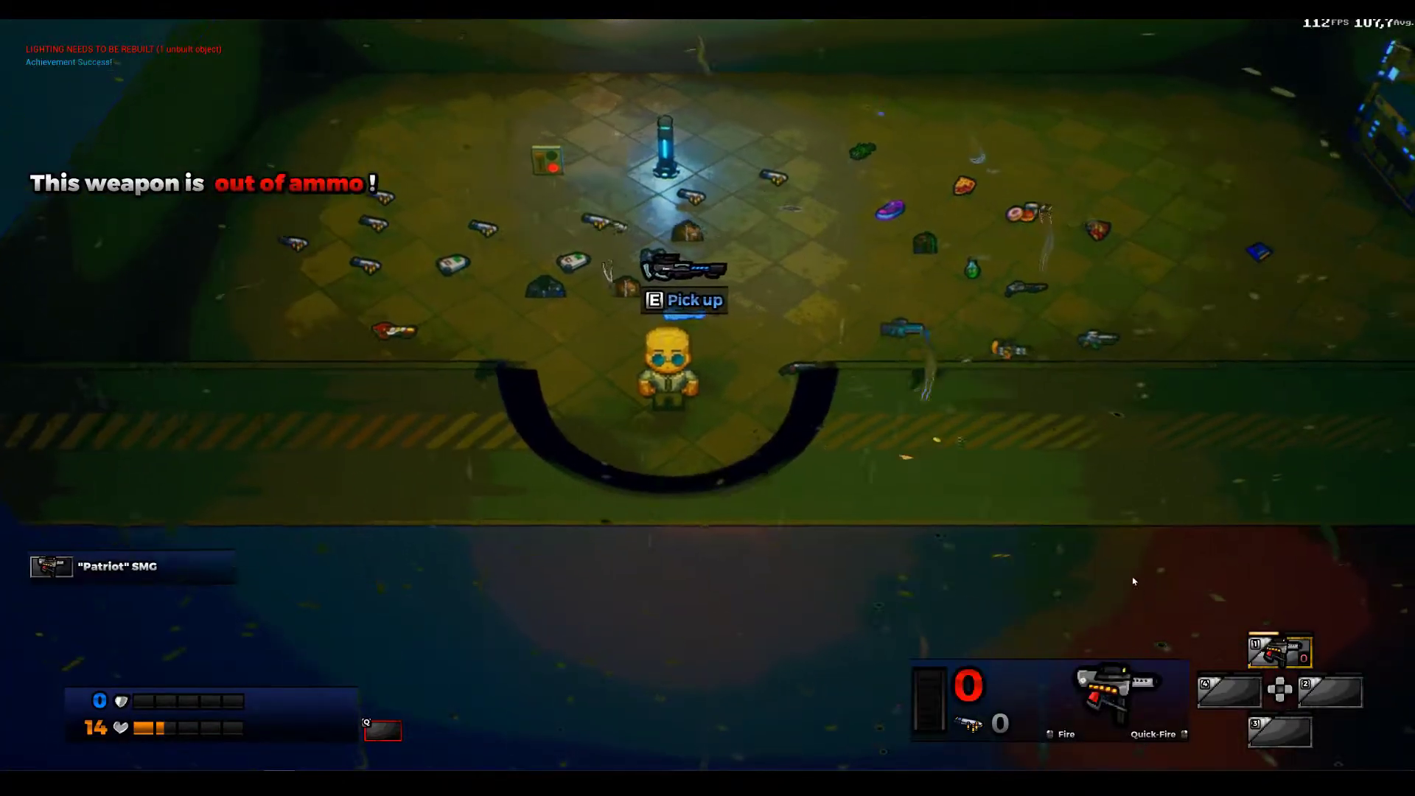
key("w")
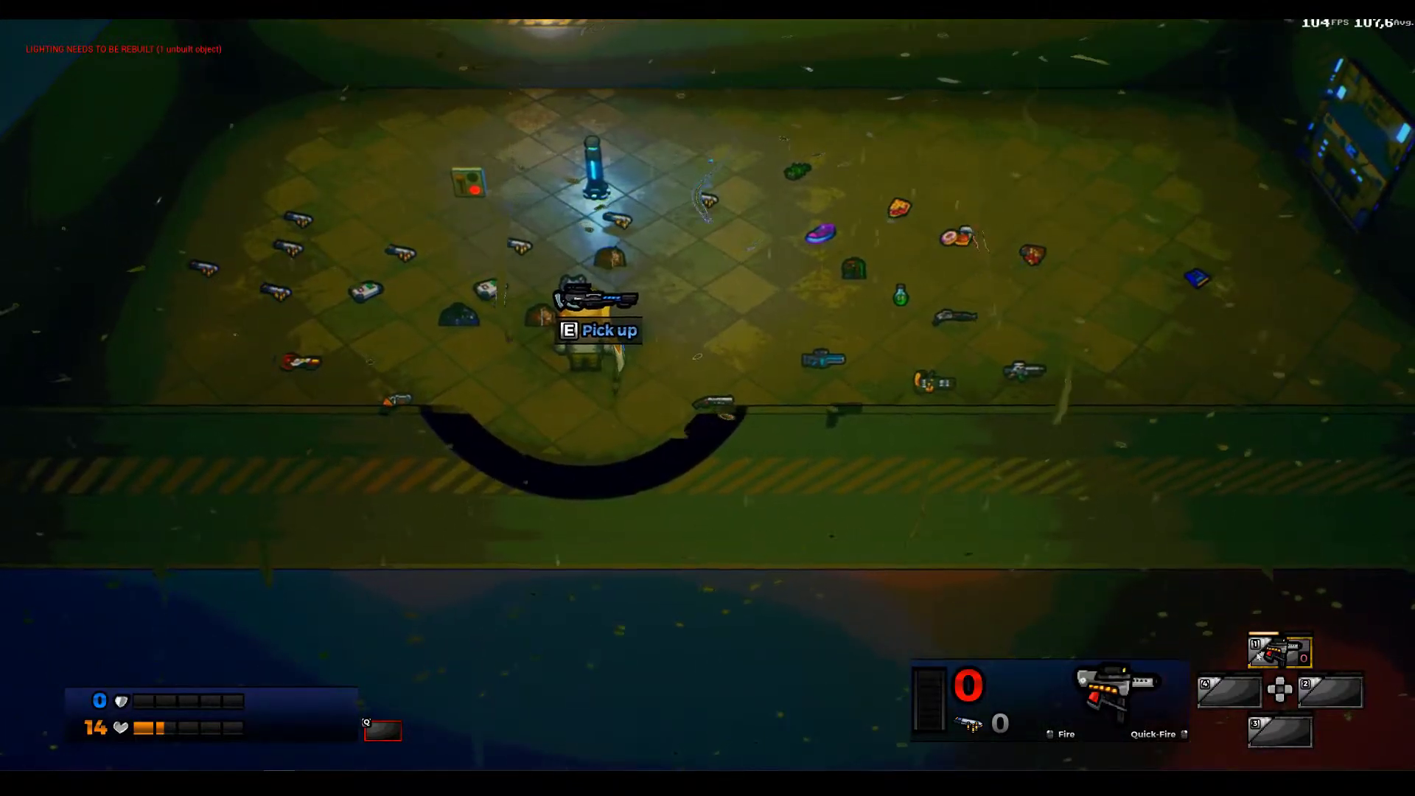
key("d")
key("s")
key("e")
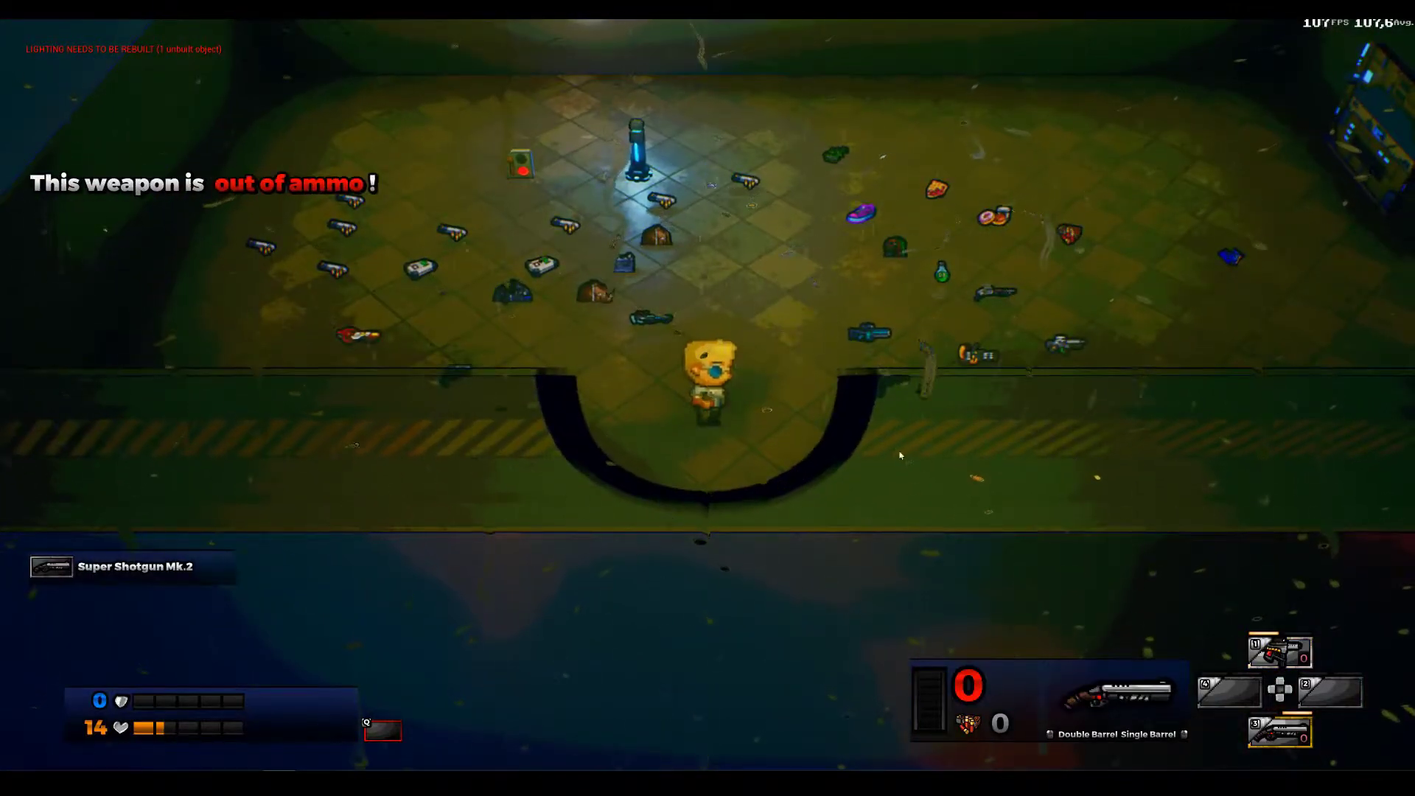
Pick up the "Hunter Killer" Revolver near the front wall and switch back to the "Patriot" SMG in the same weapon slot
key("a")
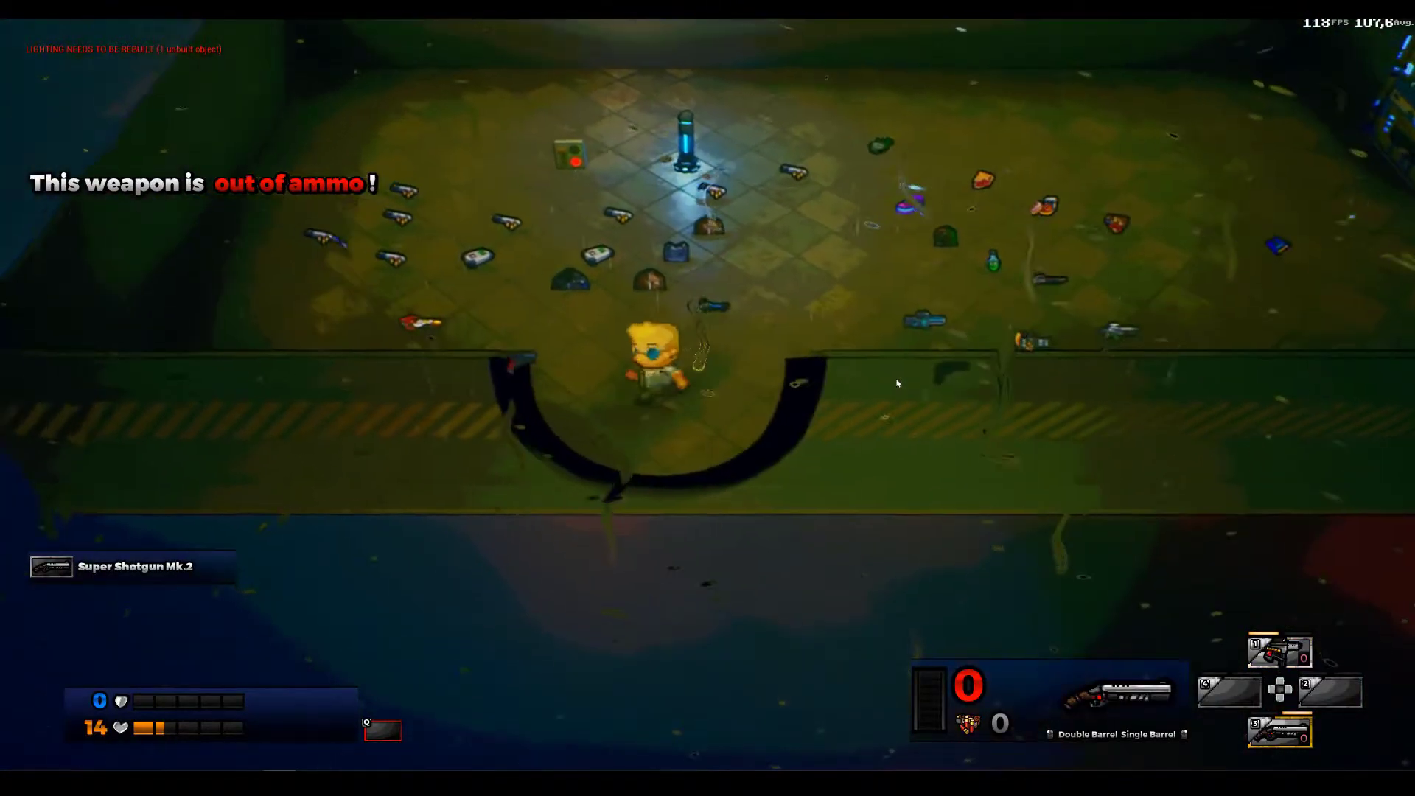
key("d")
key("w")
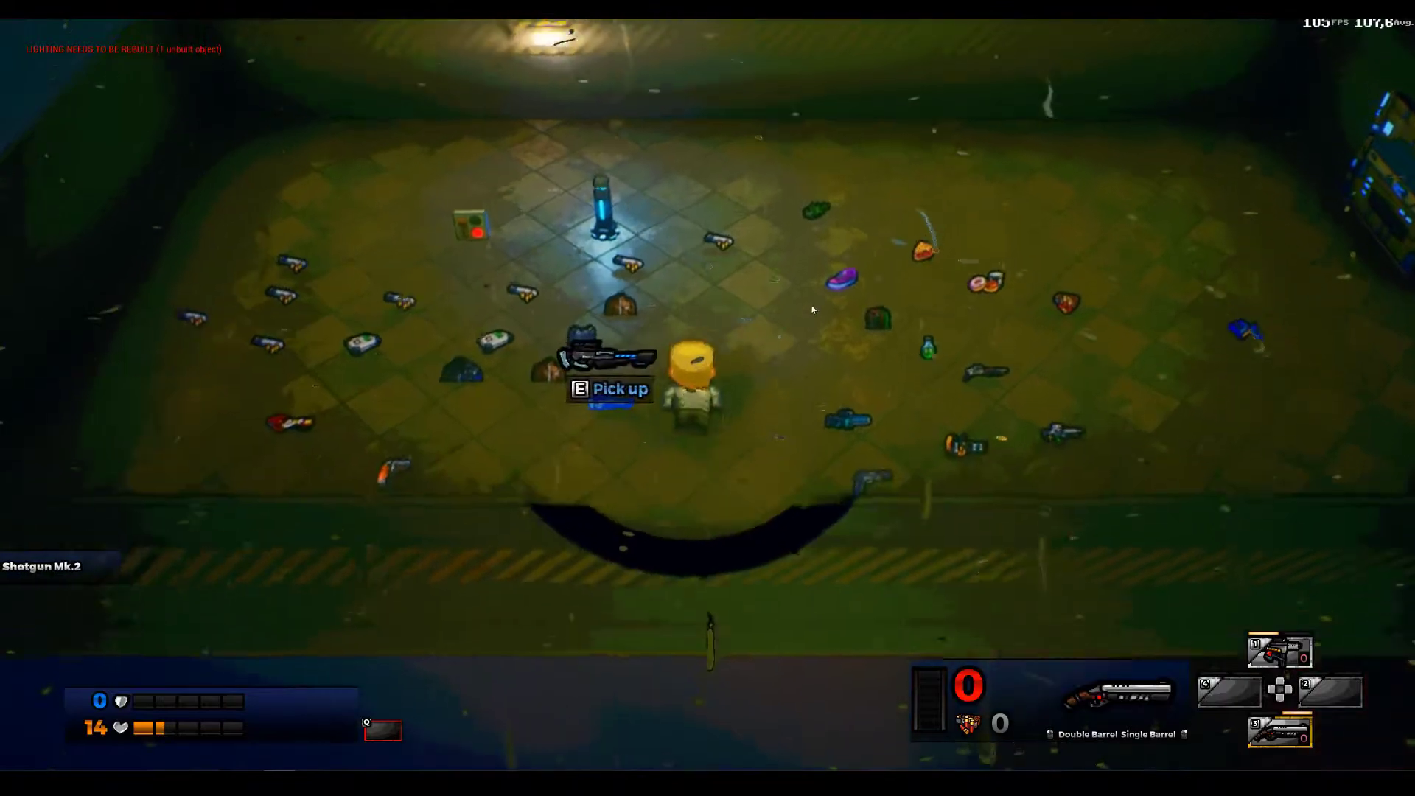
key("w")
key("s")
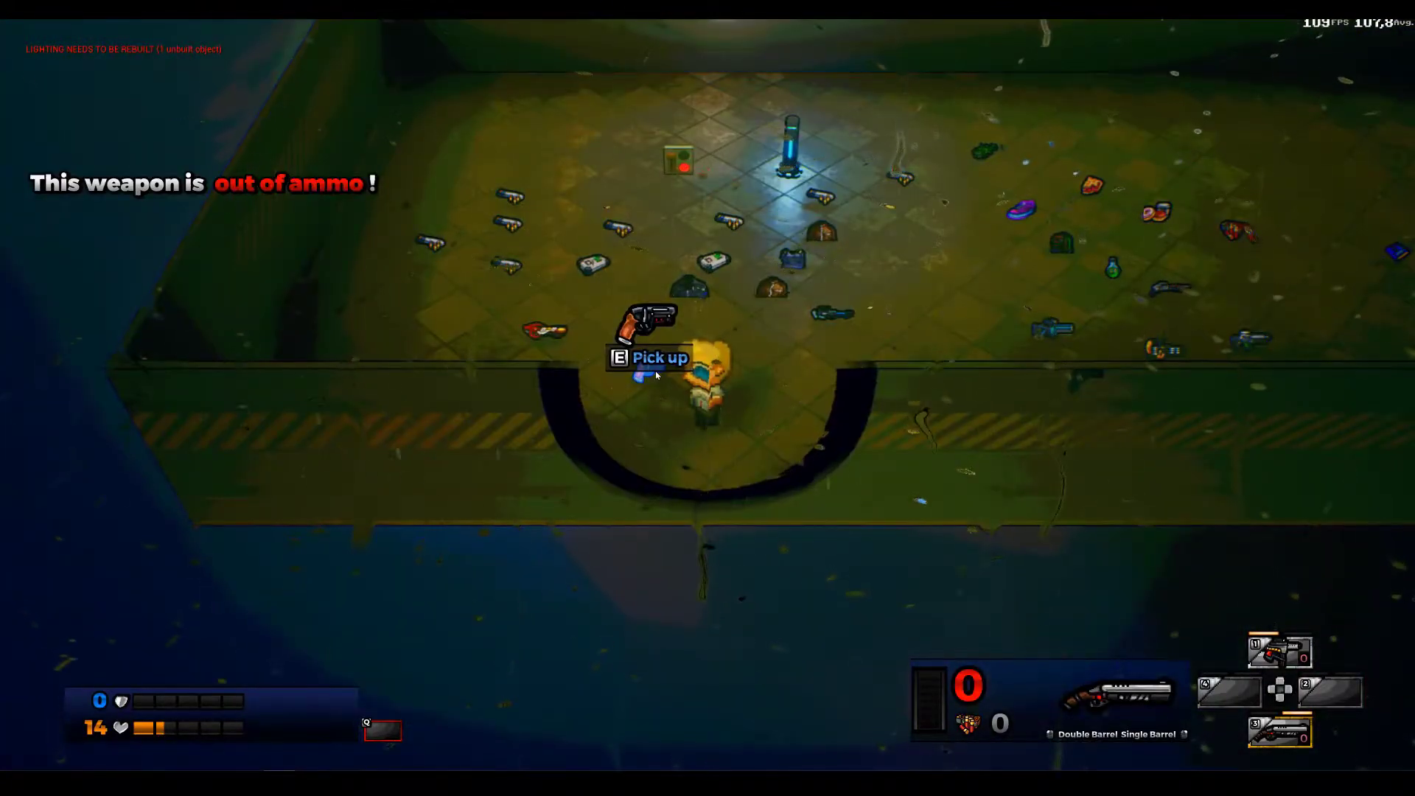
key("e")
key("d")
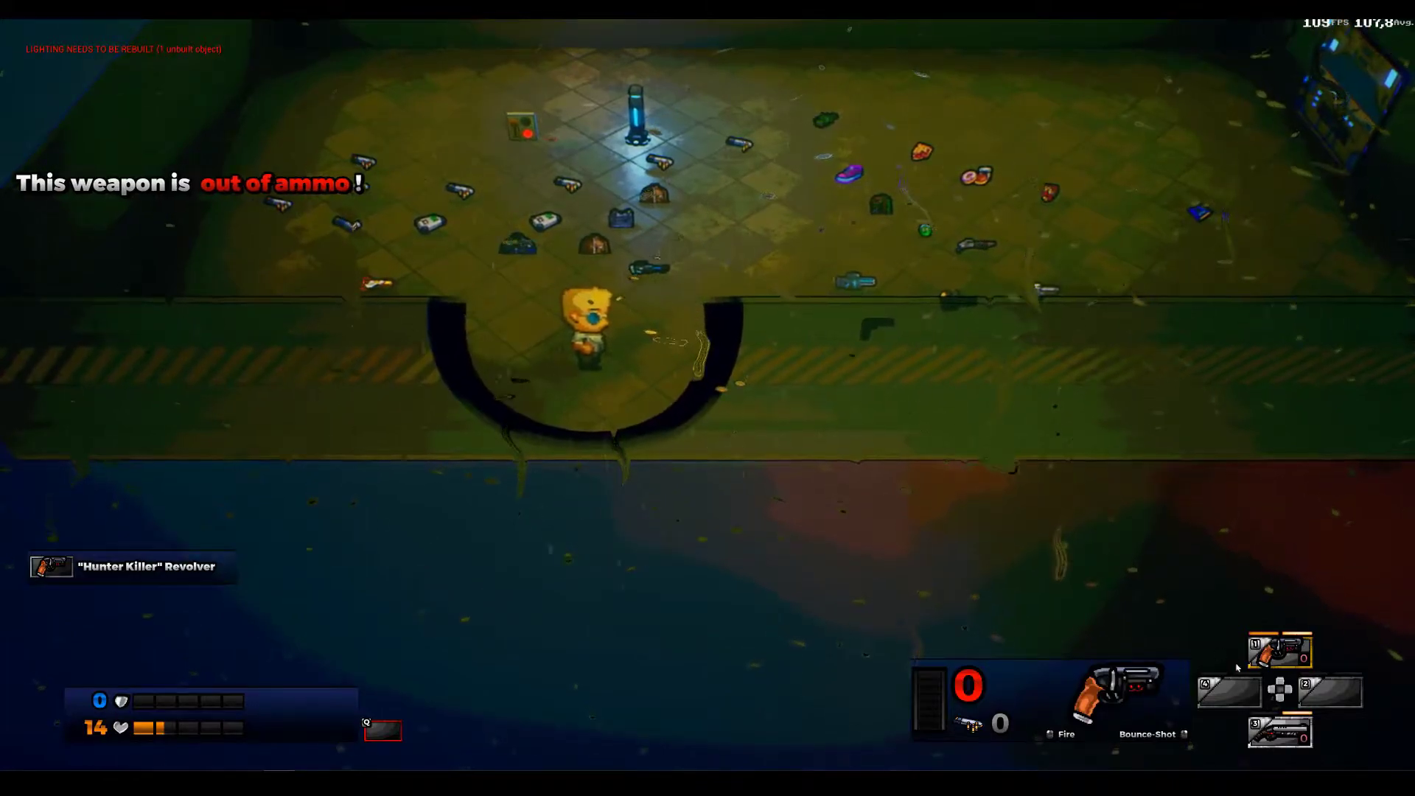
key("1")
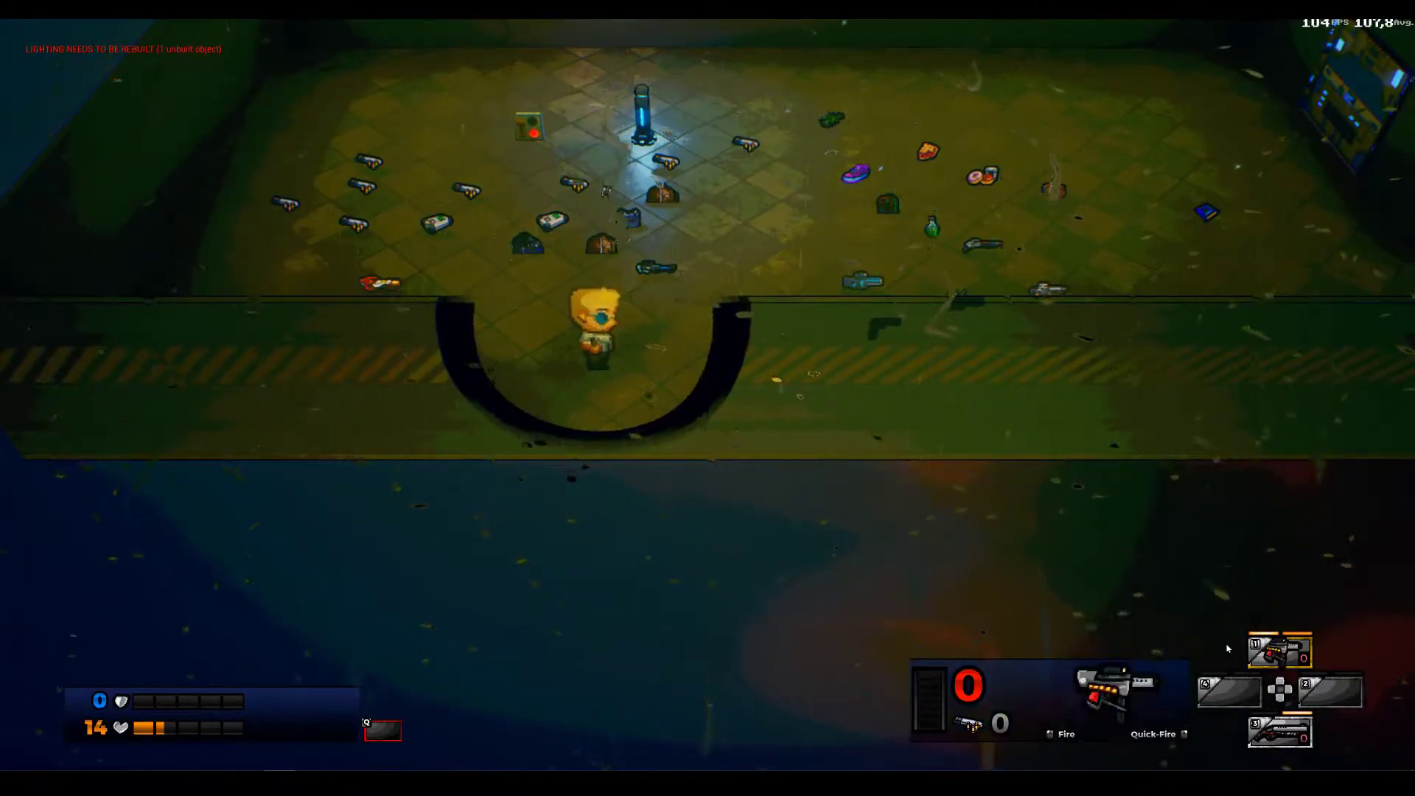
Collect pistol ammo packs from the floor and reload the active weapon
key("w")
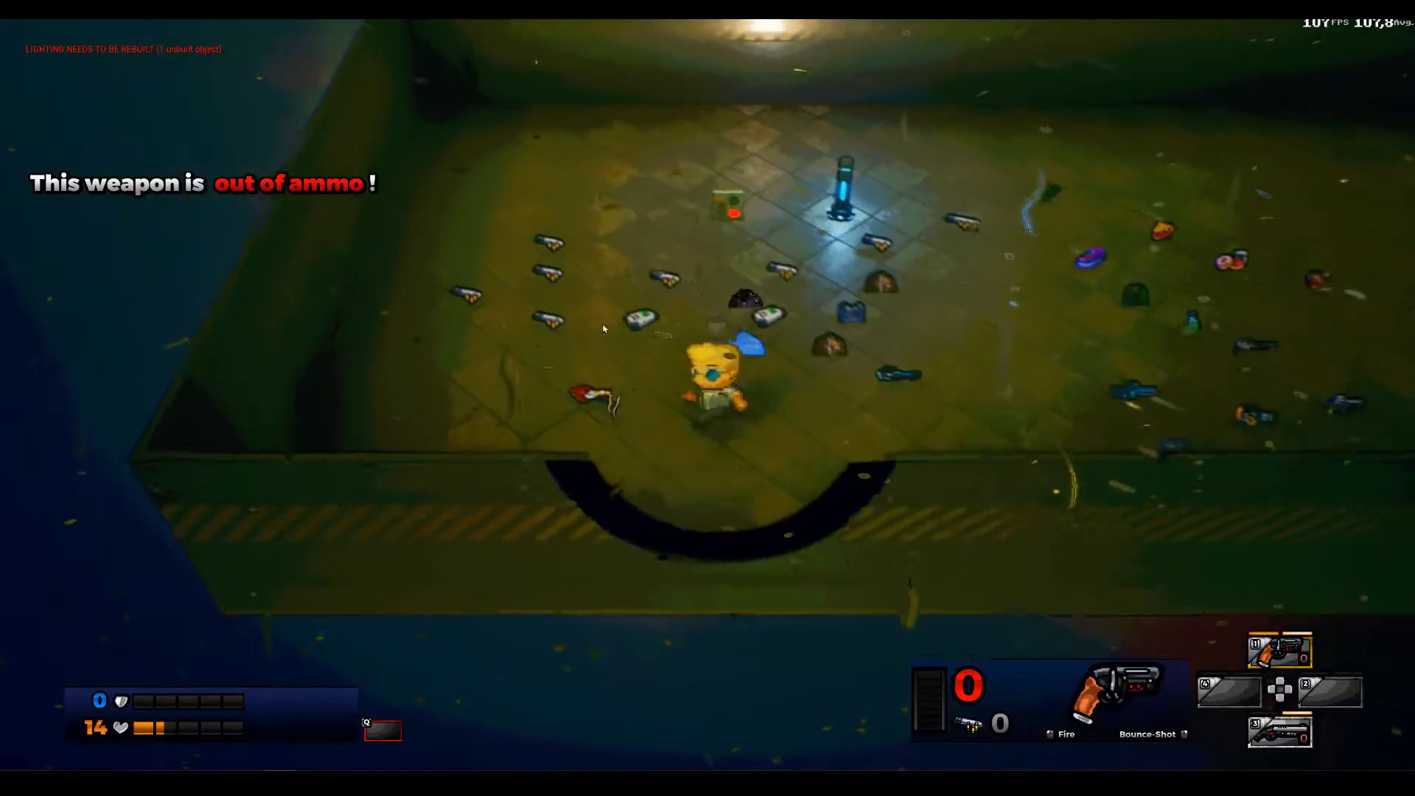
key("a")
key("e")
key("e")
key("e")
key("r")
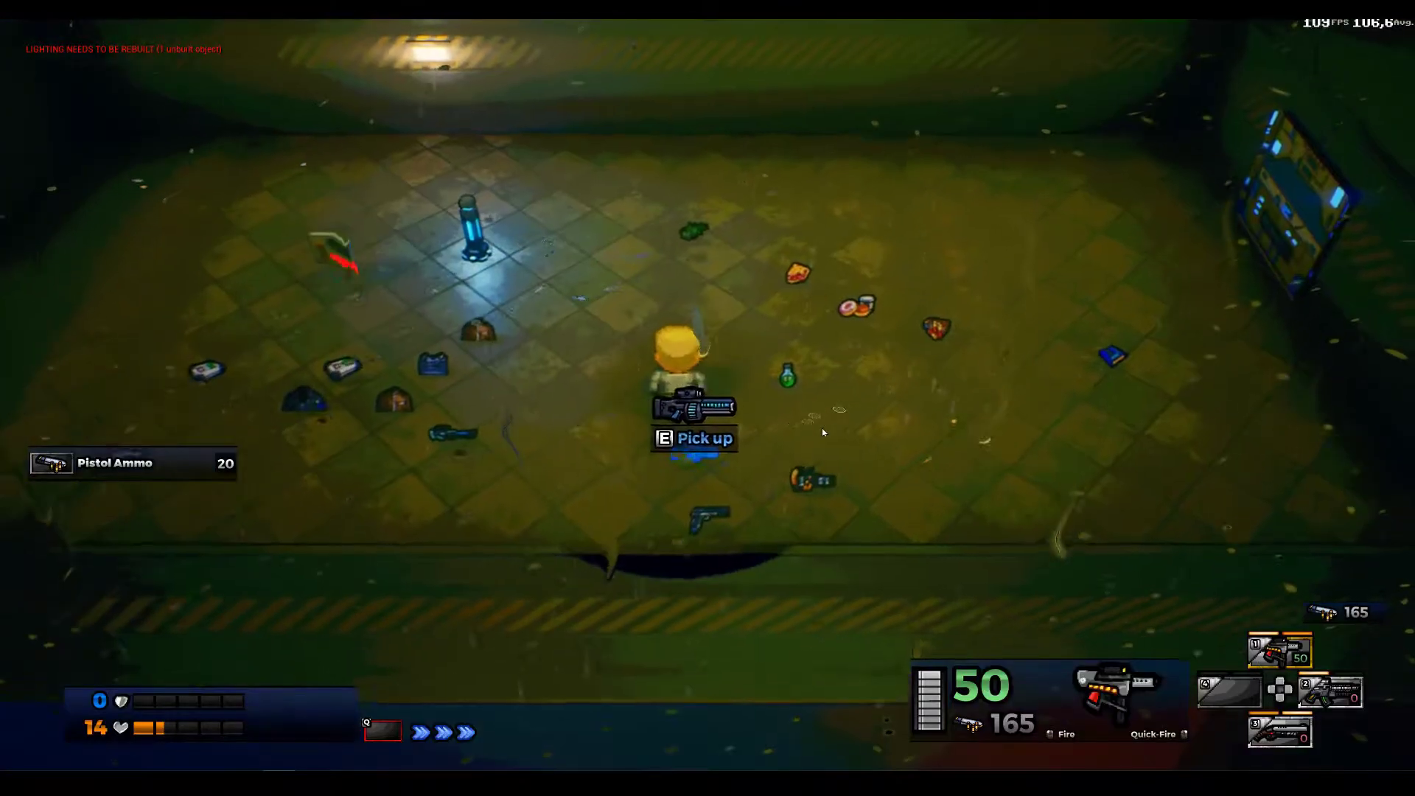
Pick up the medikit beside the leather jacket to restore health
key("a")
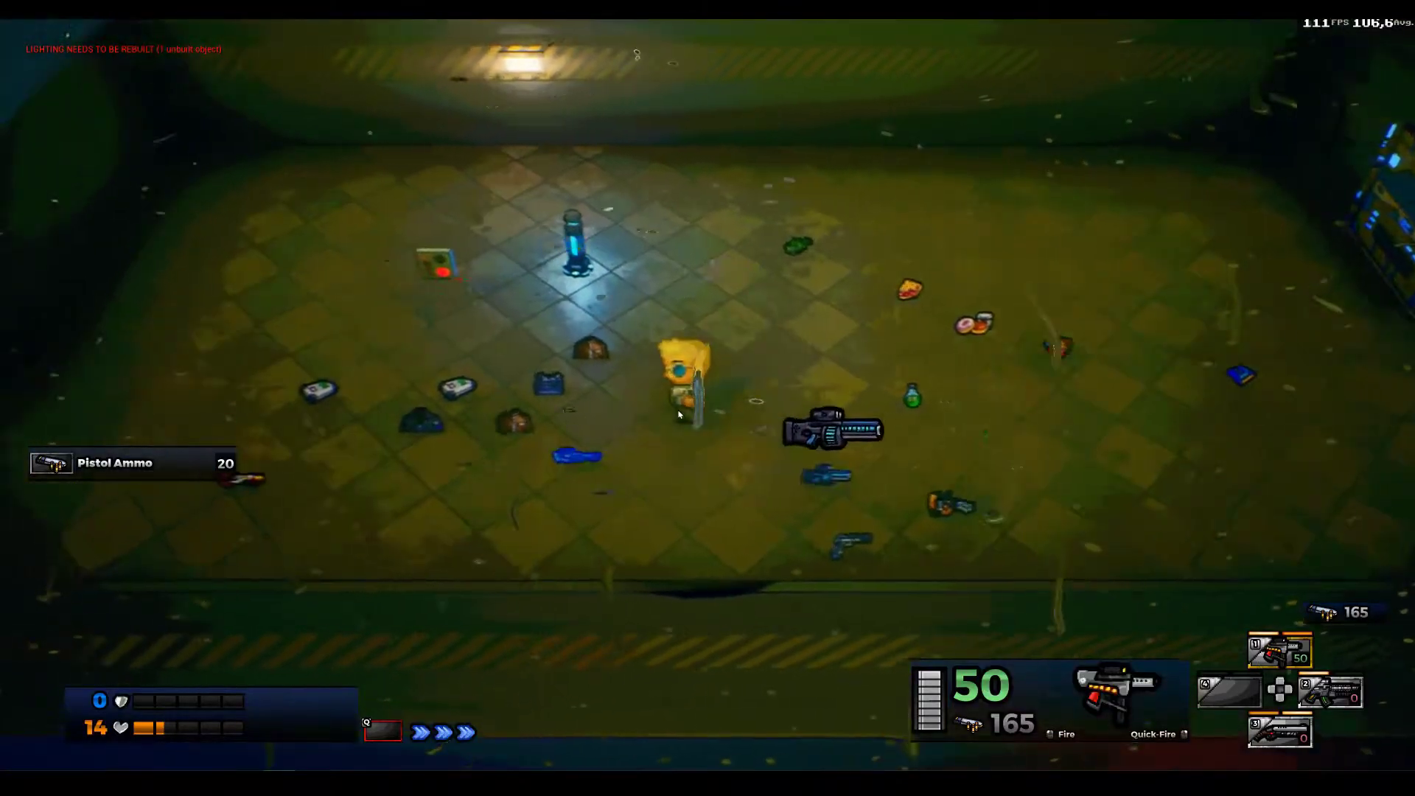
key("w")
key("a")
key("e")
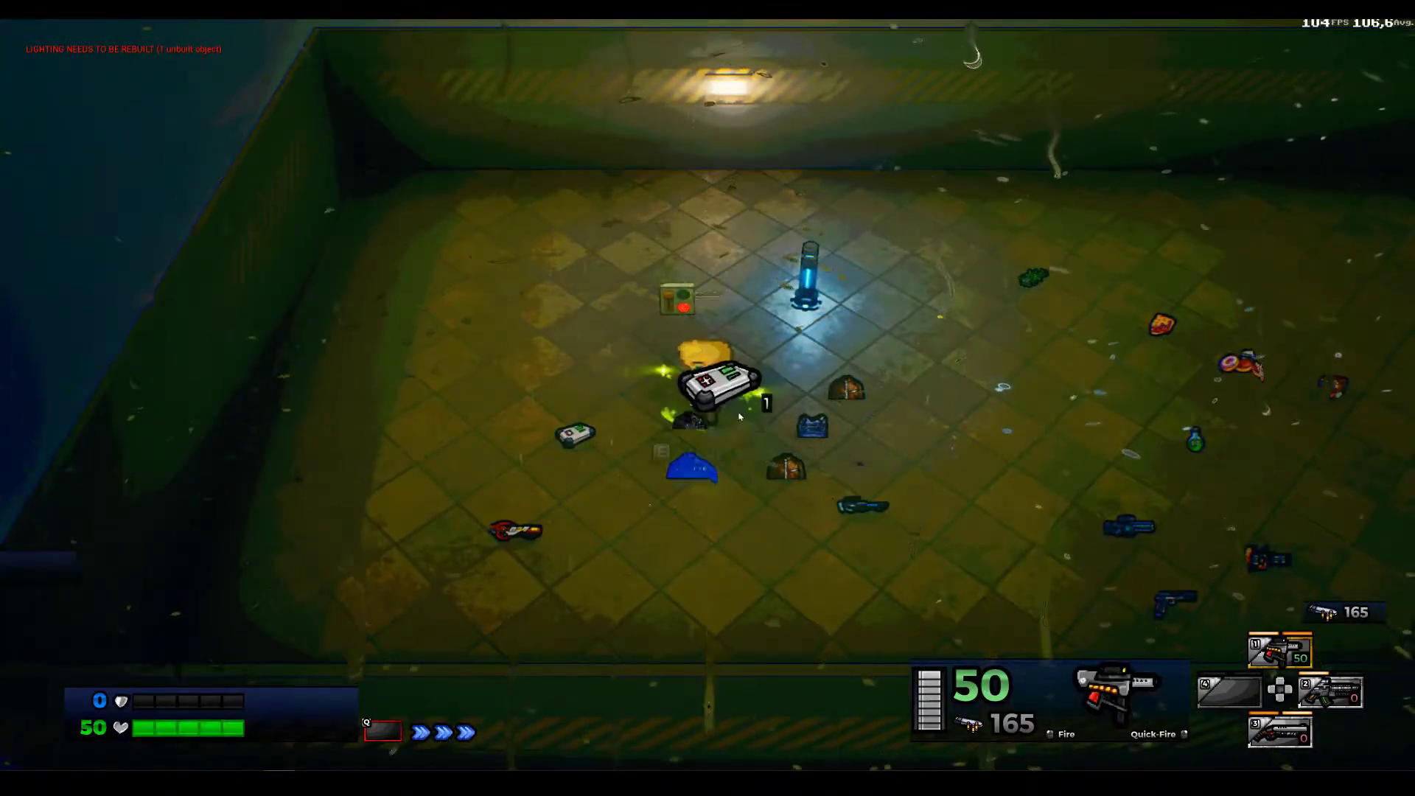
Try to pick up the remaining medikit
key("a")
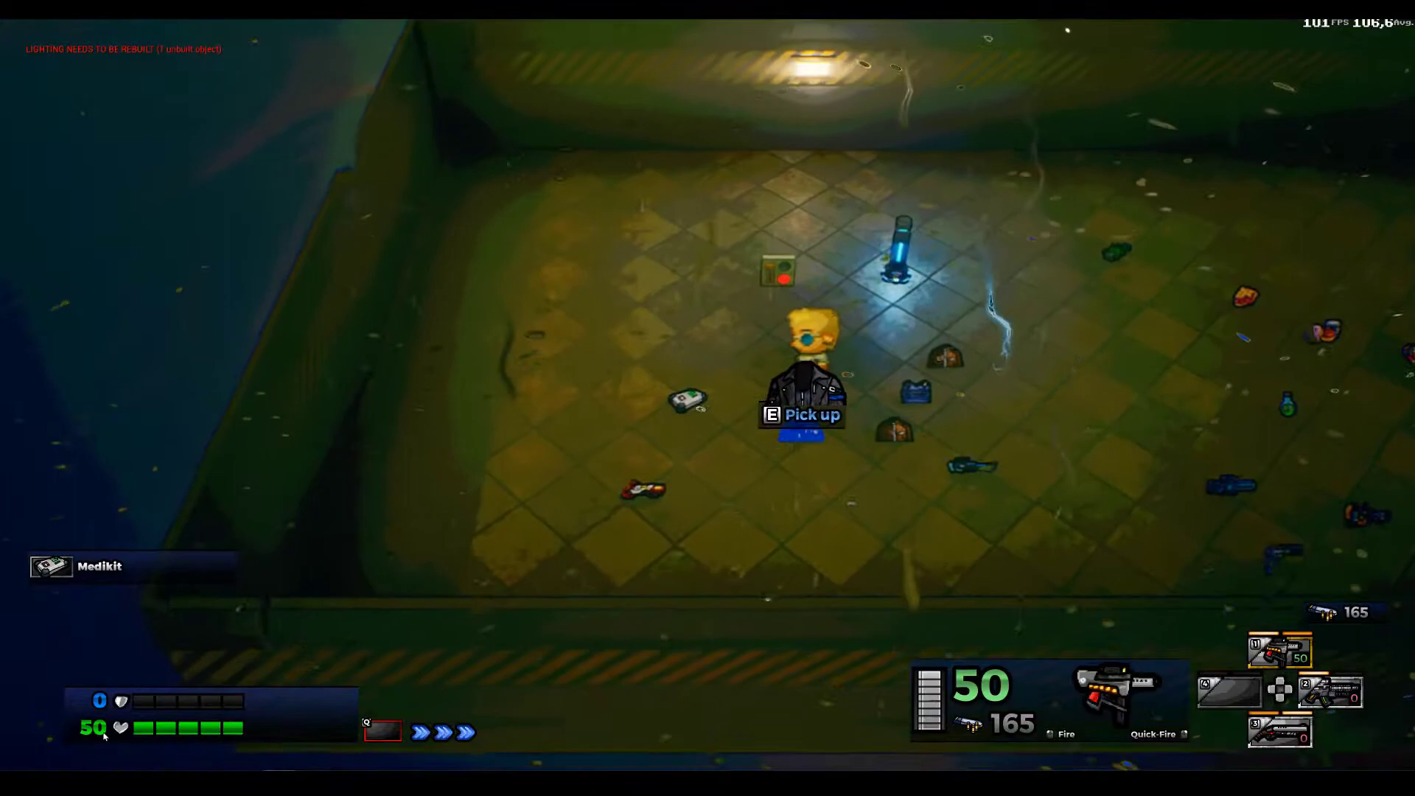
key("e")
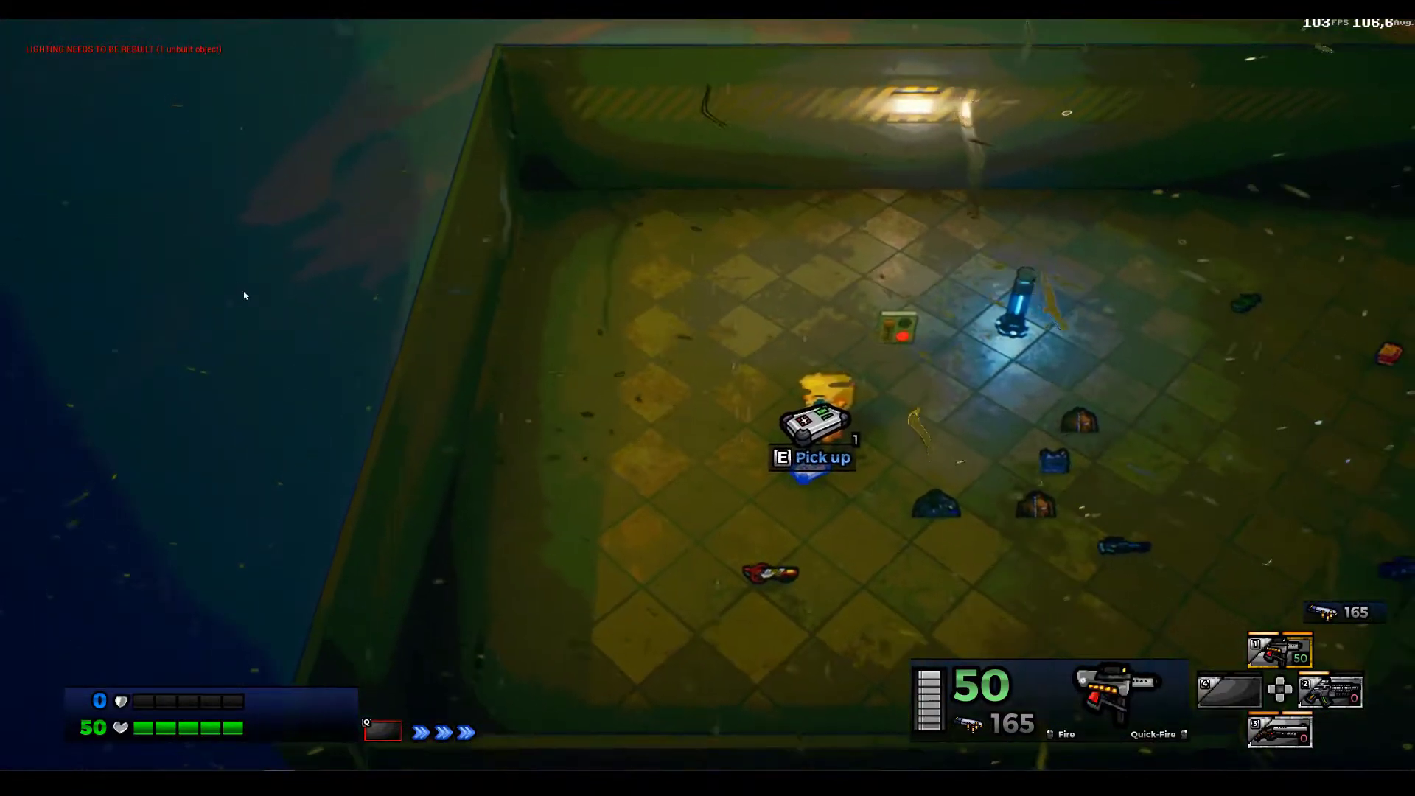
key("e")
key("Tab")
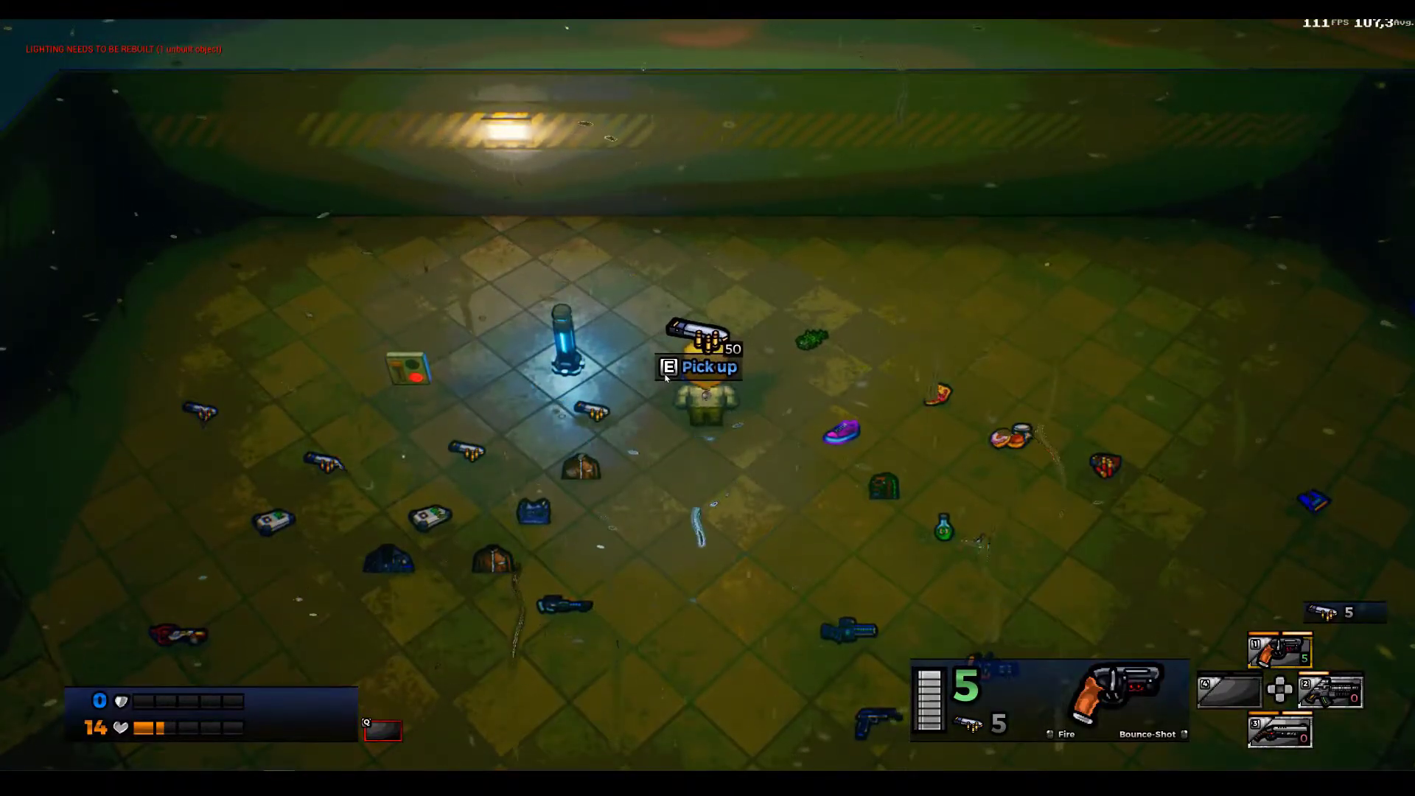
Collect pistol ammo packs until the stack reaches 100, and try to take another 25-round pack
key("e")
key("a")
key("e")
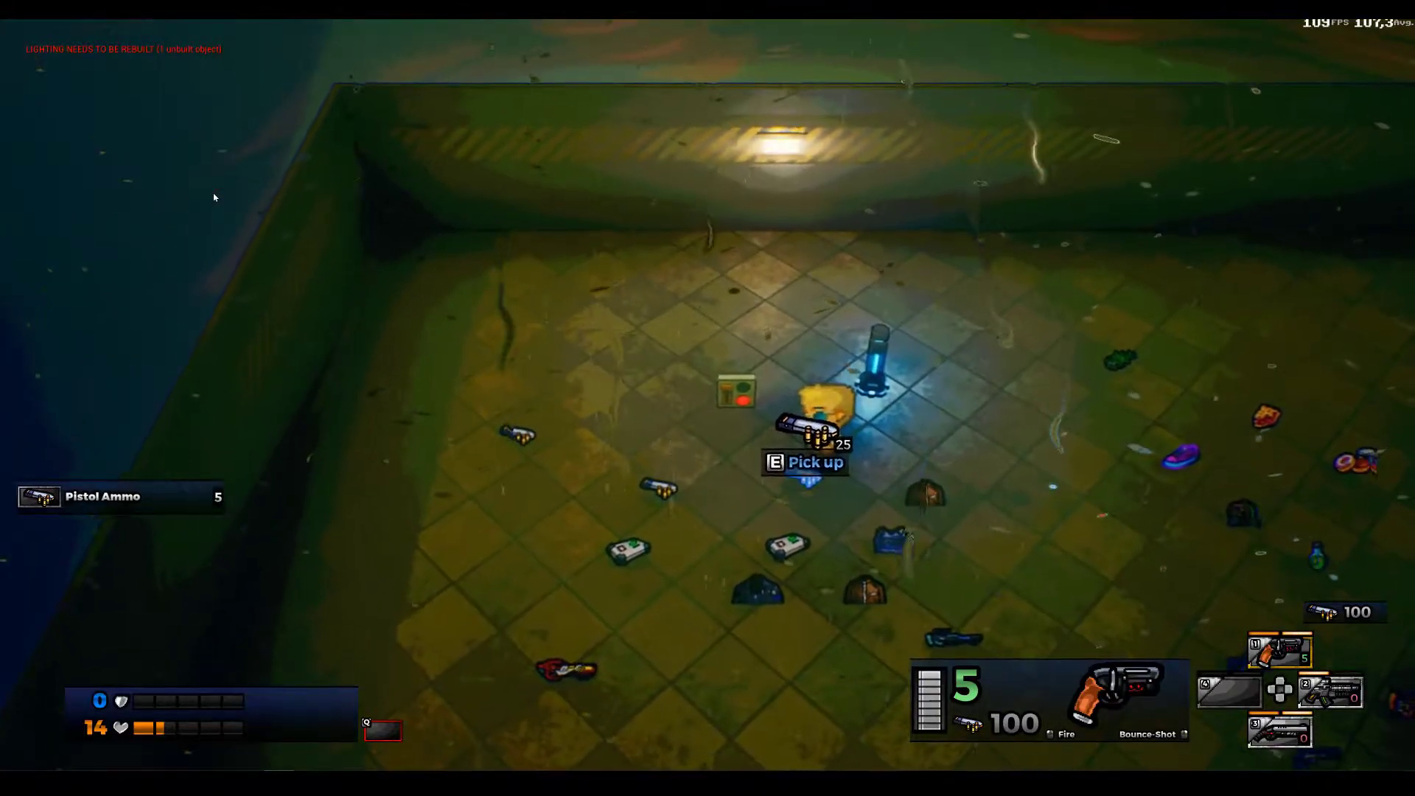
key("e")
Read the Pistol Ammo description in the backpack inventory, then close it
key("Tab")
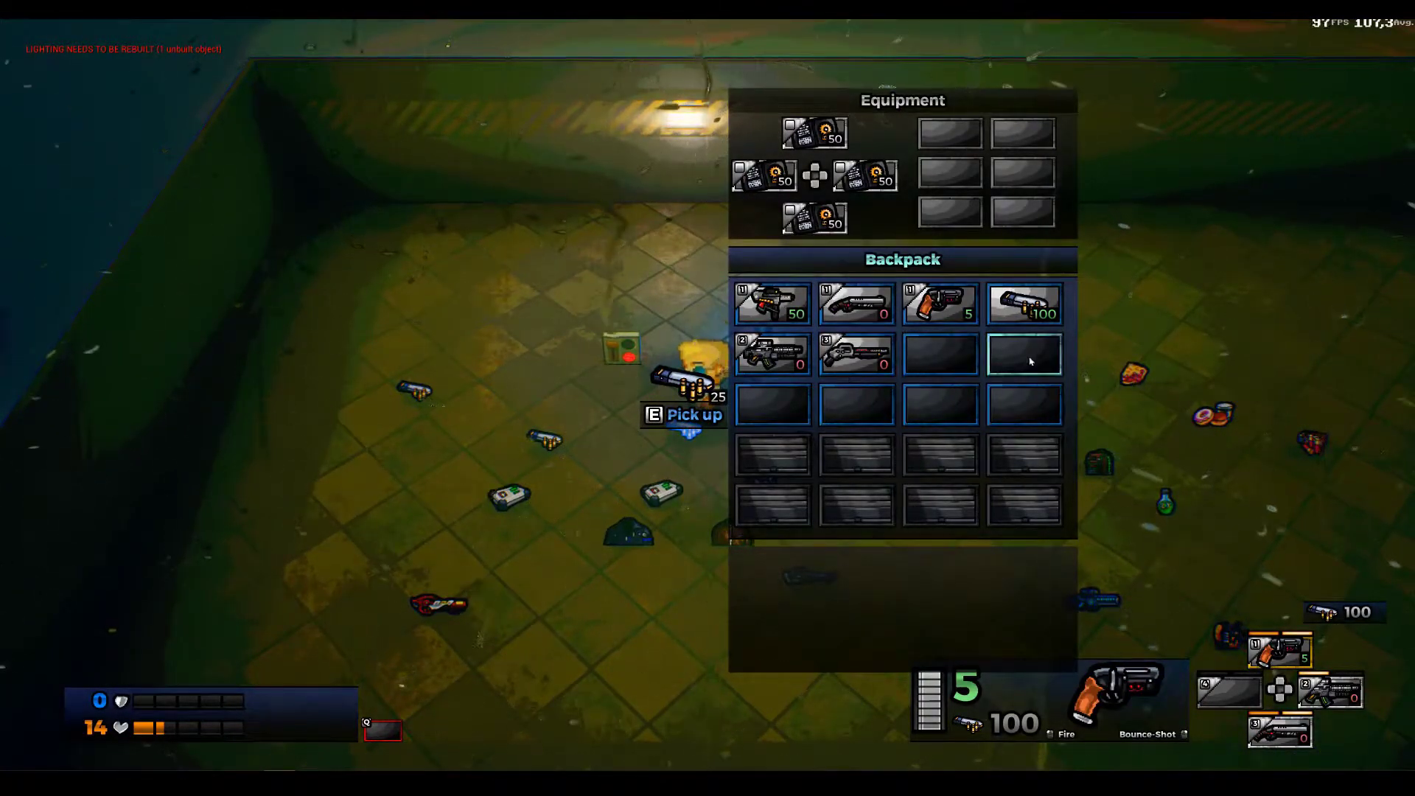
mouse_move(1035, 302)
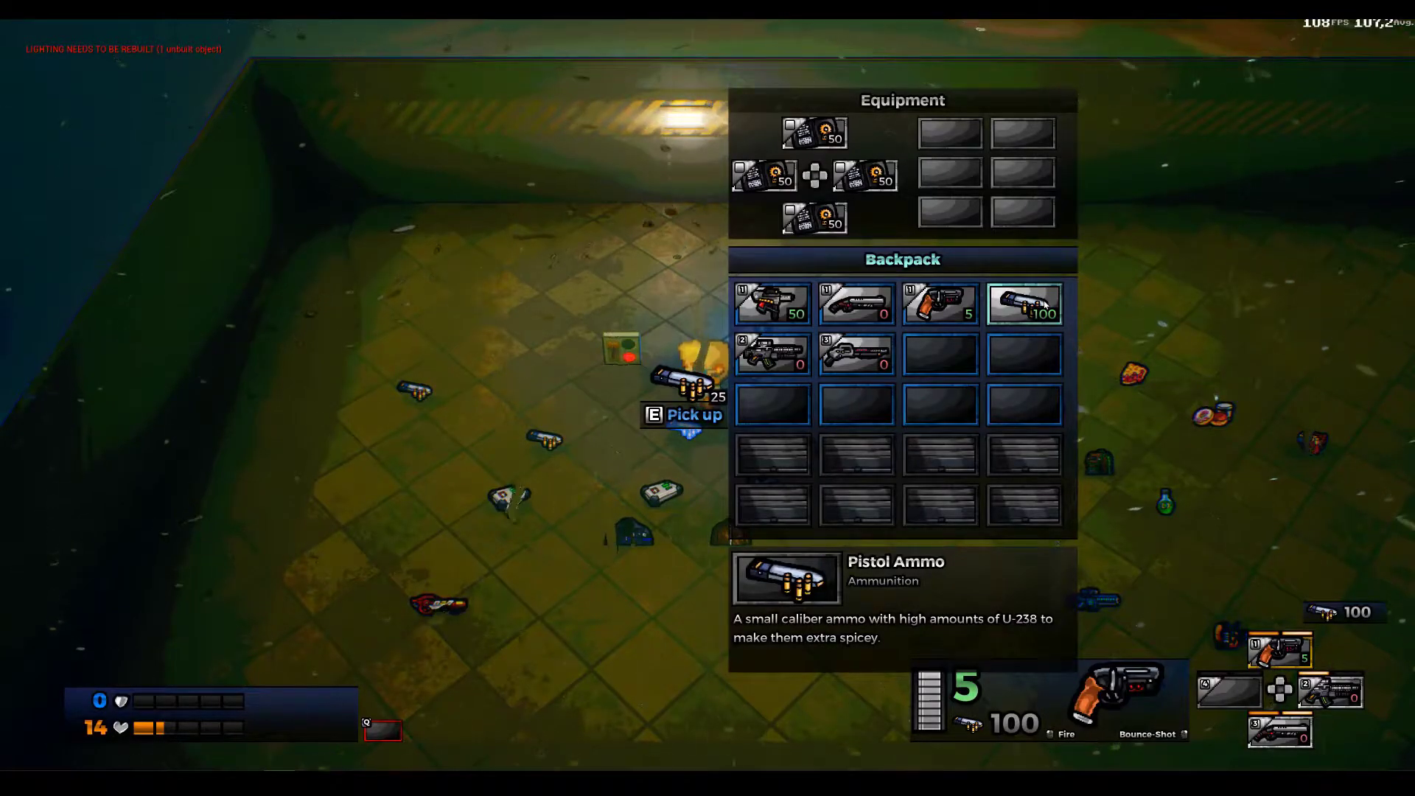
key("Tab")
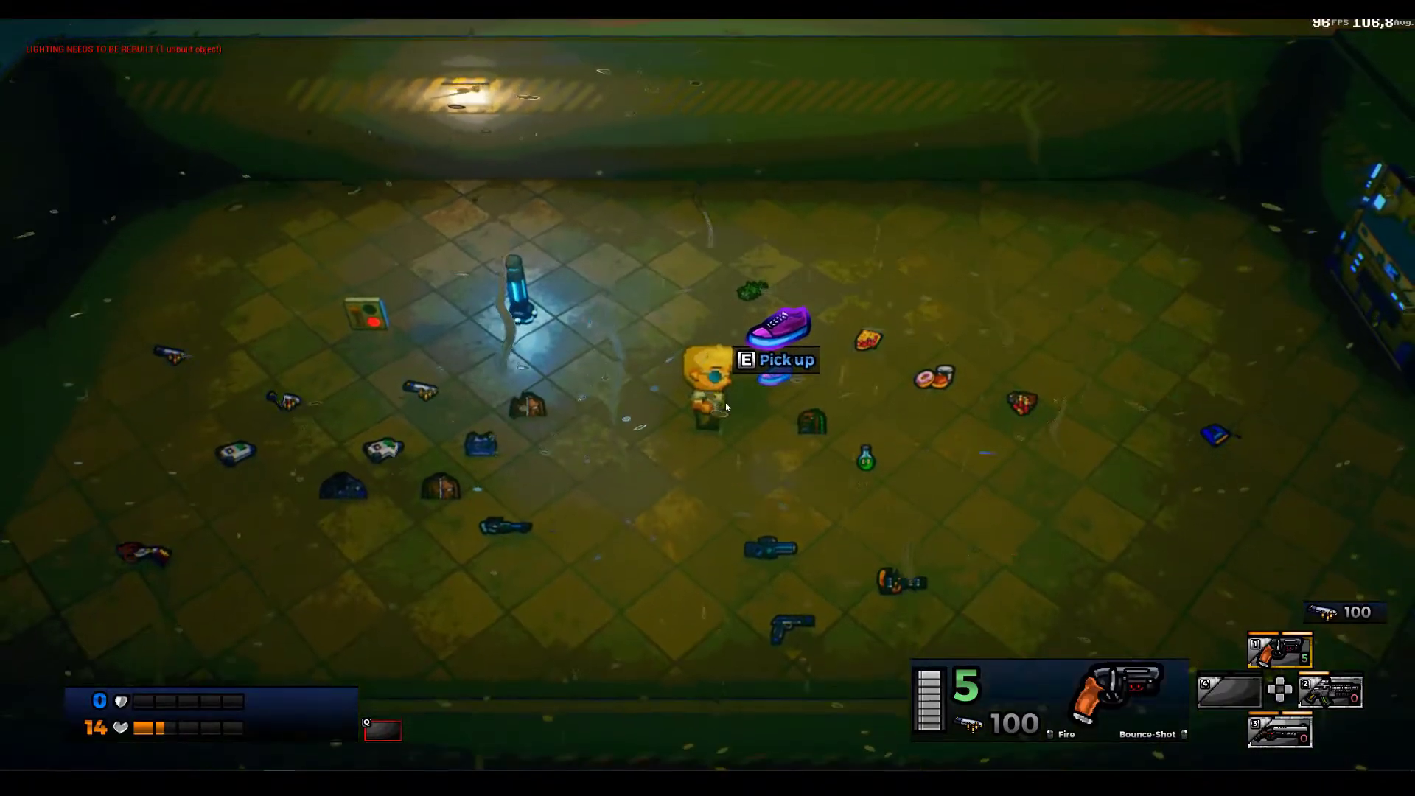
Collect the purple sneaker, the Backpack Full of Ammo and the leftover pistol ammo packs
key("e")
key("e")
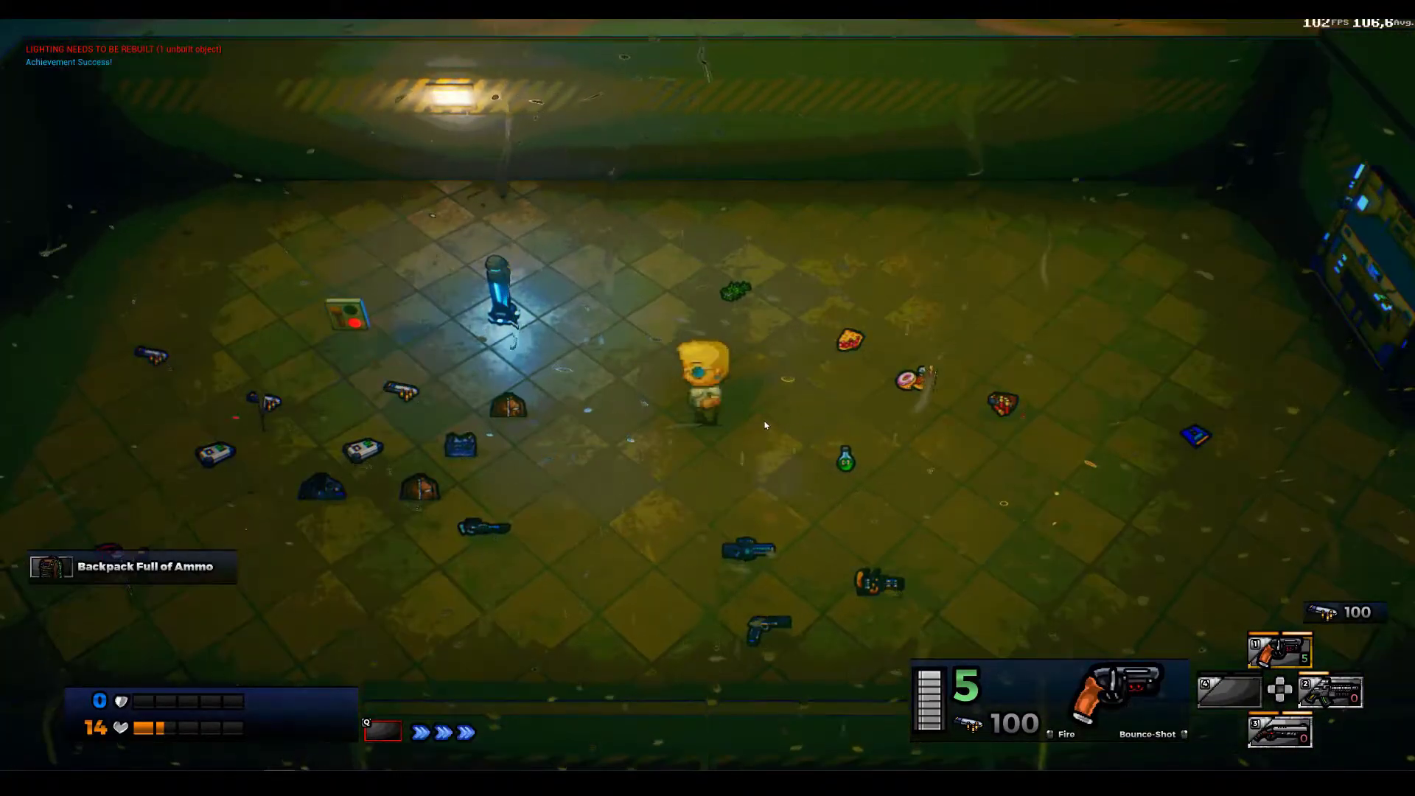
key("a")
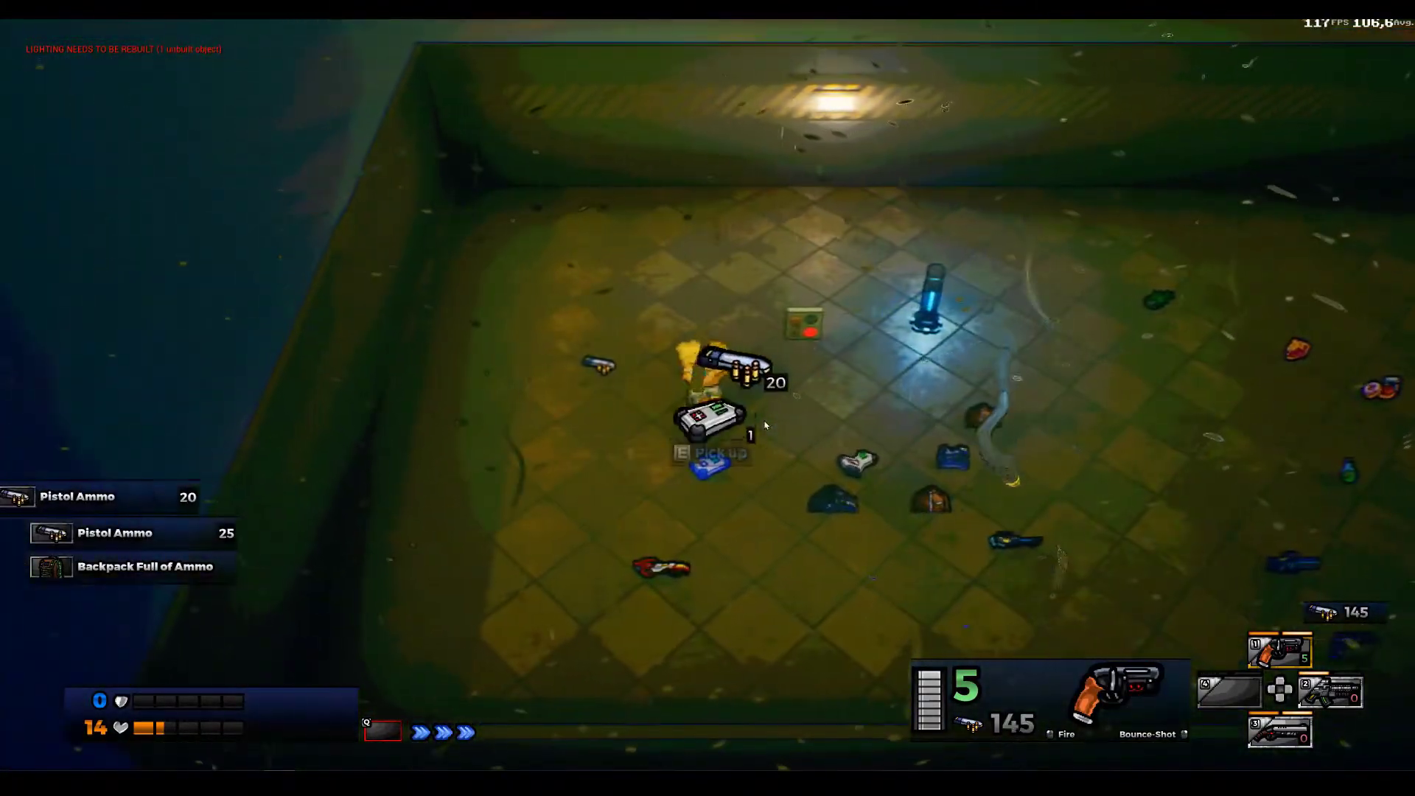
key("a")
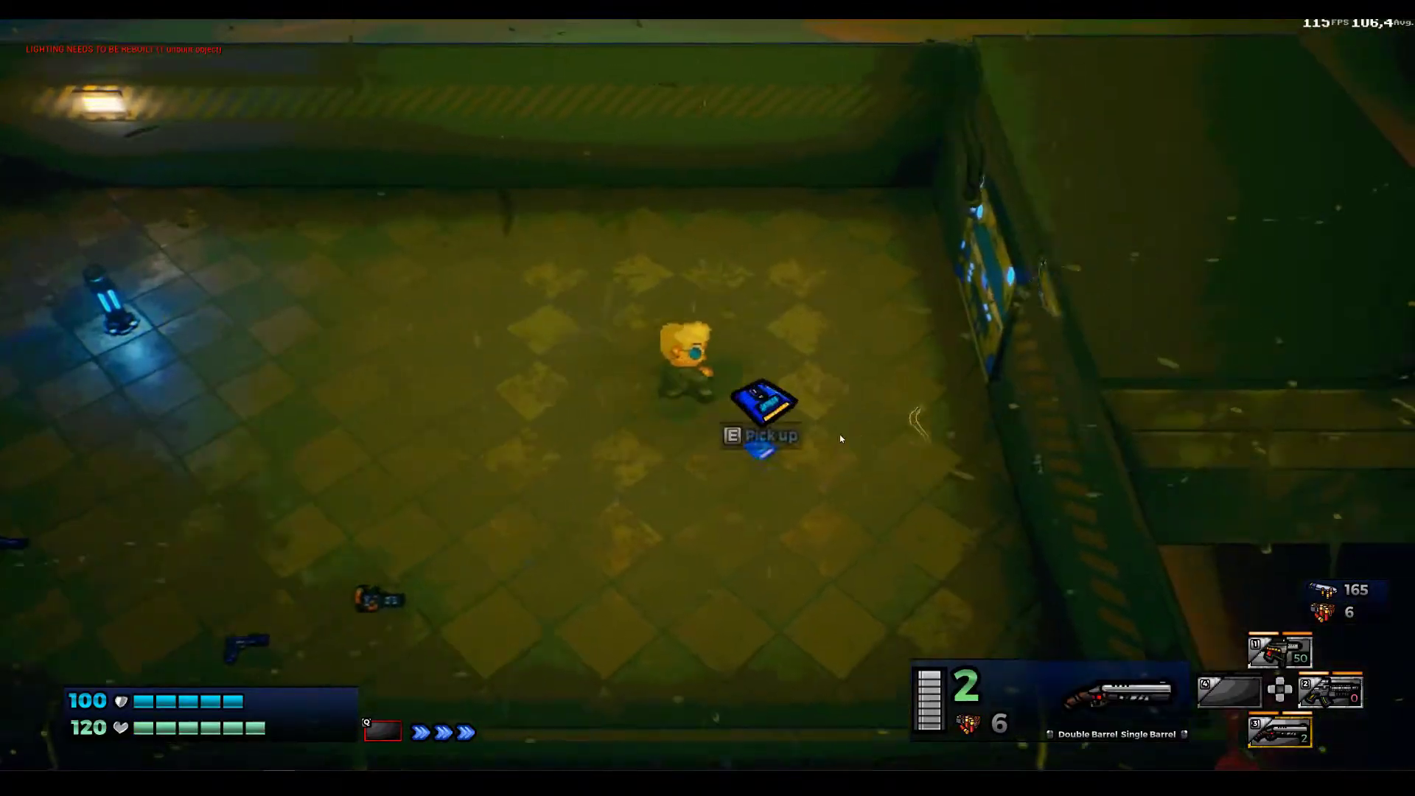
Try to open the blue door in the side wall without the keycard
key("d")
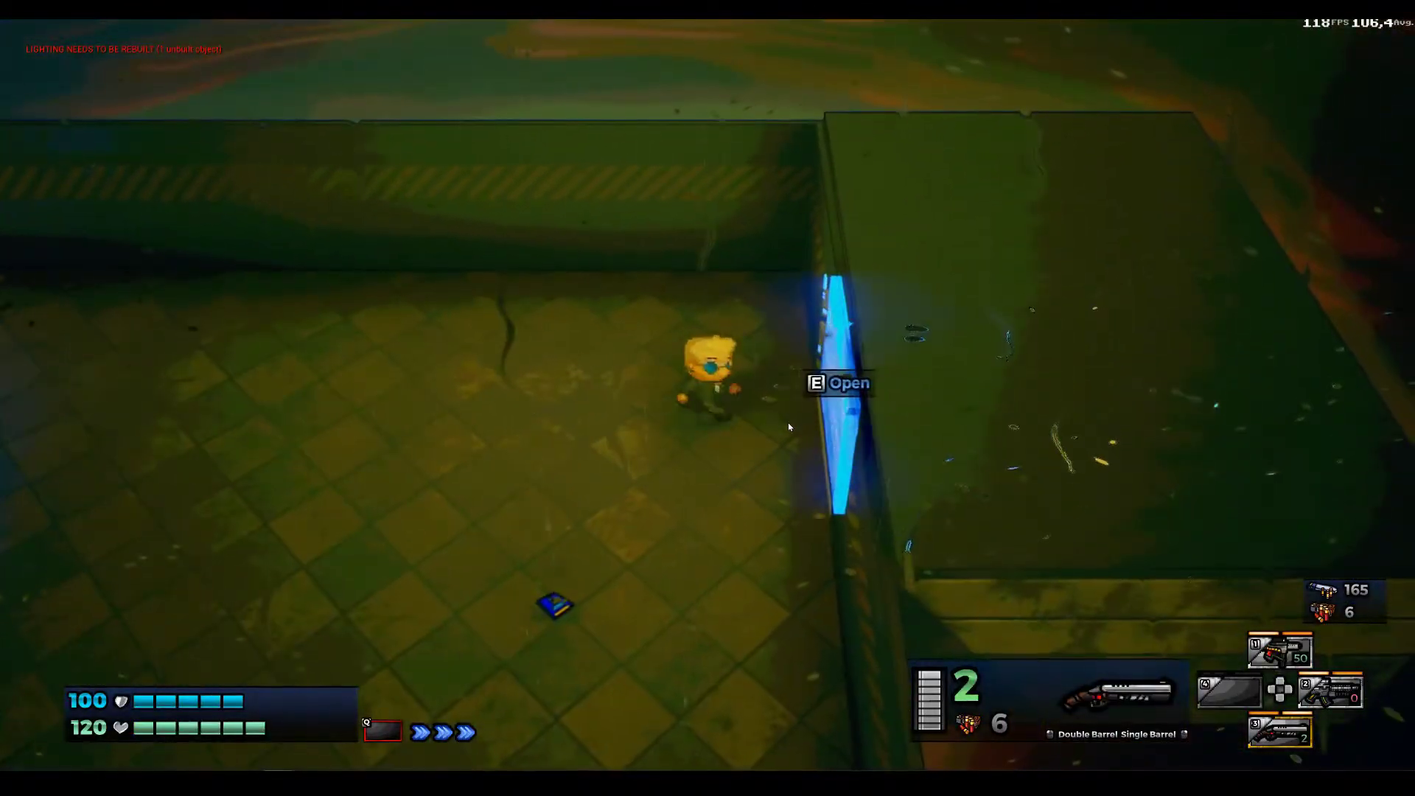
key("d")
key("e")
key("a")
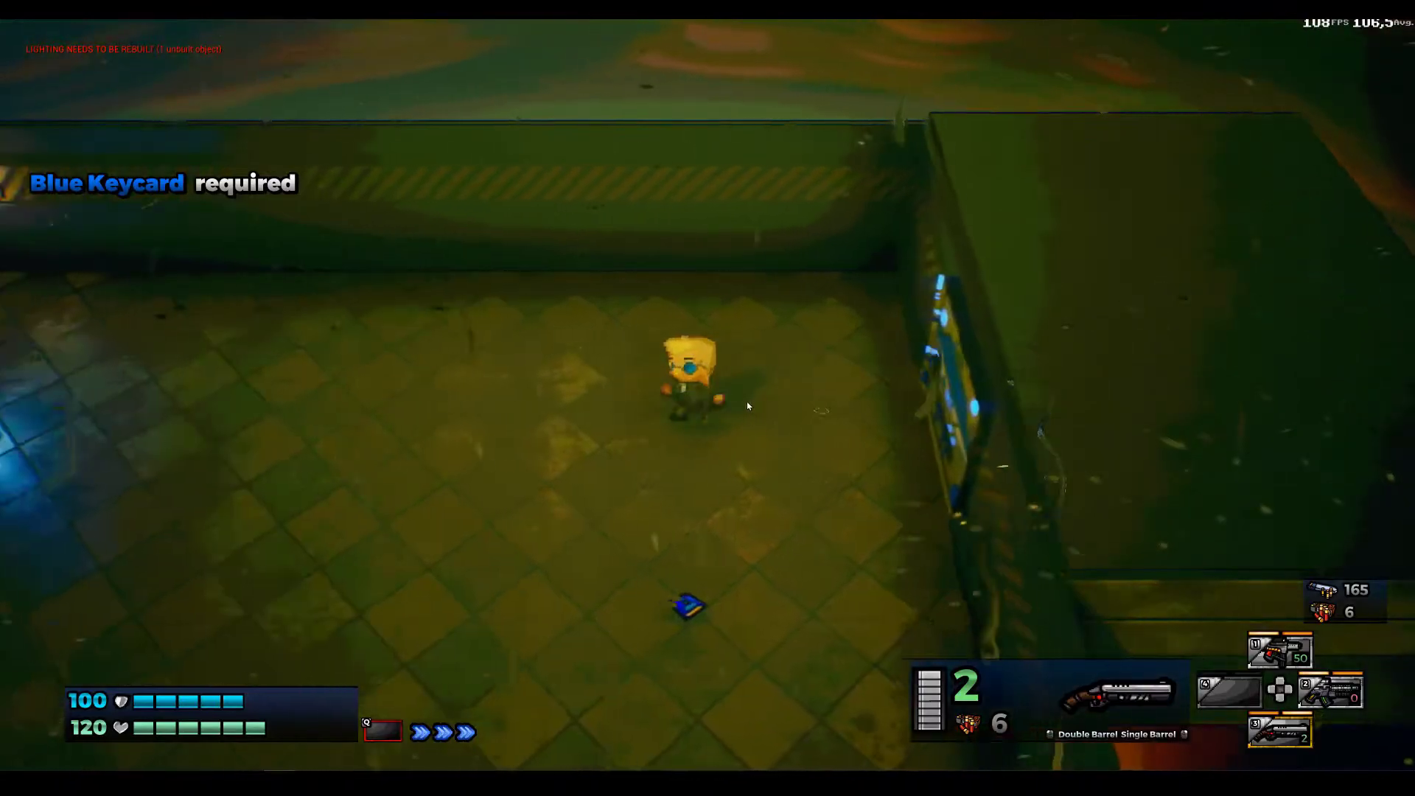
Collect the Blue Keycard from the floor and walk back to the blue door in the side wall
key("s")
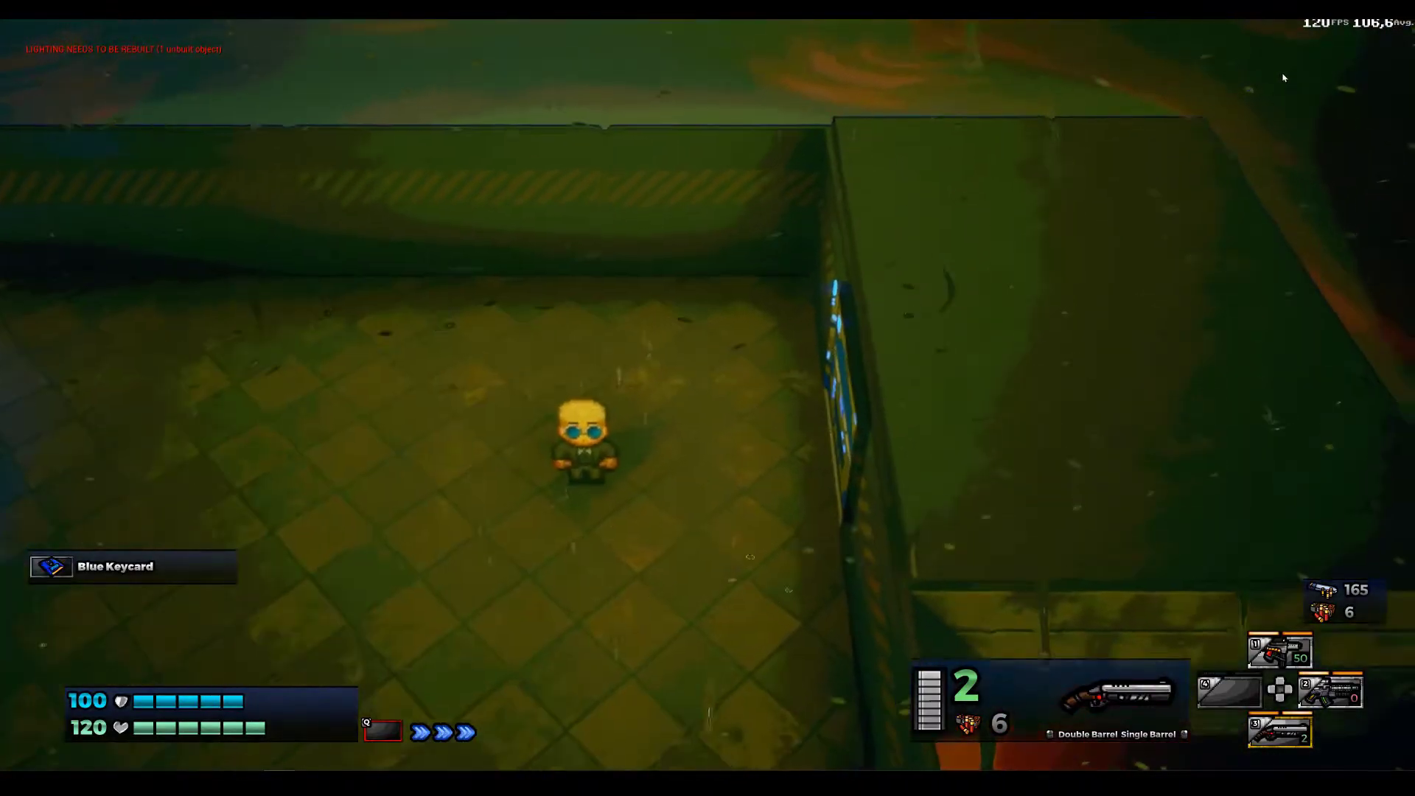
key("s")
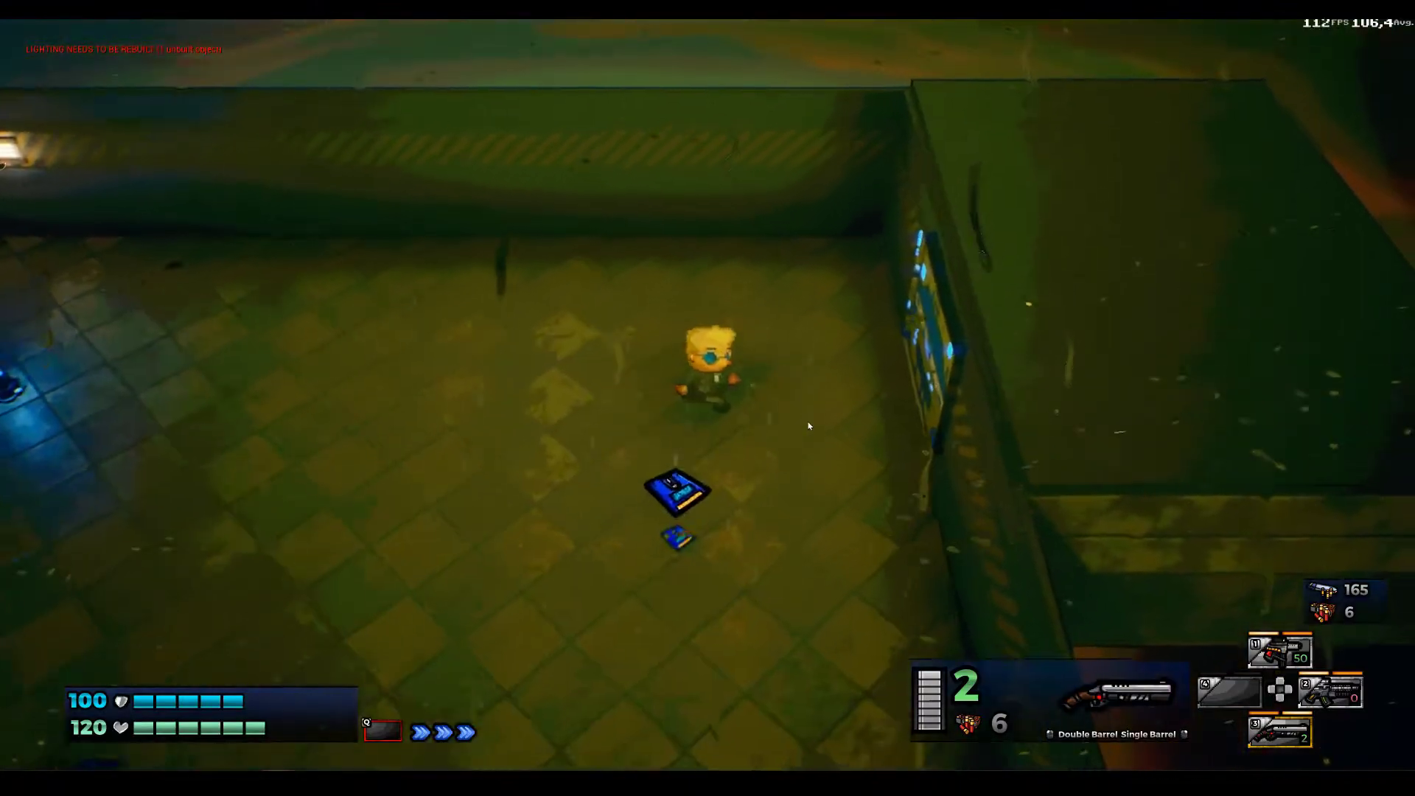
key("w")
key("d")
key("d")
key("e")
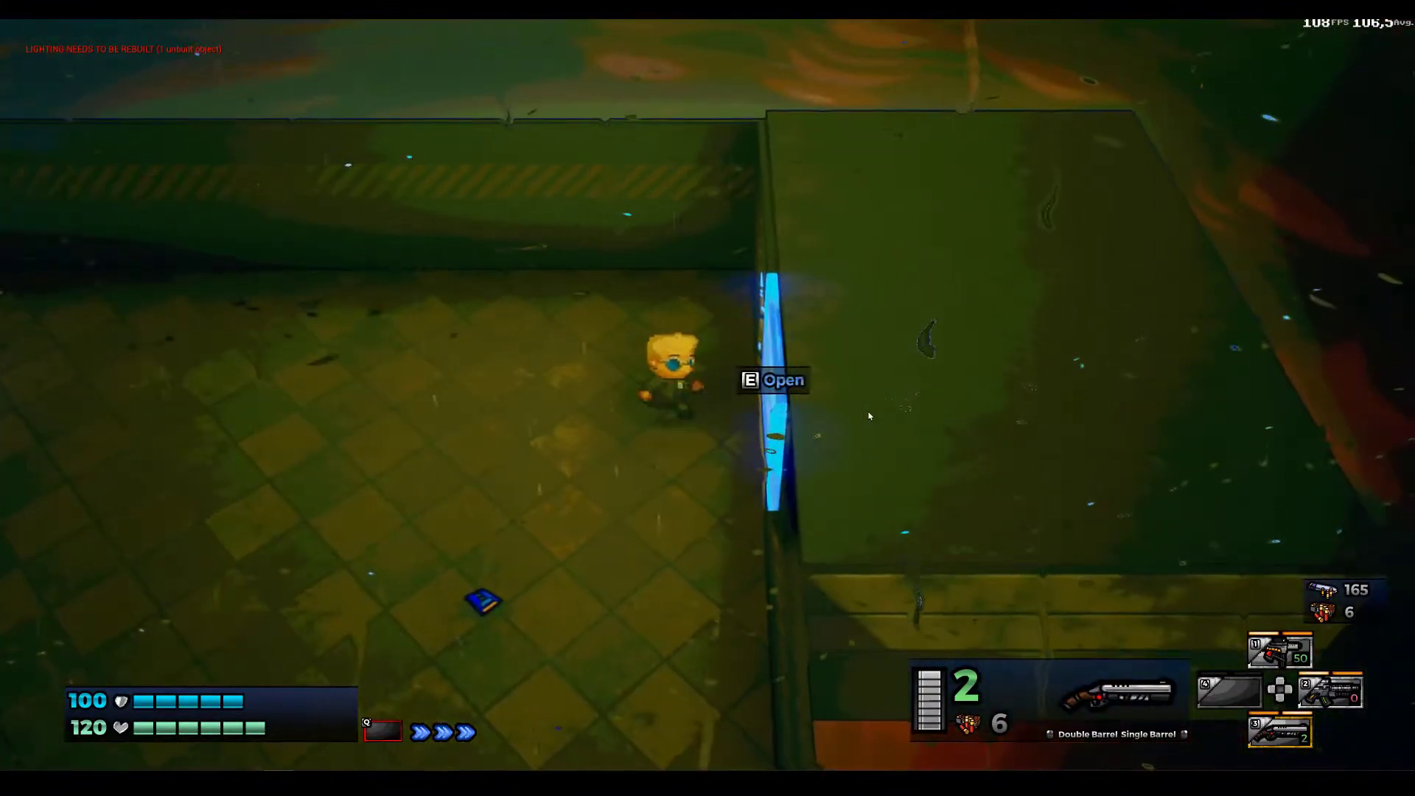
Operate the blue door with the collected keycard and end the play session
key("e")
key("a")
key("s")
key("e")
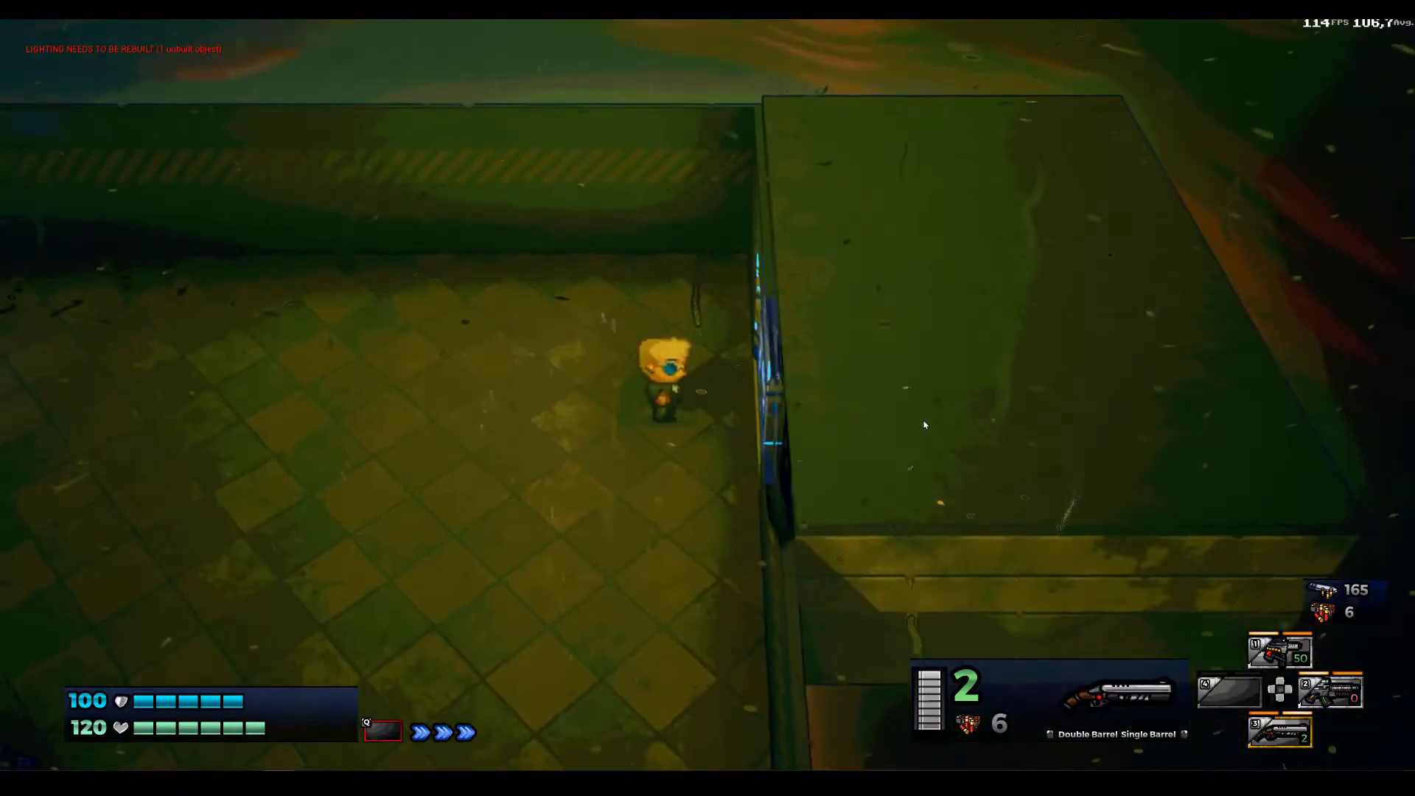
key("e")
key("Escape")
Place a RoomBuilder from the SubClasses/Rooms folder in the level, outside the main room's north wall
right_click_drag(882, 412, 893, 317)
key("w")
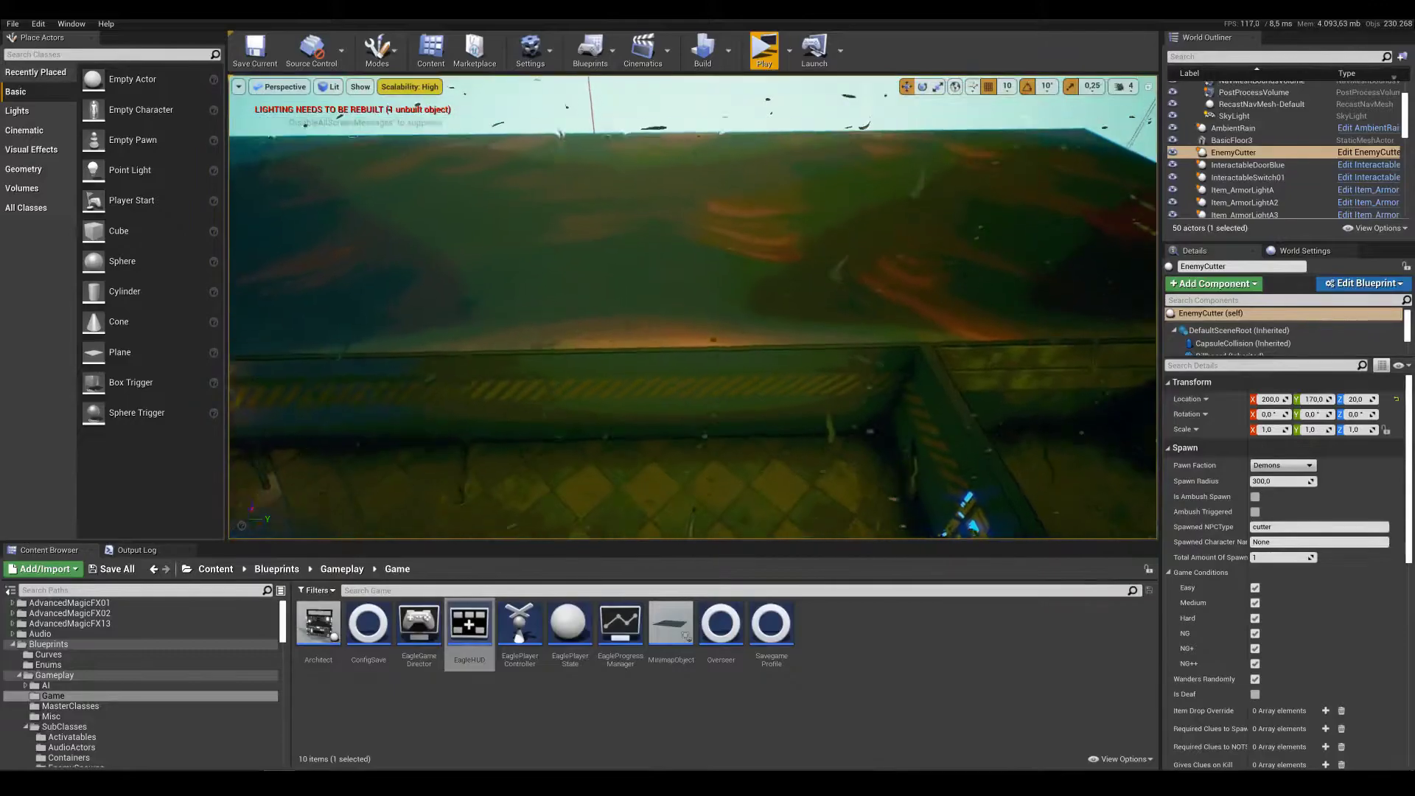
right_click_drag(844, 382, 791, 460)
key("s")
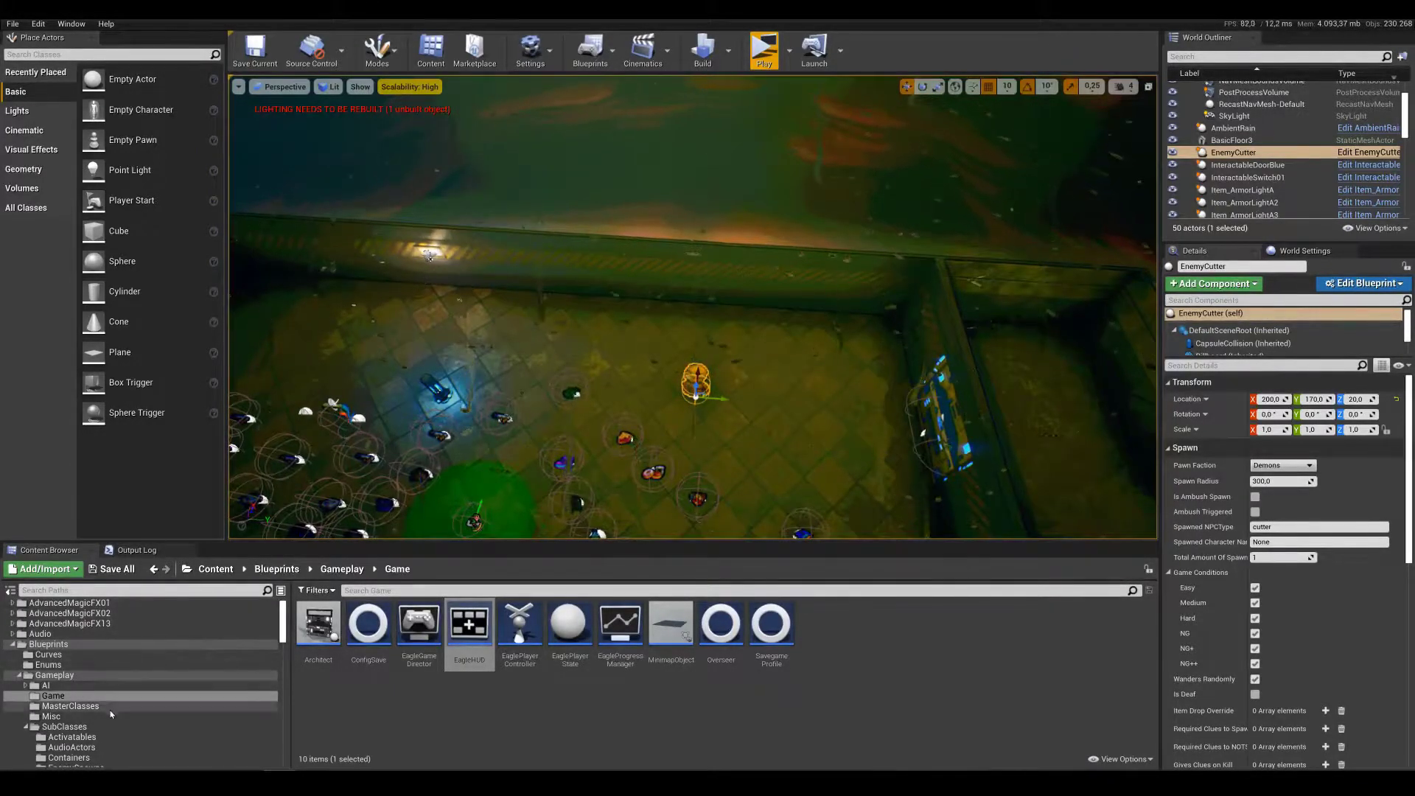
left_click(65, 727)
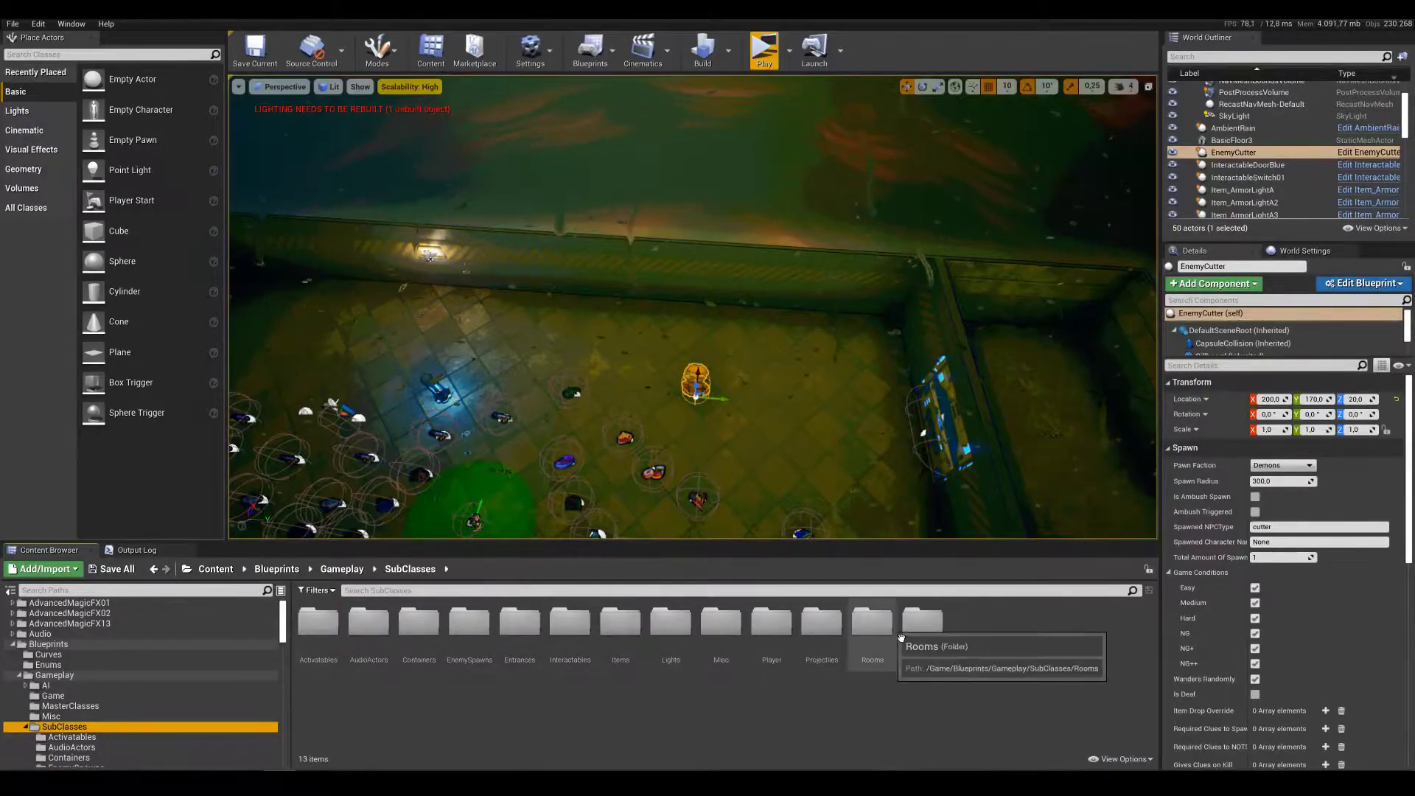
double_click(877, 631)
right_click_drag(702, 474, 632, 544)
left_click_drag(318, 623, 706, 446)
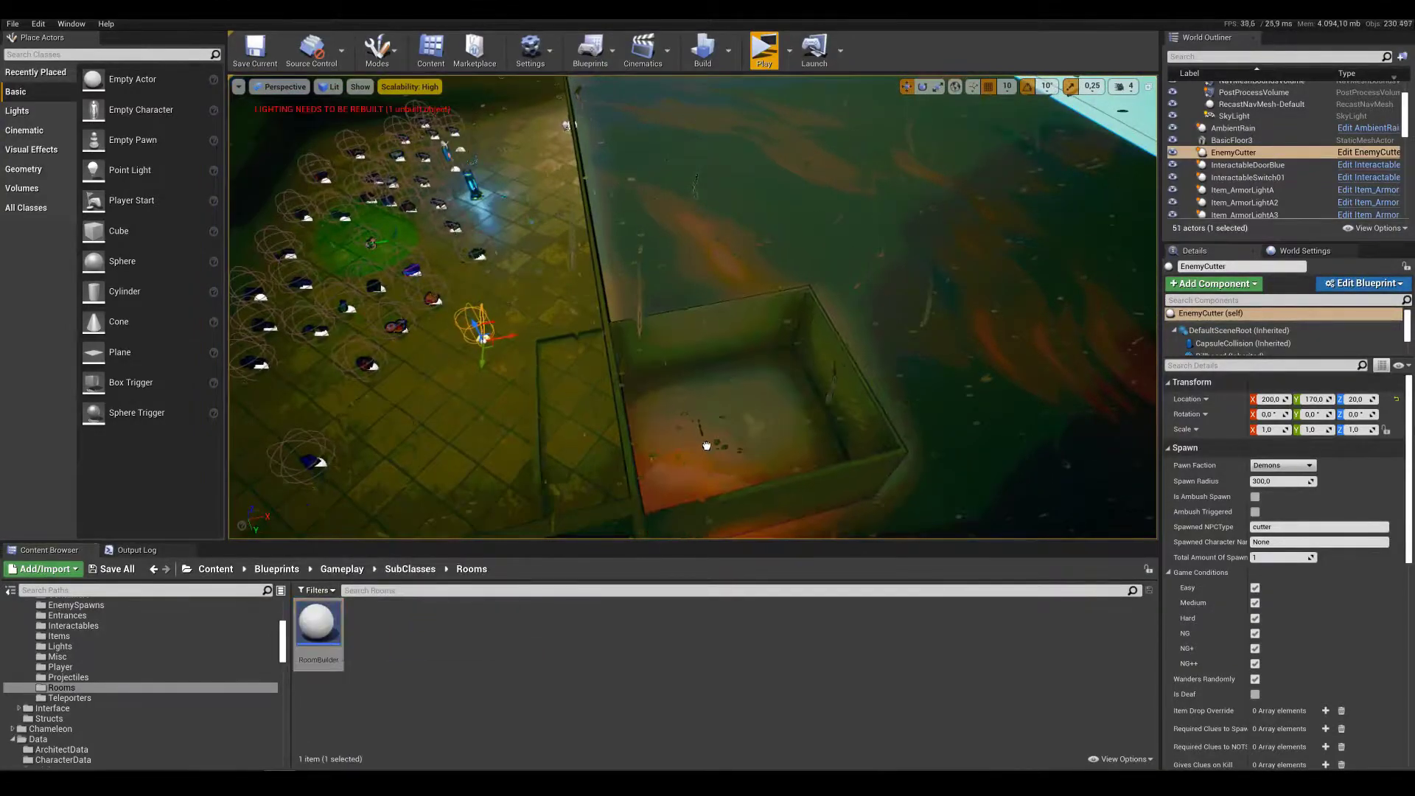
Set the new room's Z location to 0 and its RoomBaseSize to X 800, Y 600, Z 400, against the main room's north wall
left_click(1358, 399)
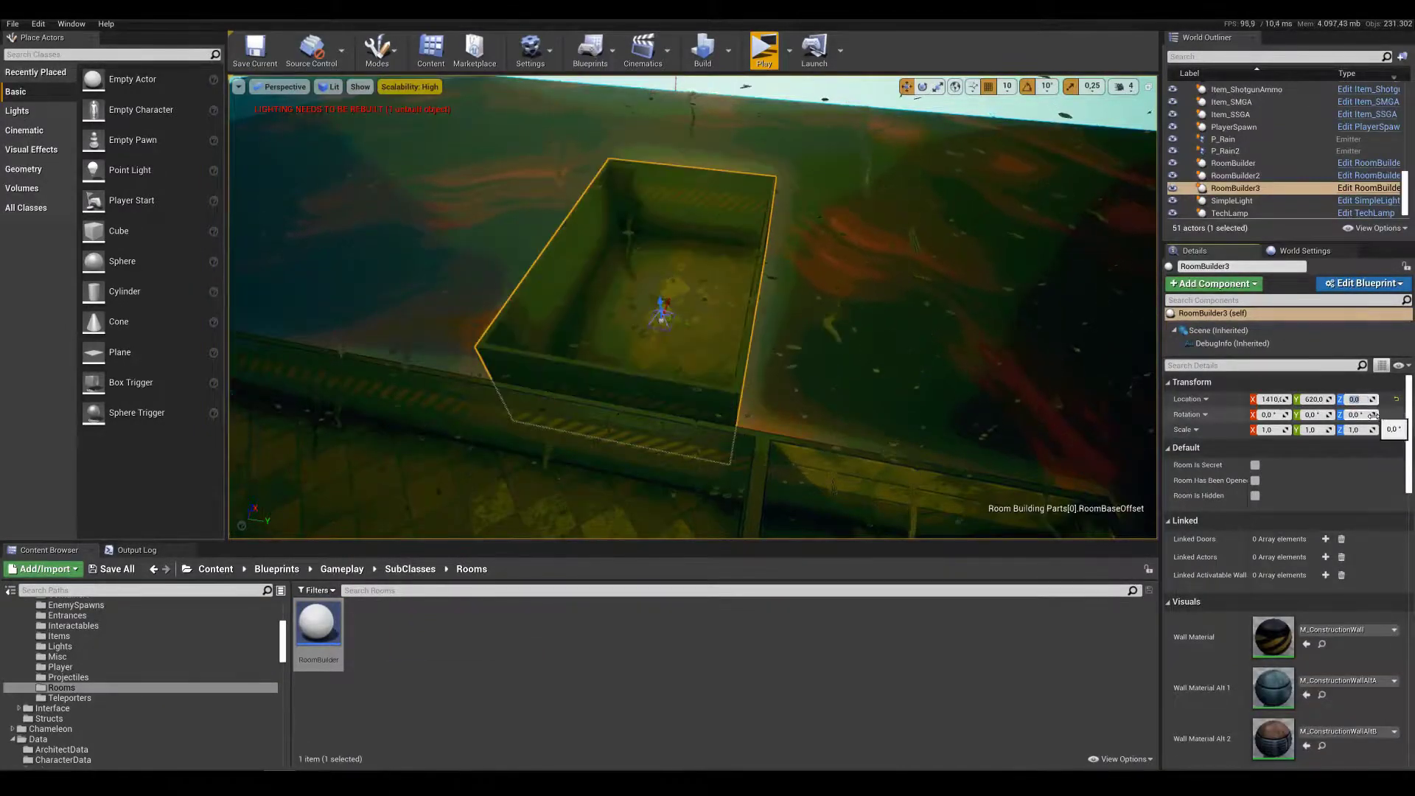
right_click_drag(693, 307, 420, 298)
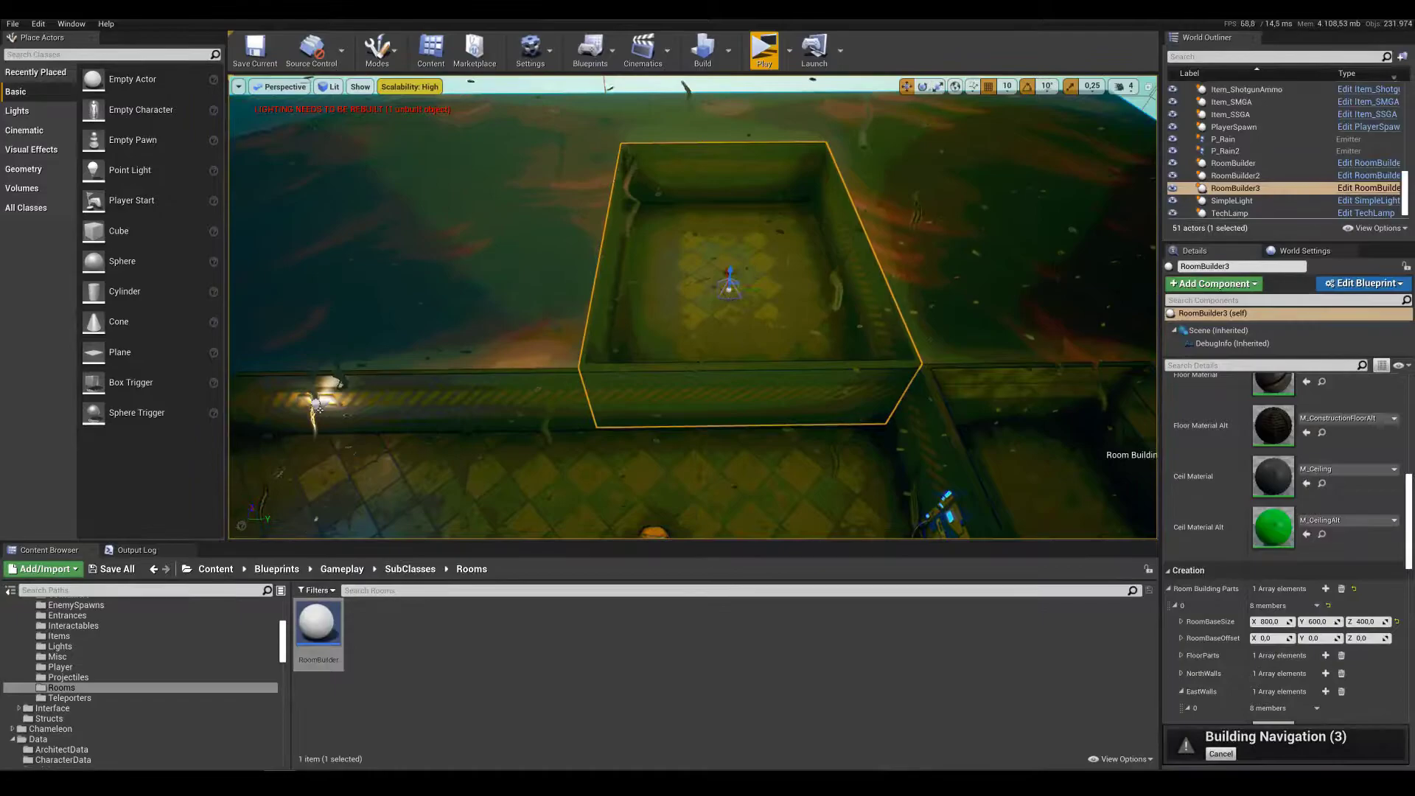
right_click_drag(693, 307, 759, 266)
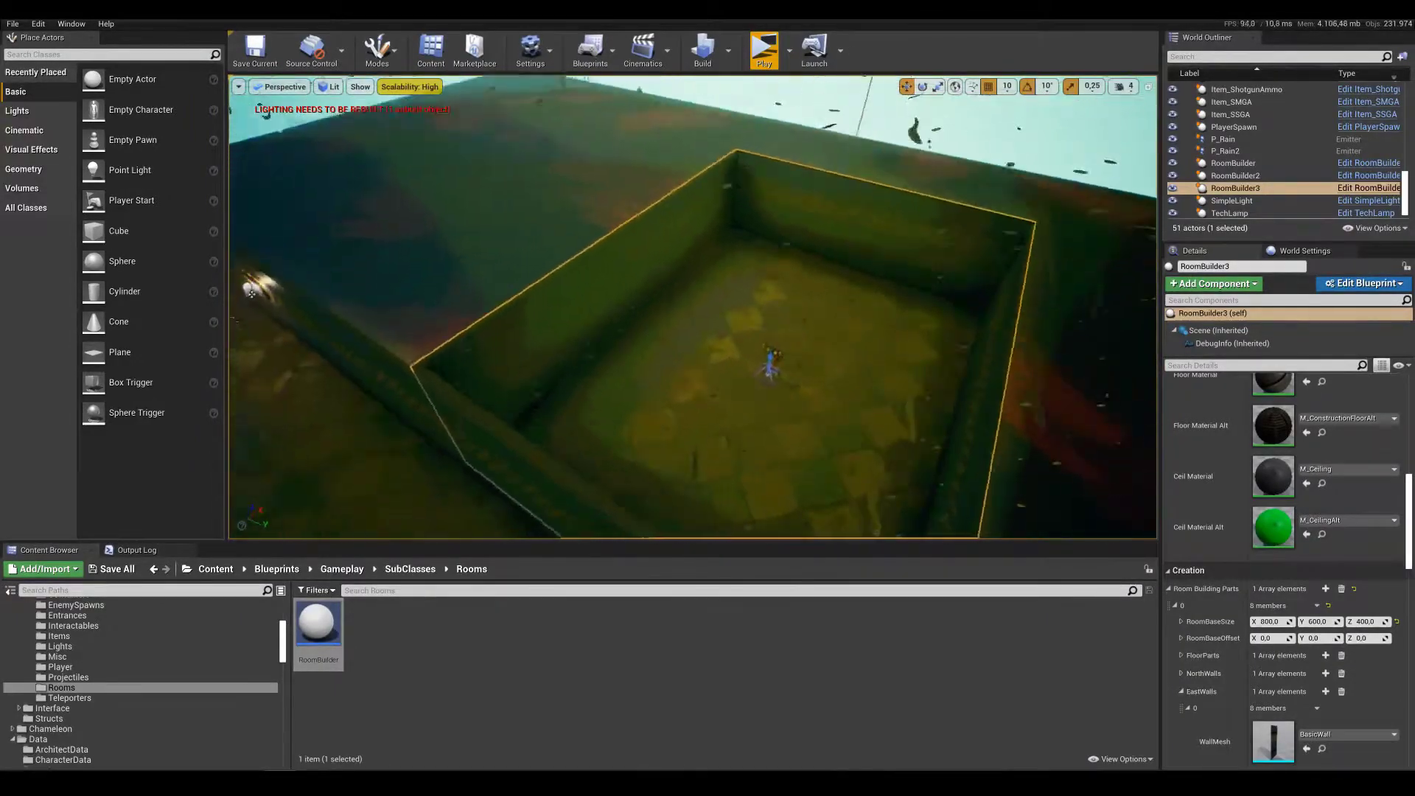
right_click_drag(685, 387, 678, 379)
Add two SouthWalls elements to the new room and mark element 1 as a door
scroll(1223, 663, "down", 3)
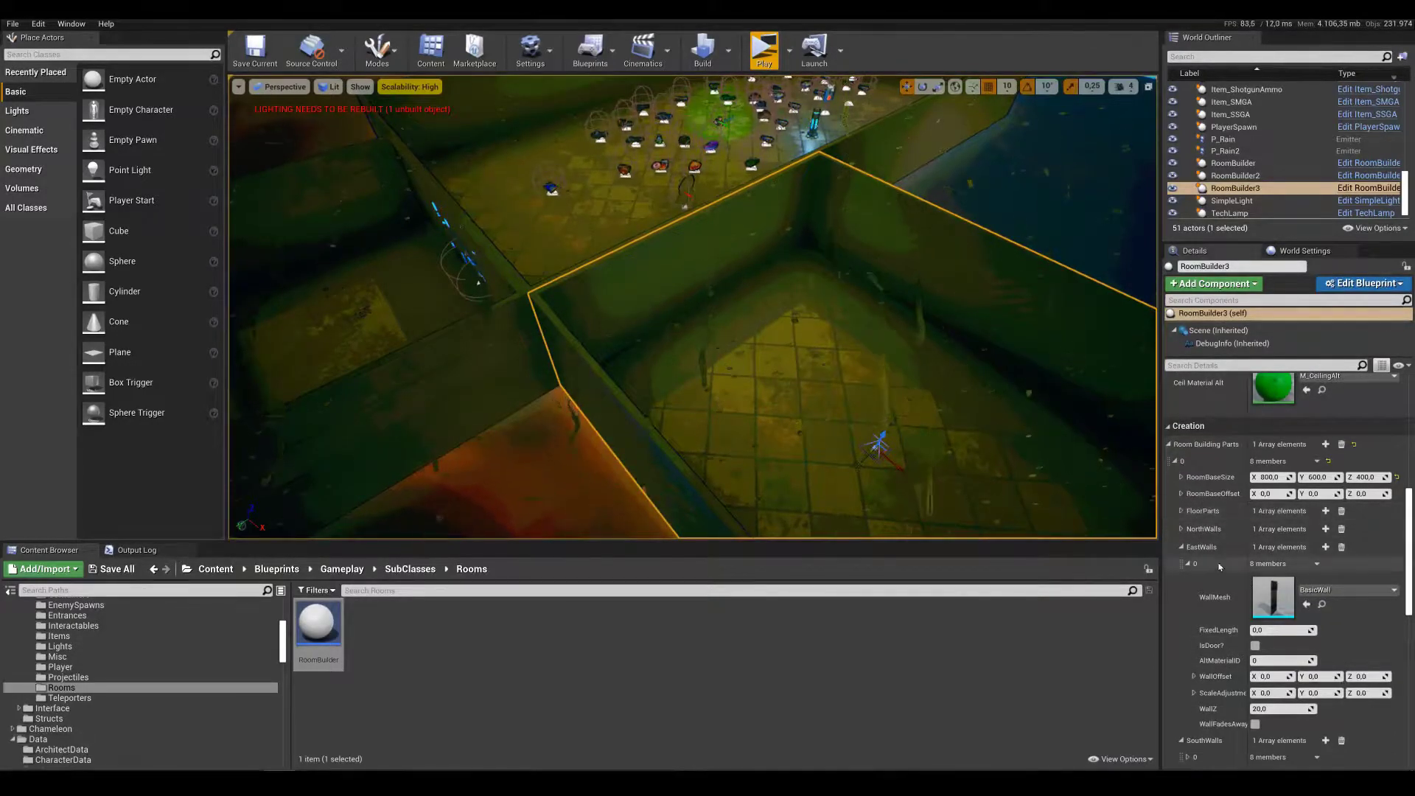
scroll(1220, 575, "down", 2)
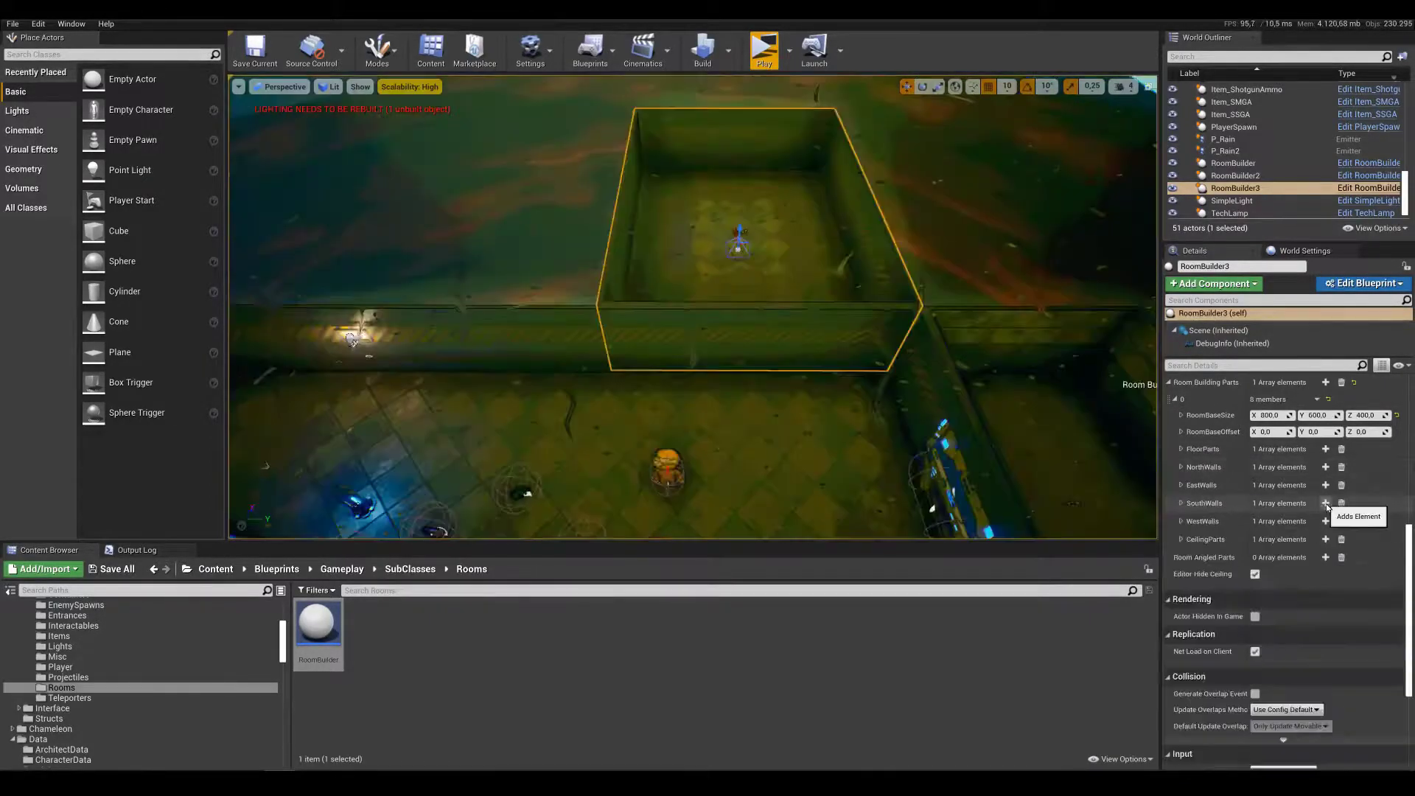
left_click(1326, 503)
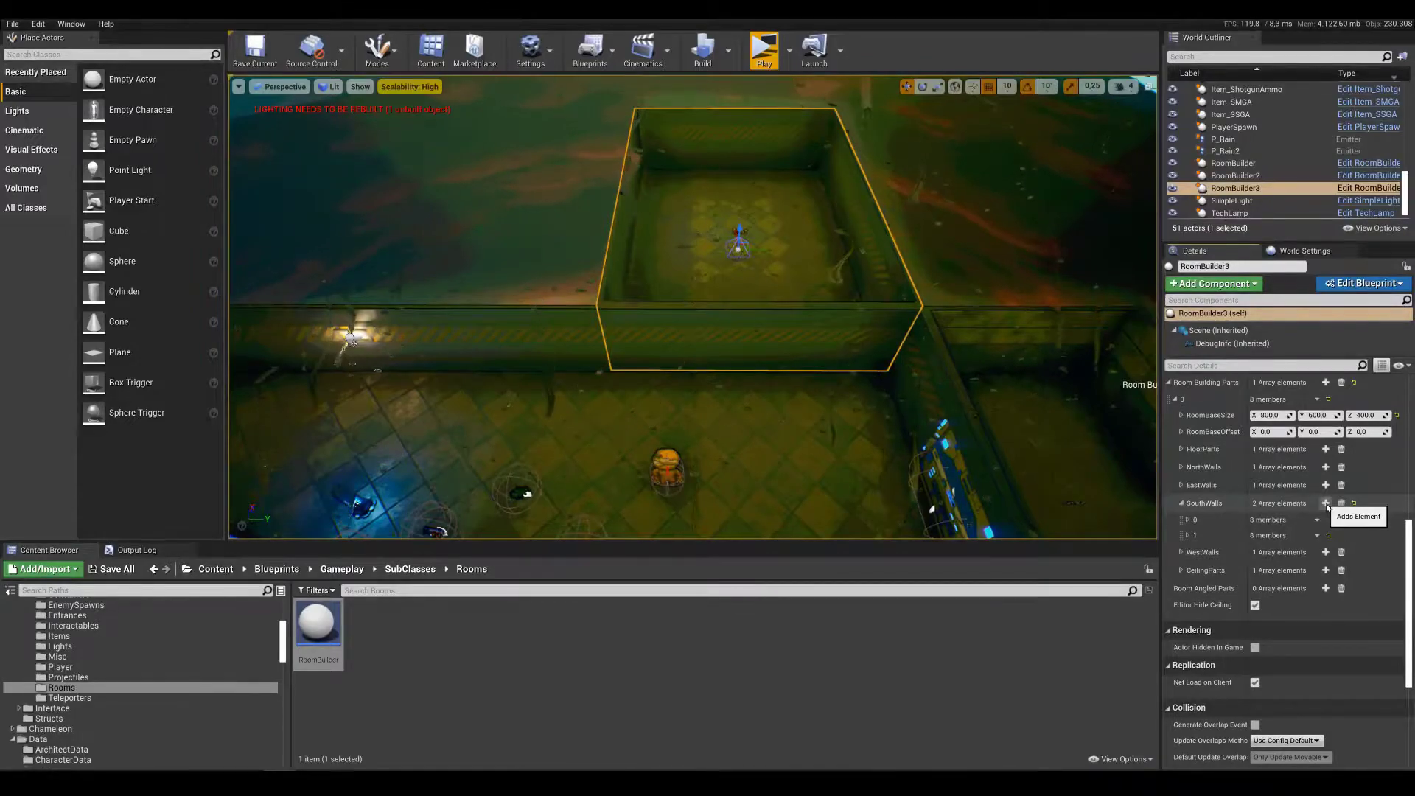
left_click(1325, 504)
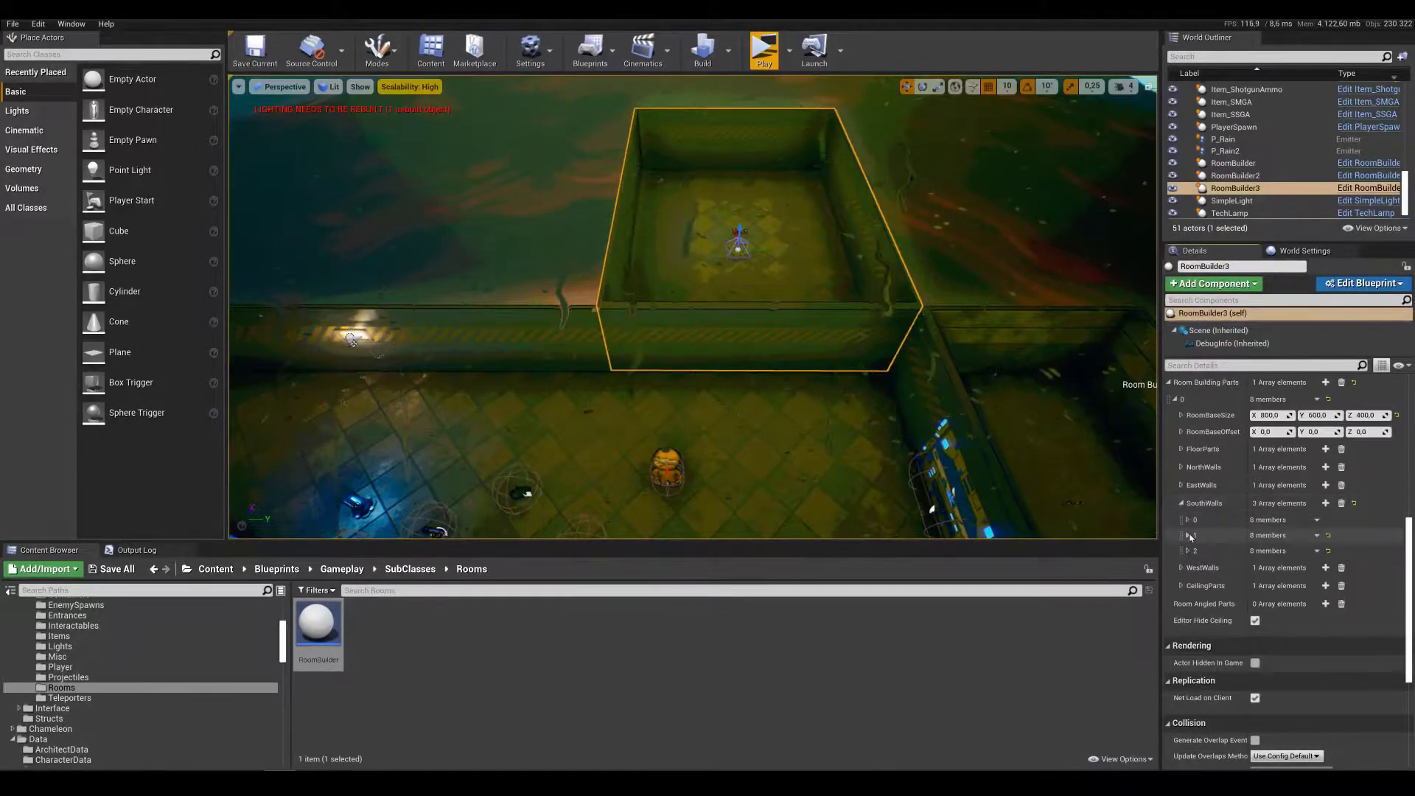
mouse_move(958, 413)
right_mouse_down()
mouse_move(951, 391)
mouse_move(877, 354)
mouse_move(663, 398)
mouse_move(472, 398)
mouse_move(939, 394)
right_mouse_up()
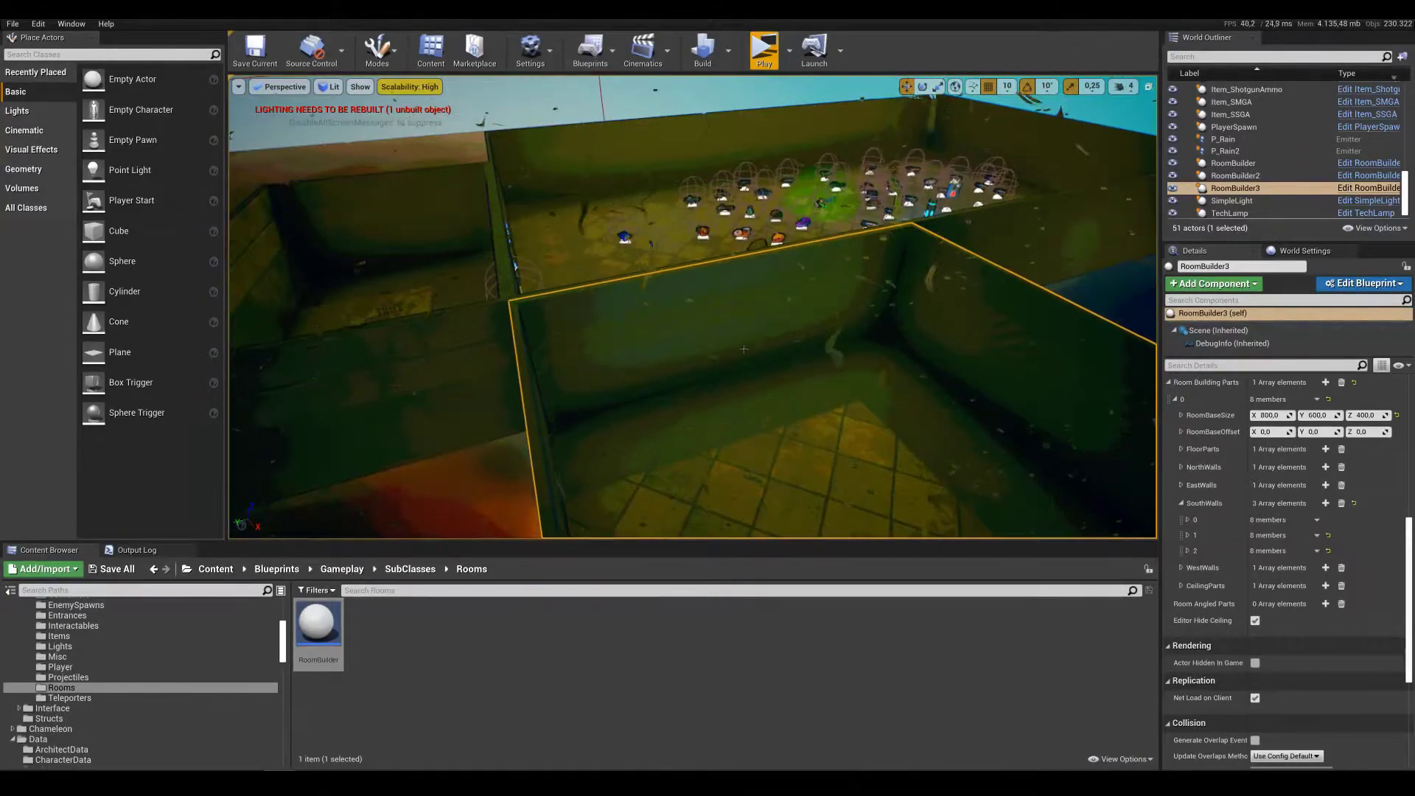
left_click(1188, 535)
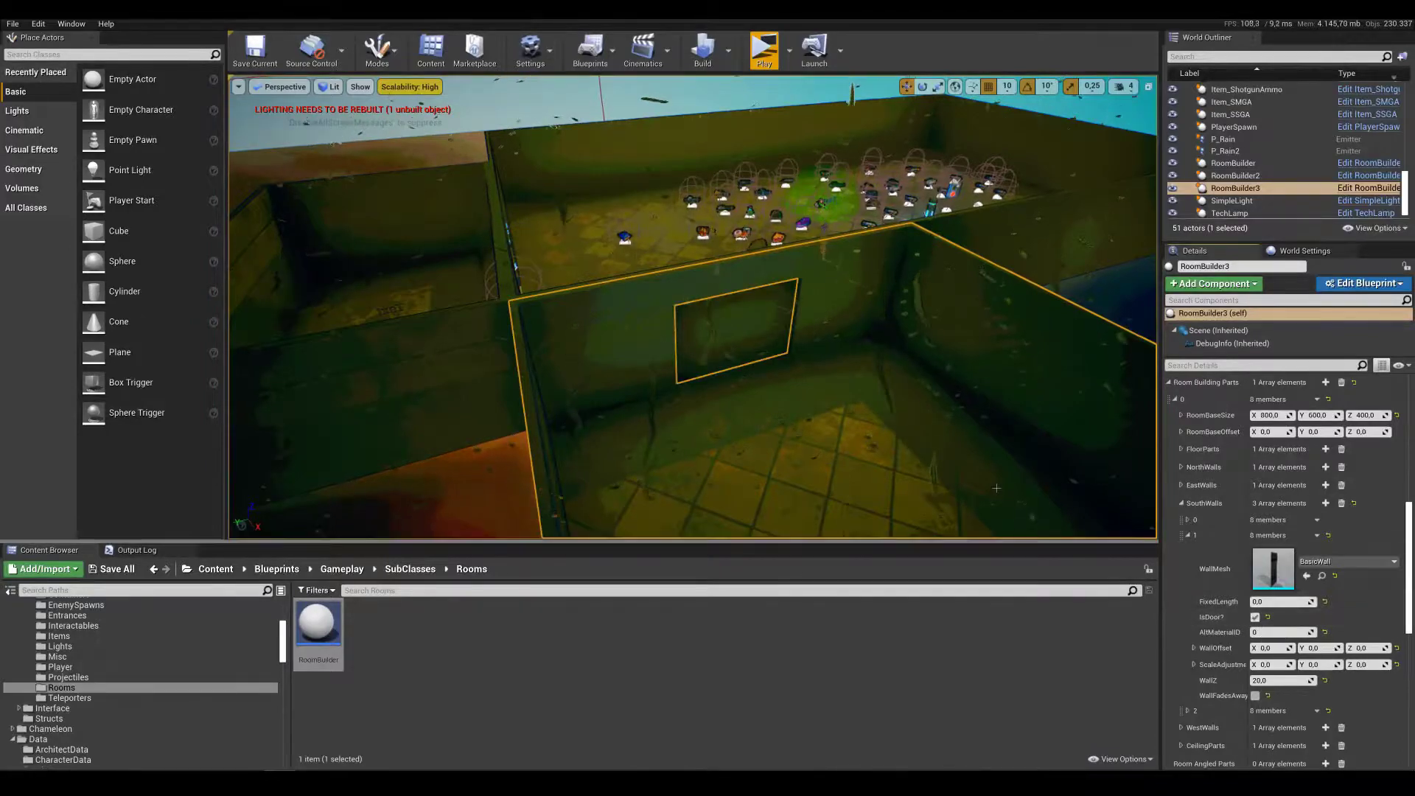
mouse_move(883, 403)
right_mouse_down()
mouse_move(818, 424)
mouse_move(884, 403)
right_mouse_up()
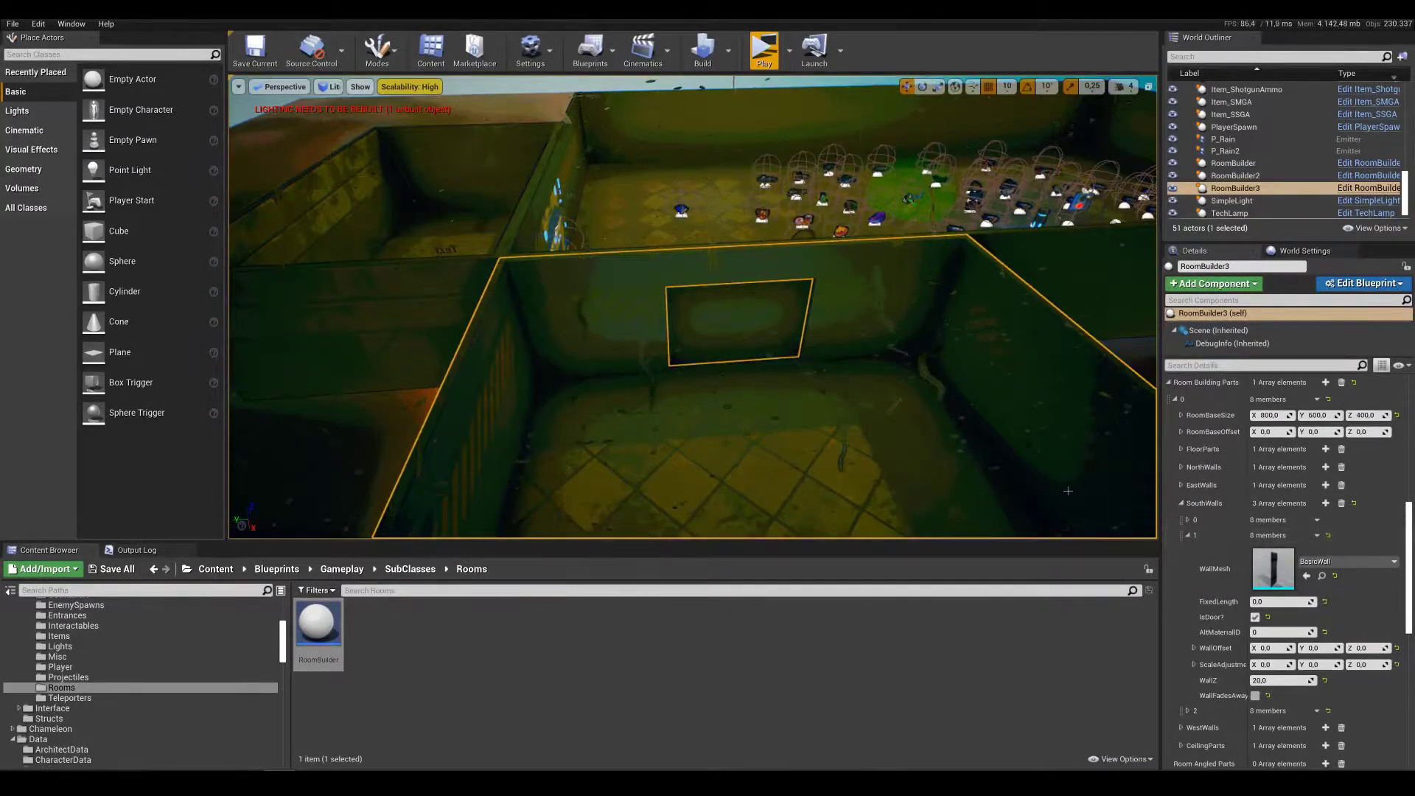
Add two NorthWalls elements to the main room's RoomBuilder and mark element 1 as a door
right_click_drag(1068, 491, 912, 411)
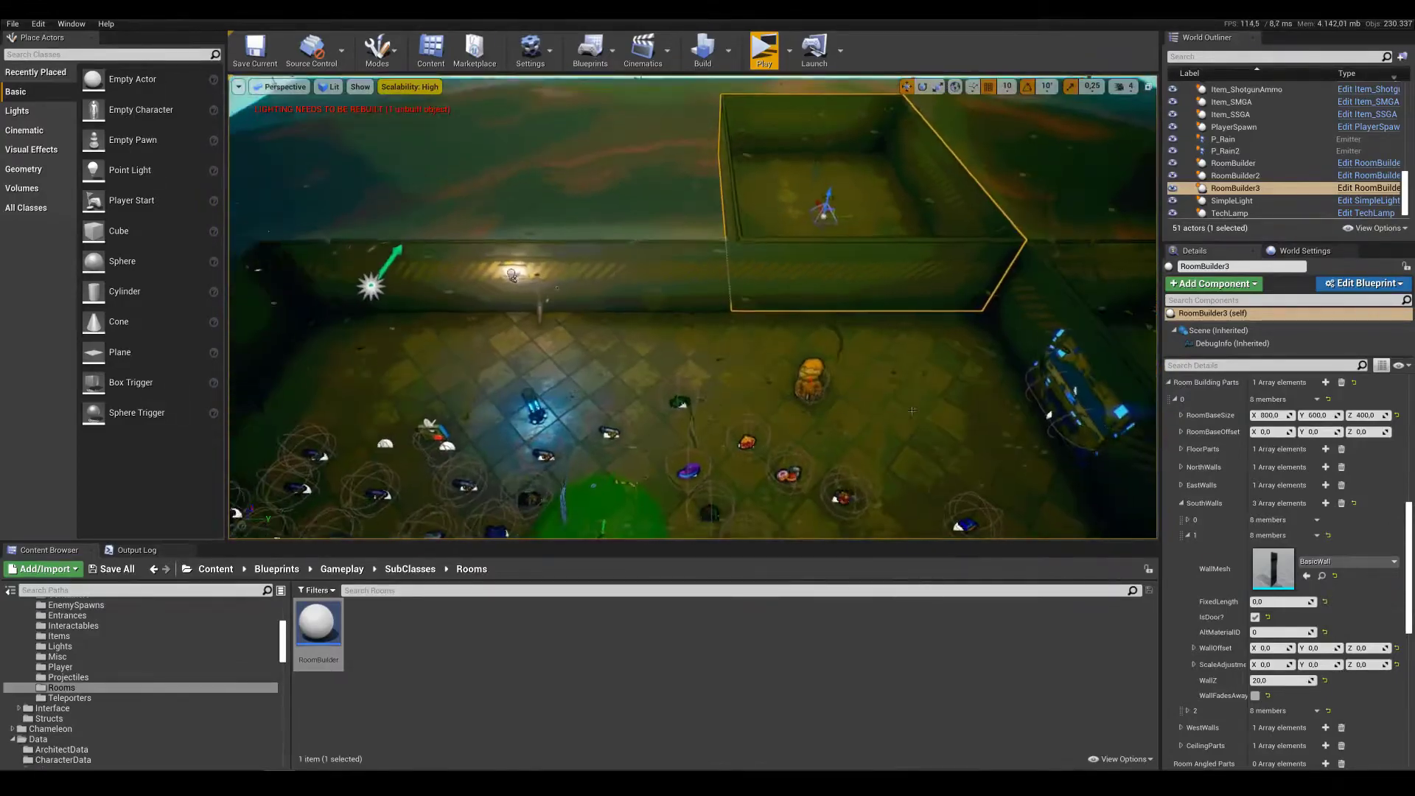
left_click(753, 348)
left_click(1326, 467)
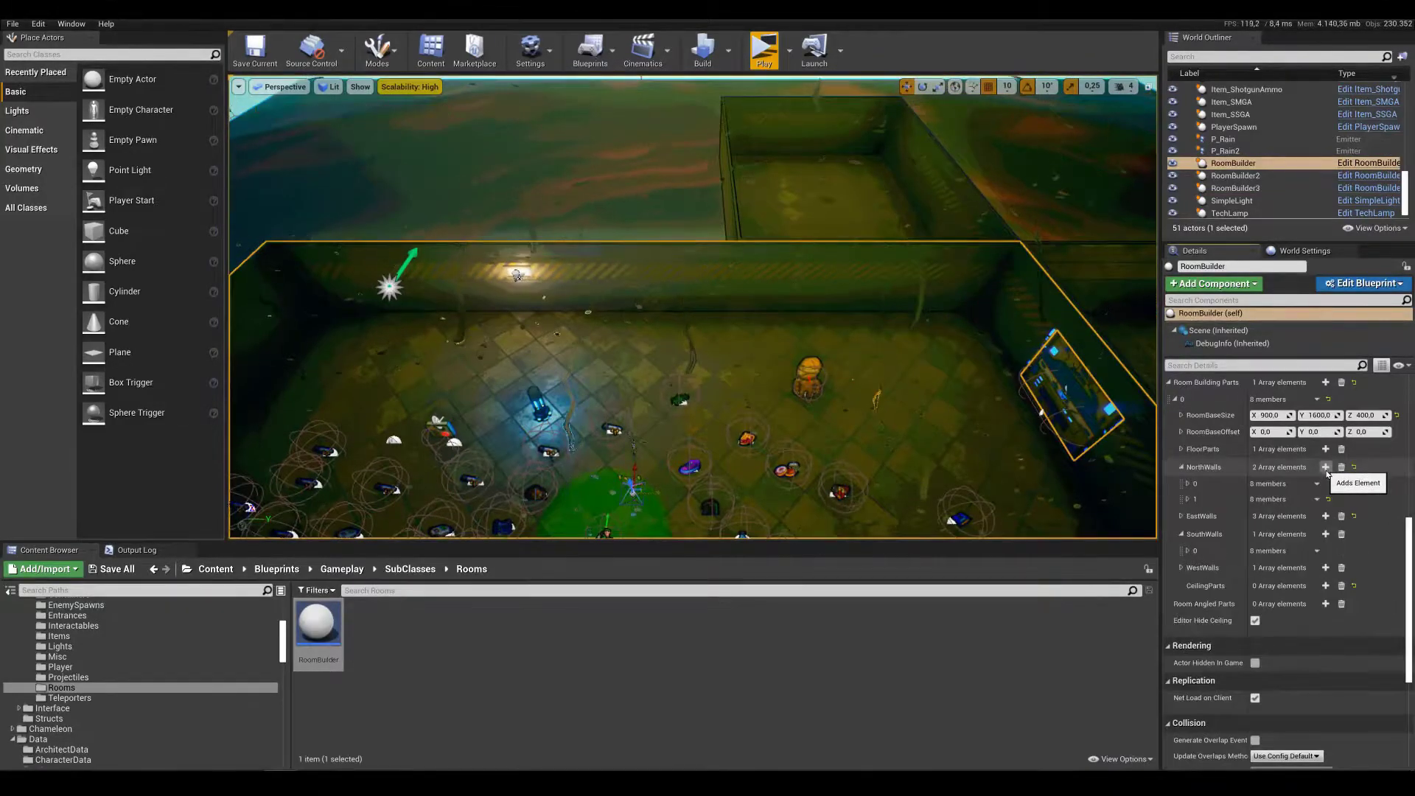
left_click(1326, 468)
left_click(1189, 500)
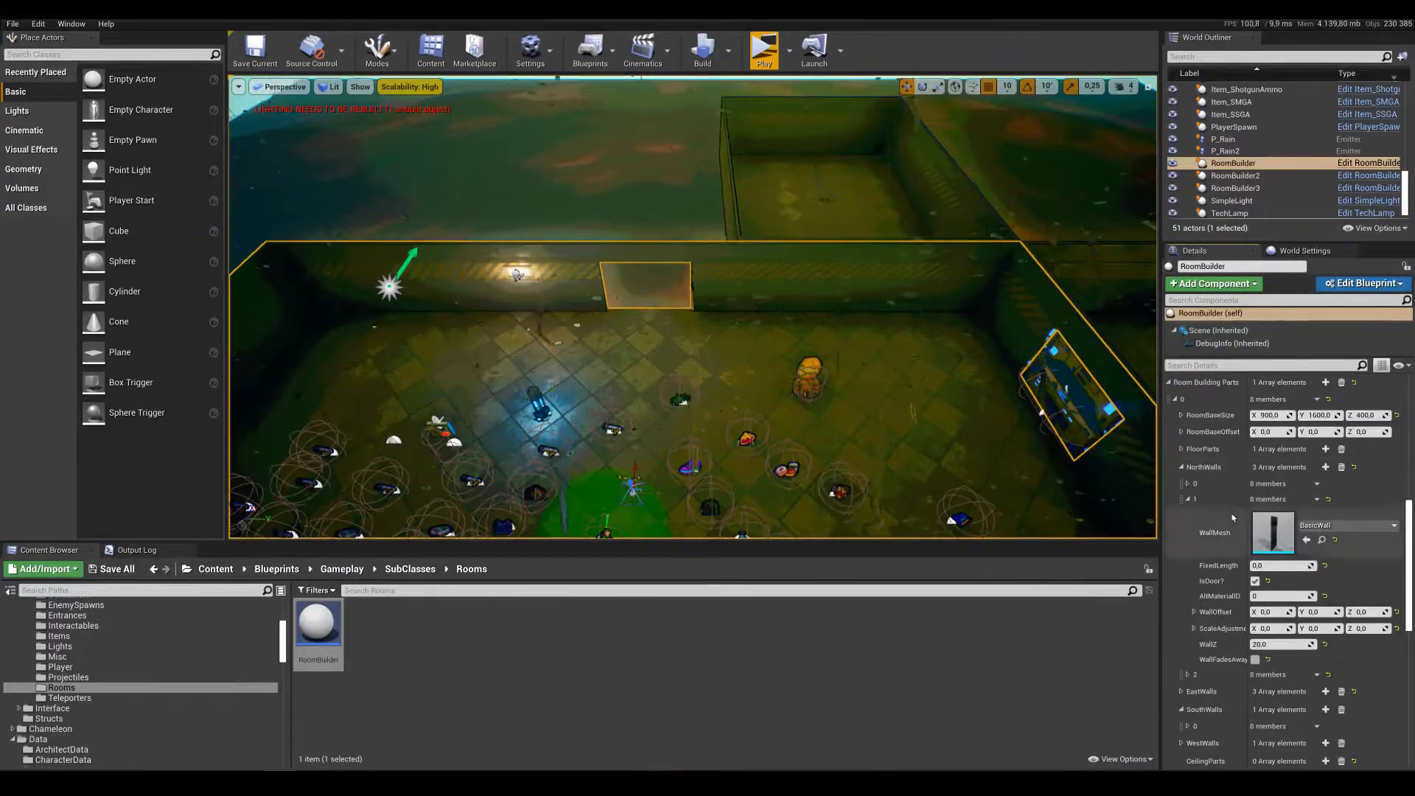
Set the FixedLength of the main room's NorthWalls element 2 to 200, lining its doorway up with the new room's
left_click(1188, 500)
left_click(1187, 483)
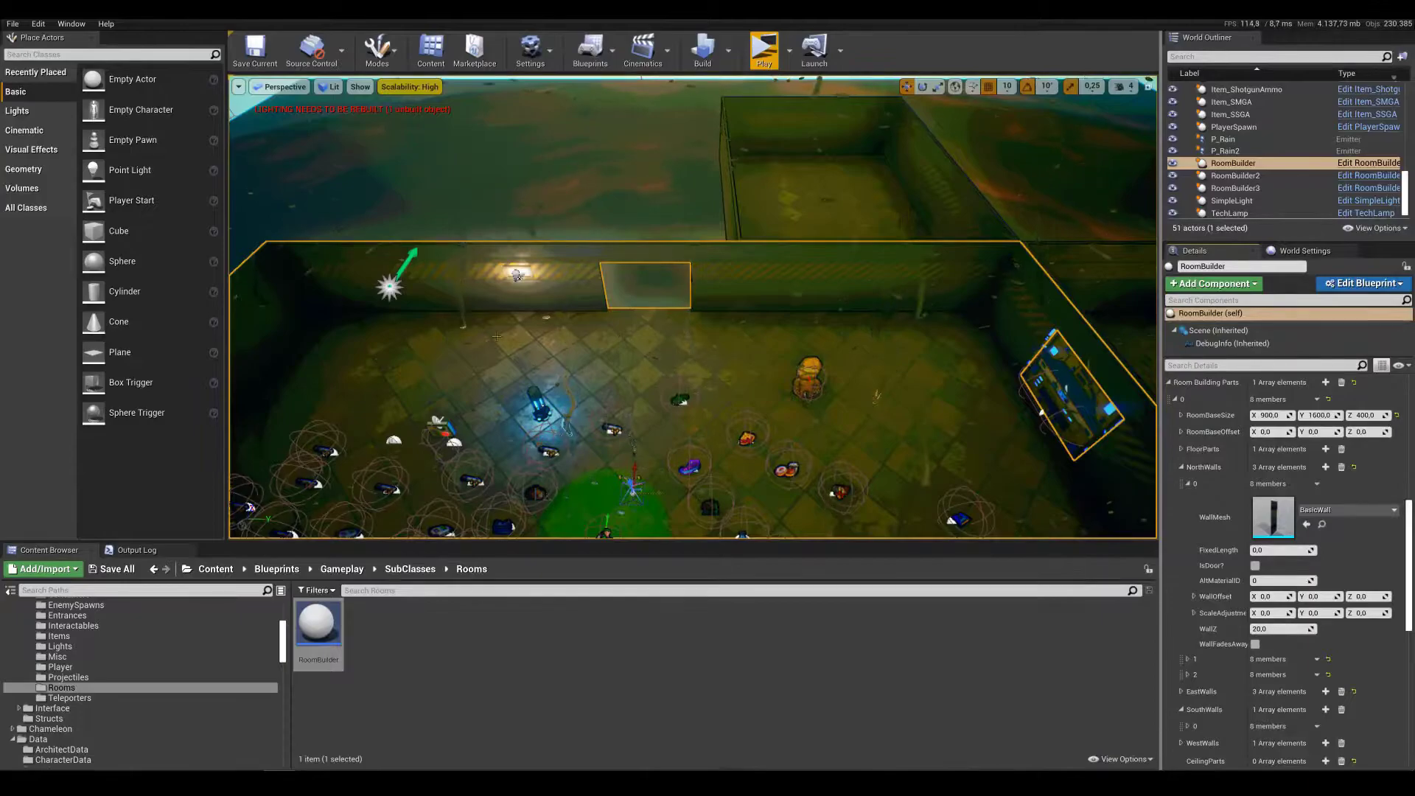
scroll(496, 337, "down", 6)
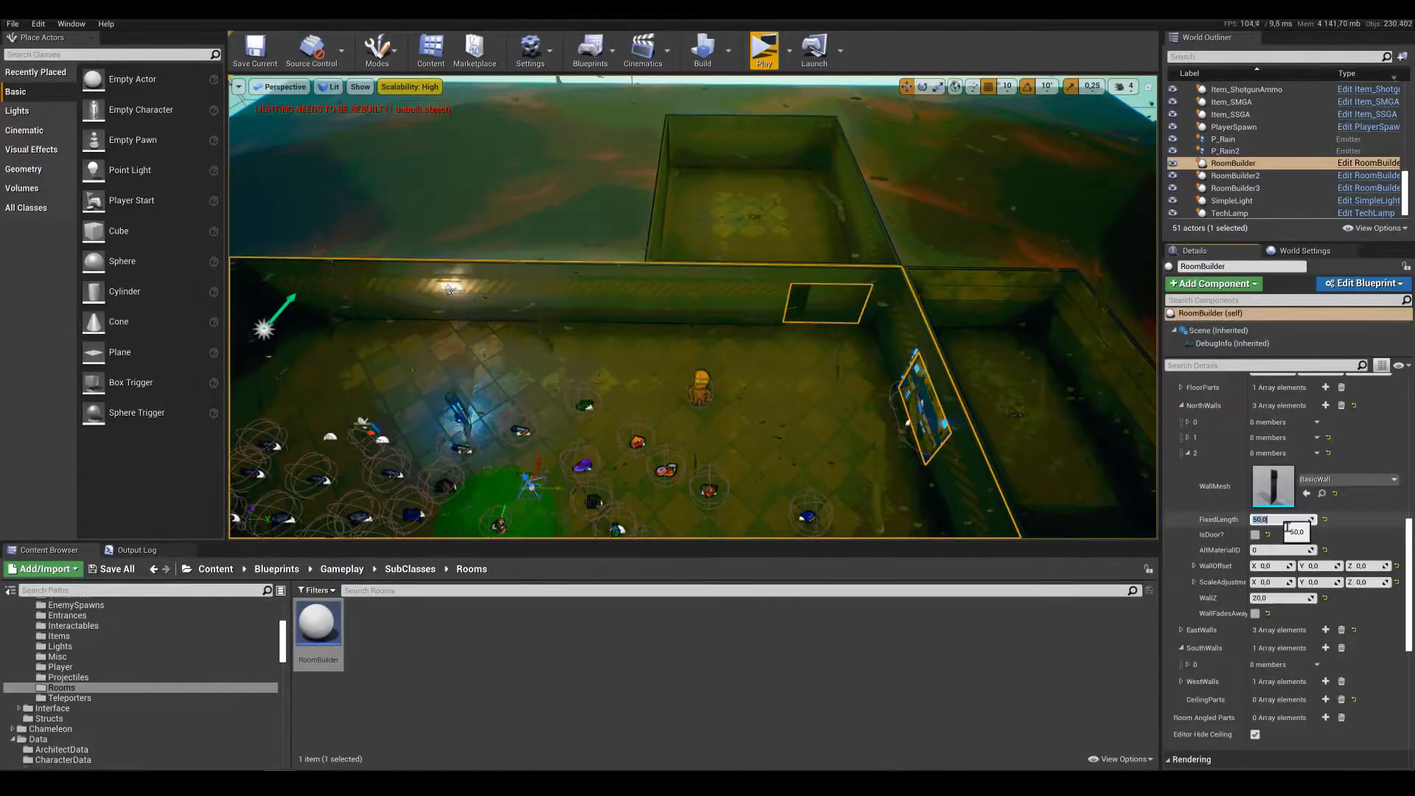
key("w")
key("d")
right_click_drag(980, 368, 981, 347)
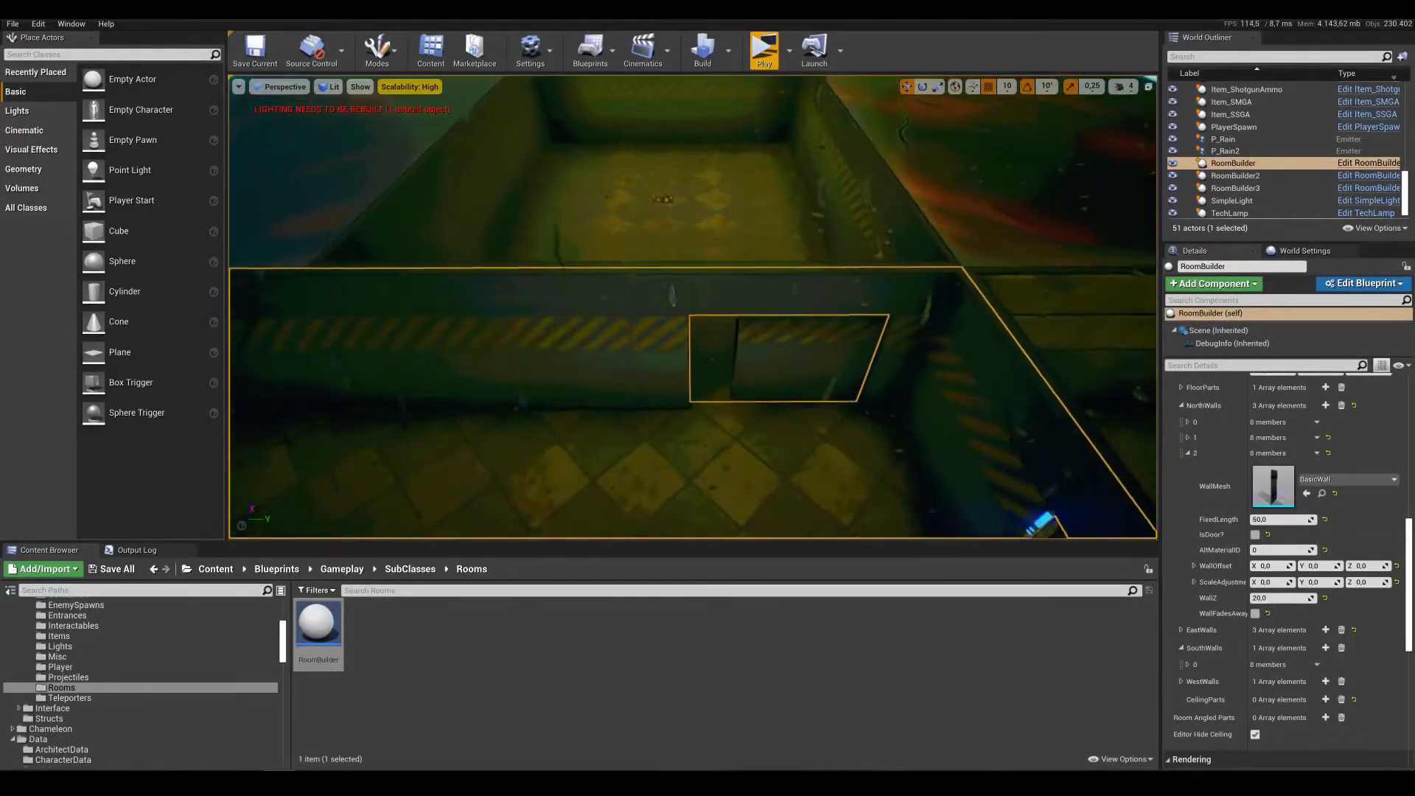
right_click_drag(951, 406, 951, 406)
key("w")
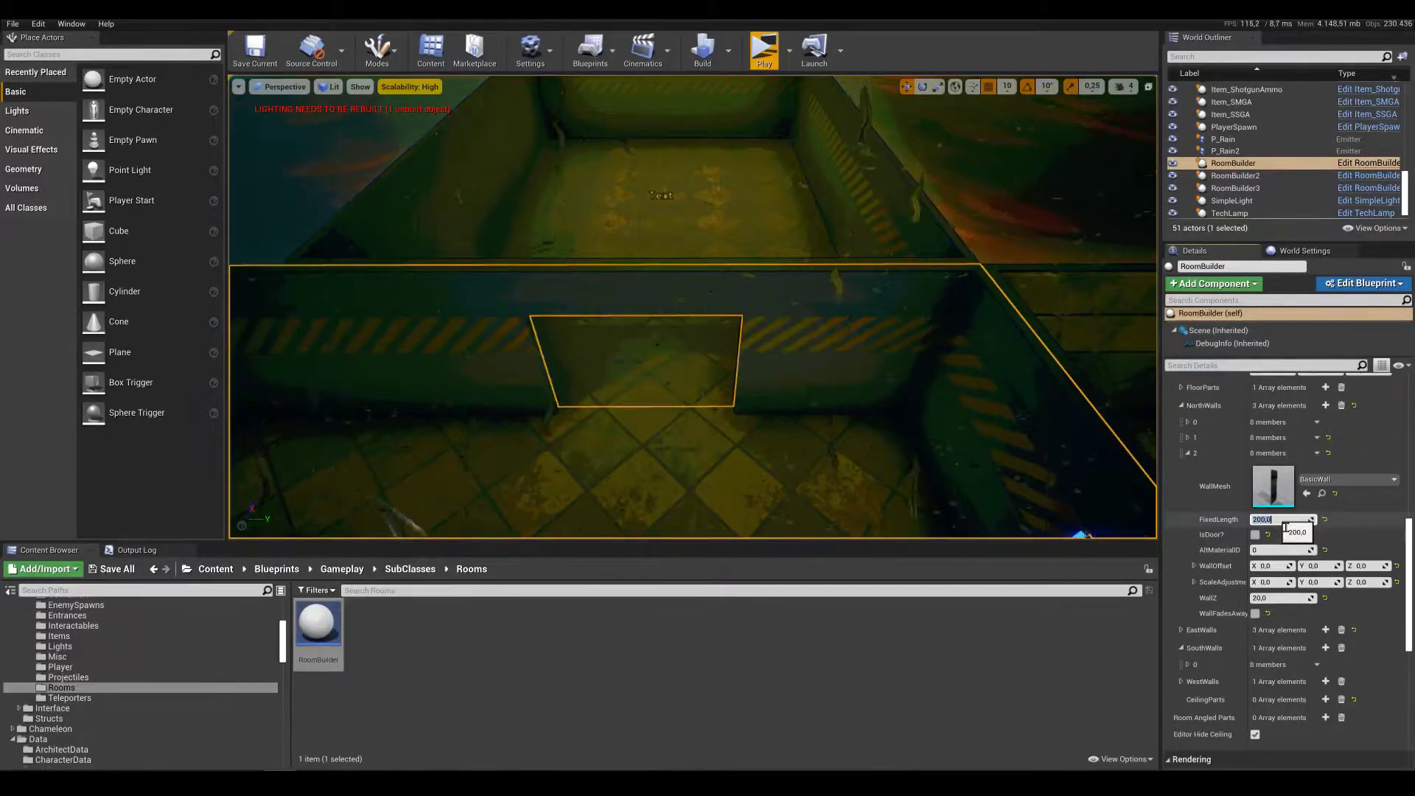
Place another RoomBuilder outside the main room's north wall, near its west end
key("w")
right_click_drag(992, 408, 1073, 429)
key("s")
key("w")
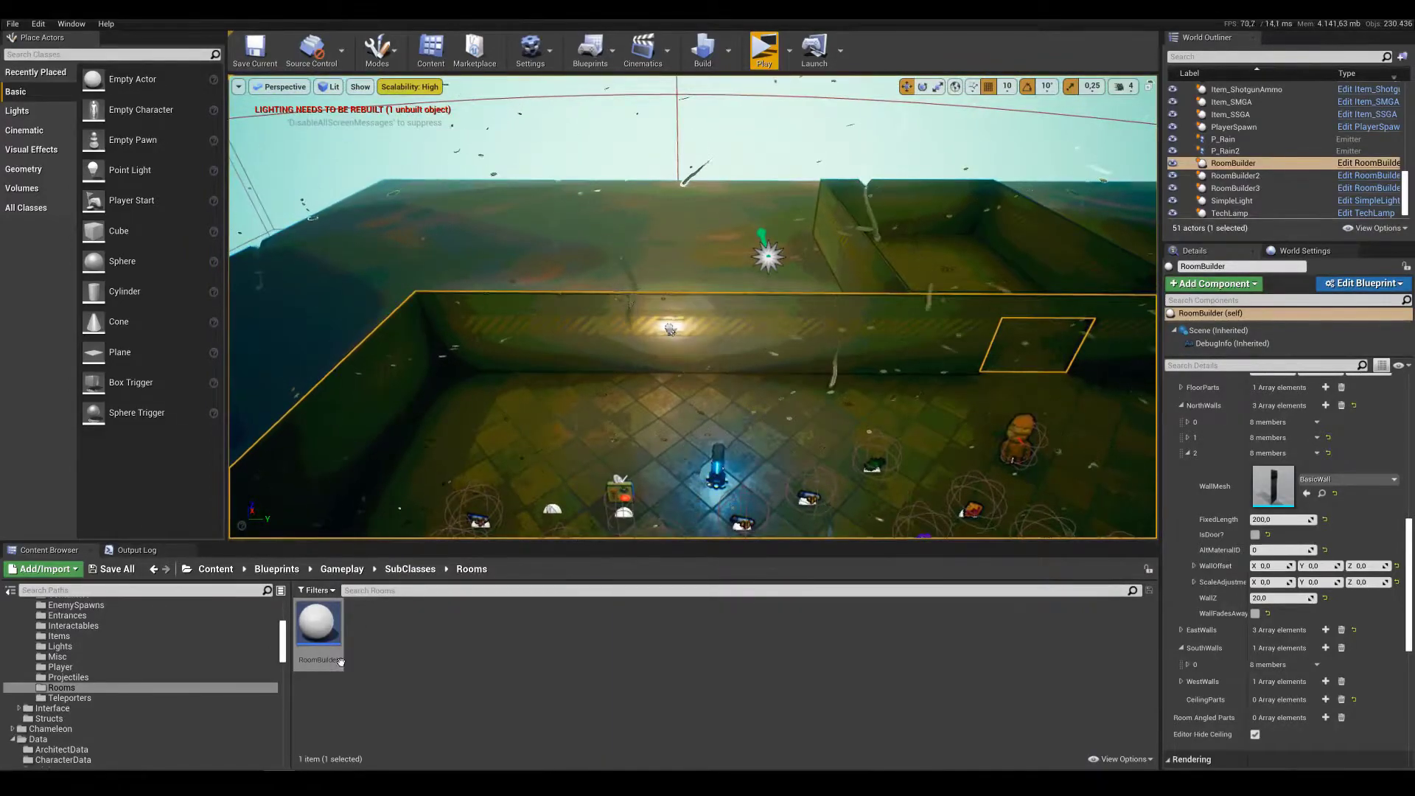
key("d")
right_click_drag(457, 457, 302, 508)
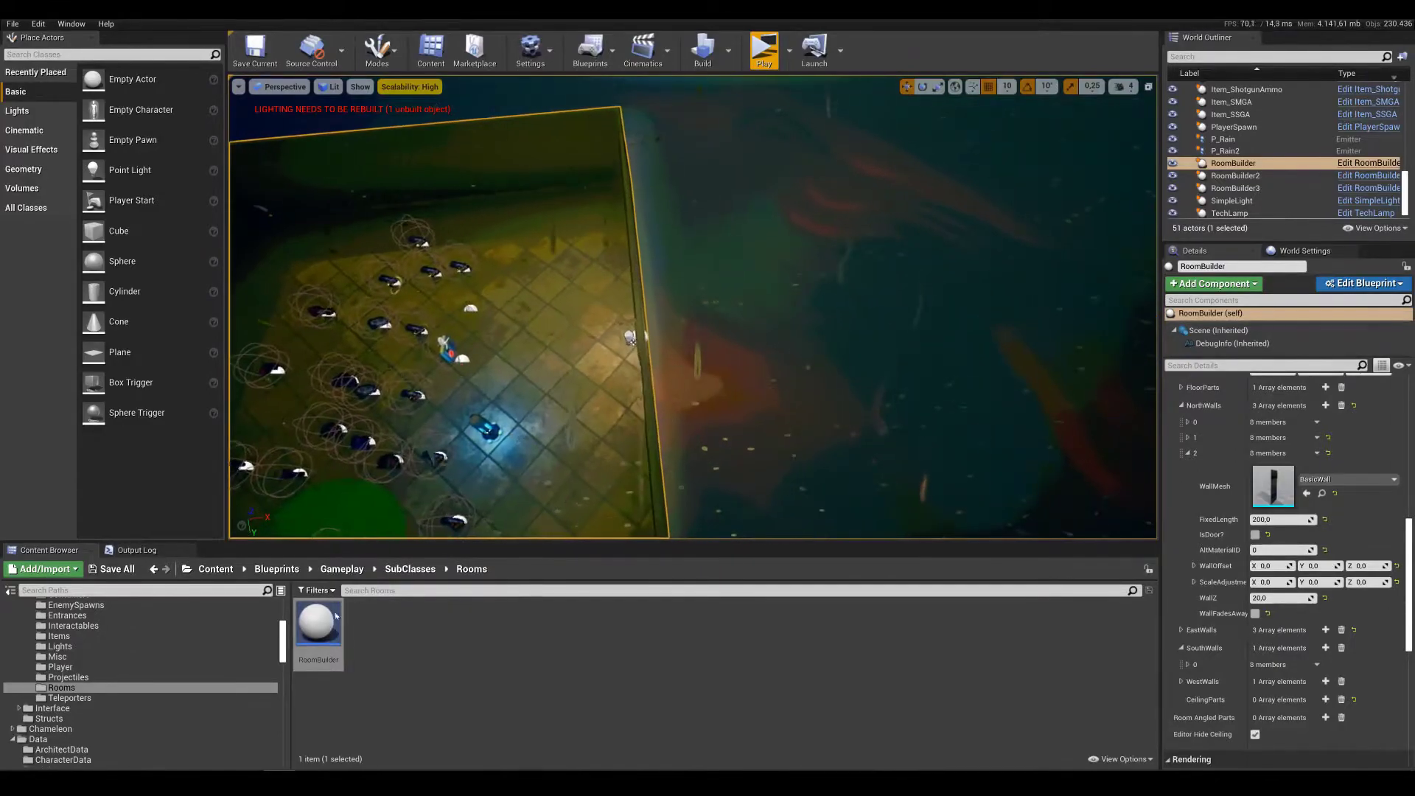
left_click_drag(336, 617, 783, 395)
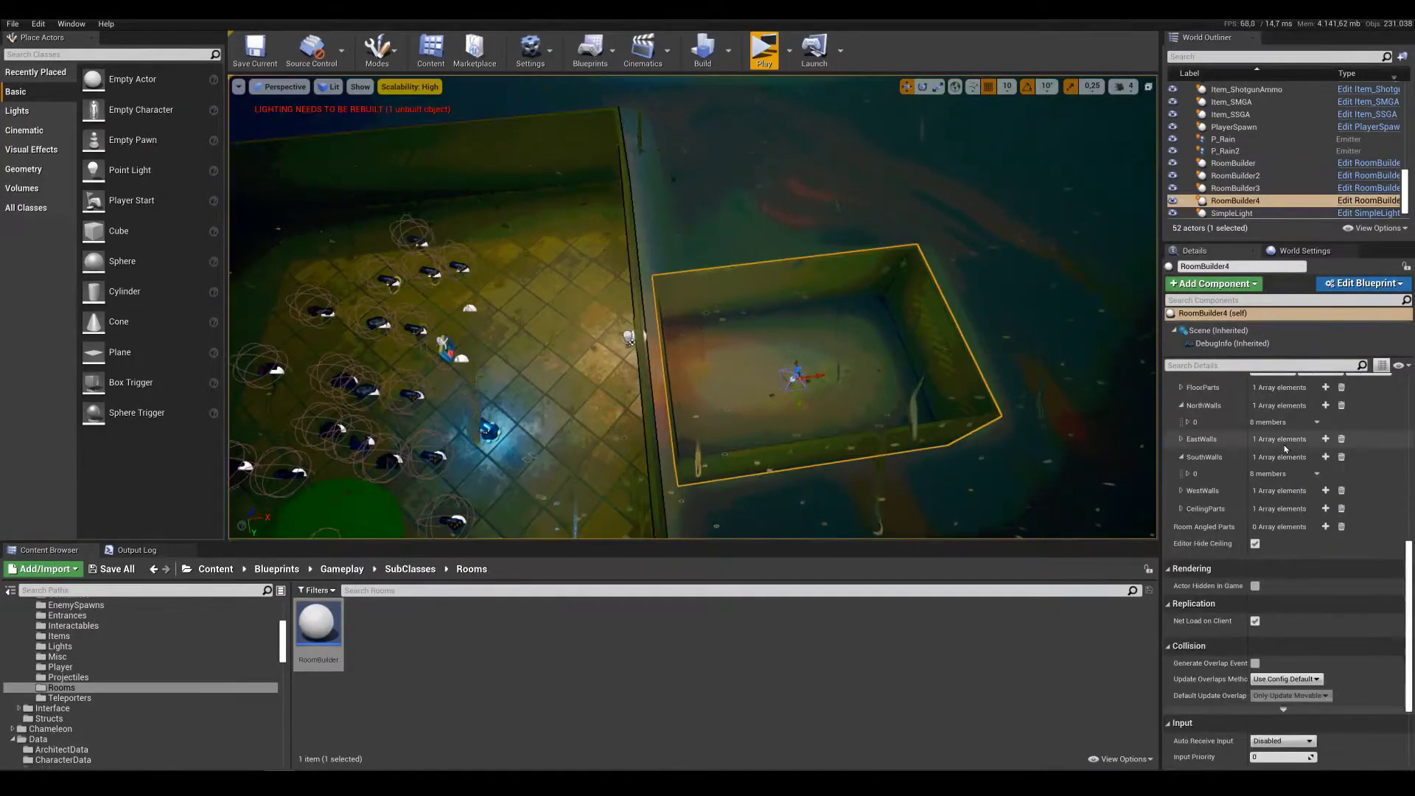
Set the second added room's Z location to 0 and move it to about X 1310, Y -1700, against the main room's north wall
scroll(1284, 448, "up", 15)
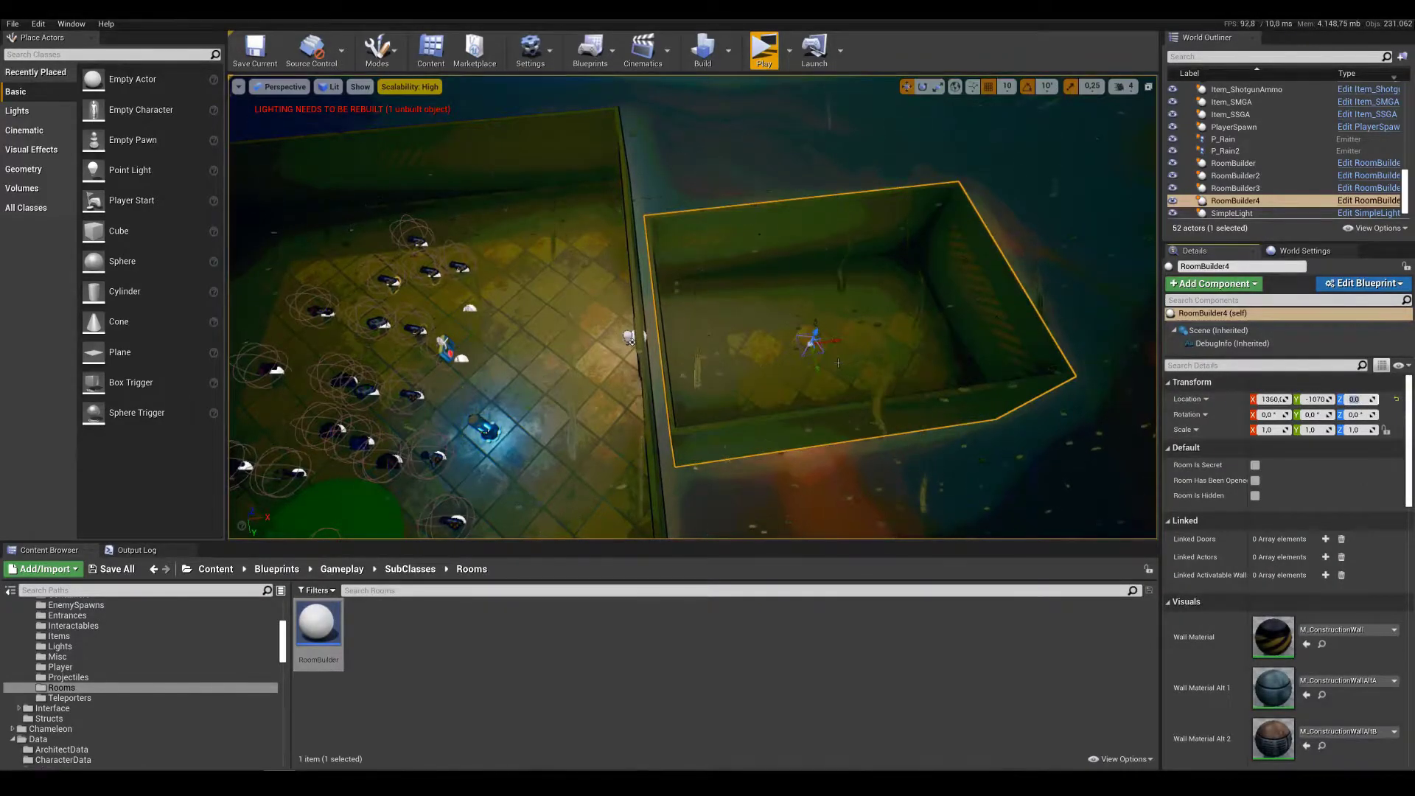
left_click_drag(796, 277, 771, 219)
right_click_drag(771, 219, 884, 224)
left_click_drag(766, 299, 760, 298)
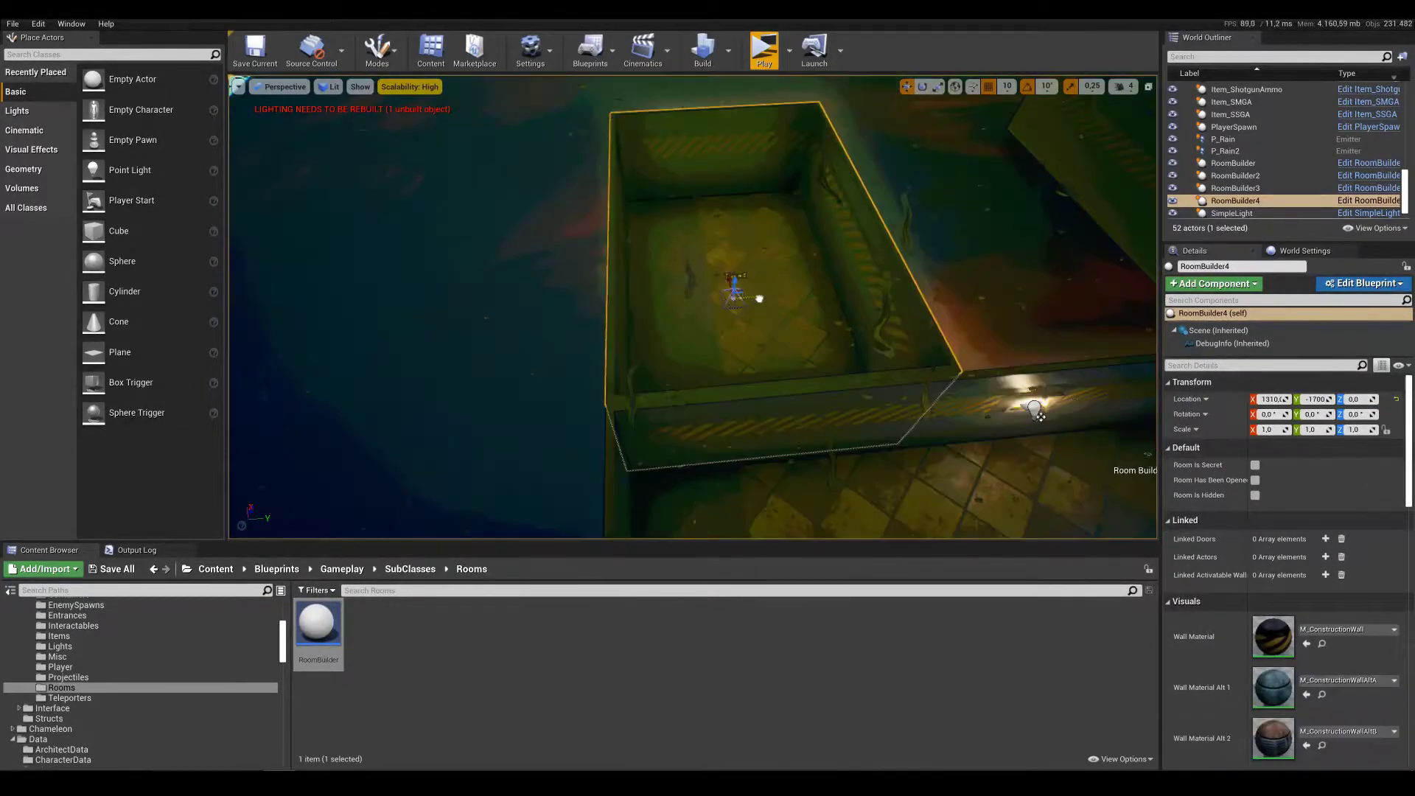
Add two SouthWalls elements to the second added room and mark element 1 as a door
scroll(1209, 582, "down", 10)
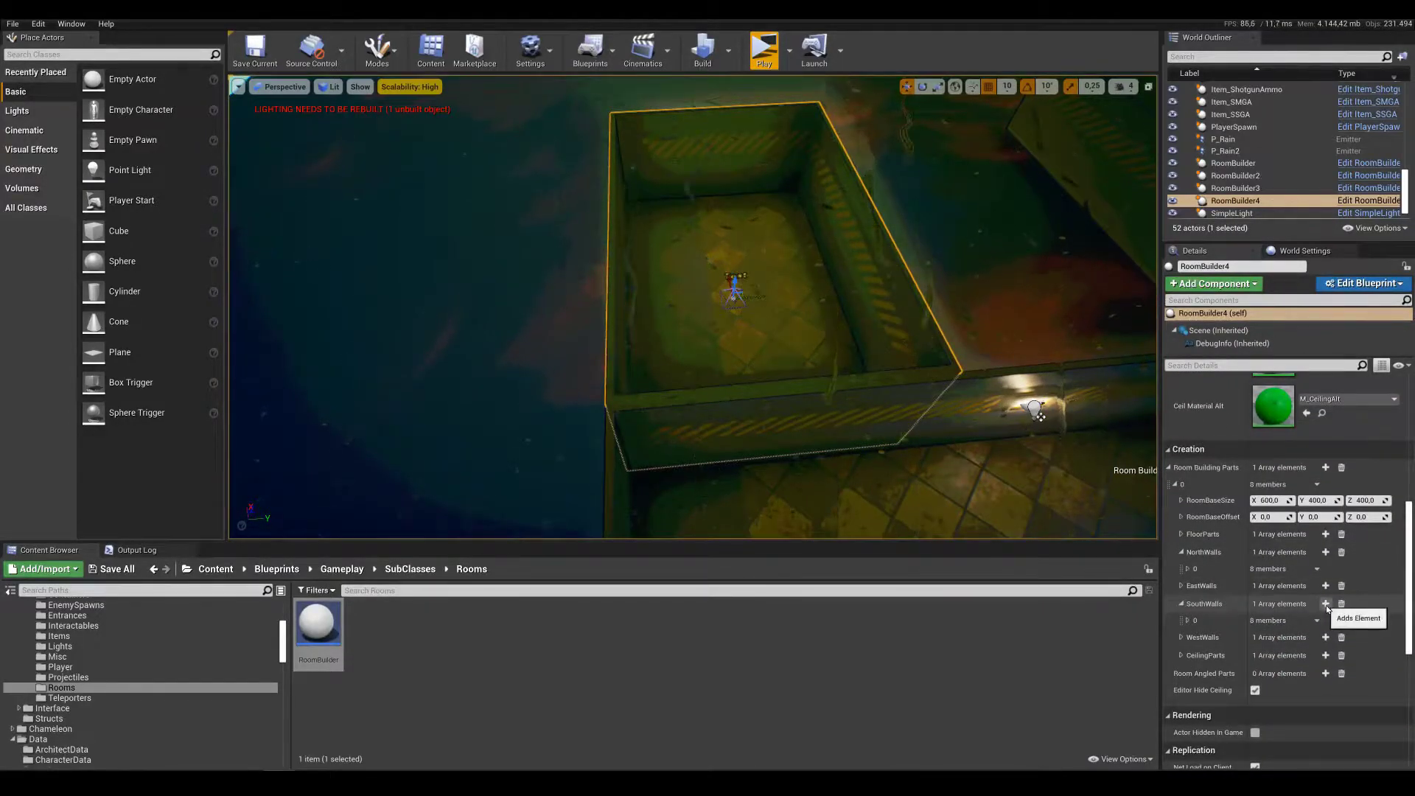
left_click(1326, 603)
left_click(1326, 603)
left_click(1188, 635)
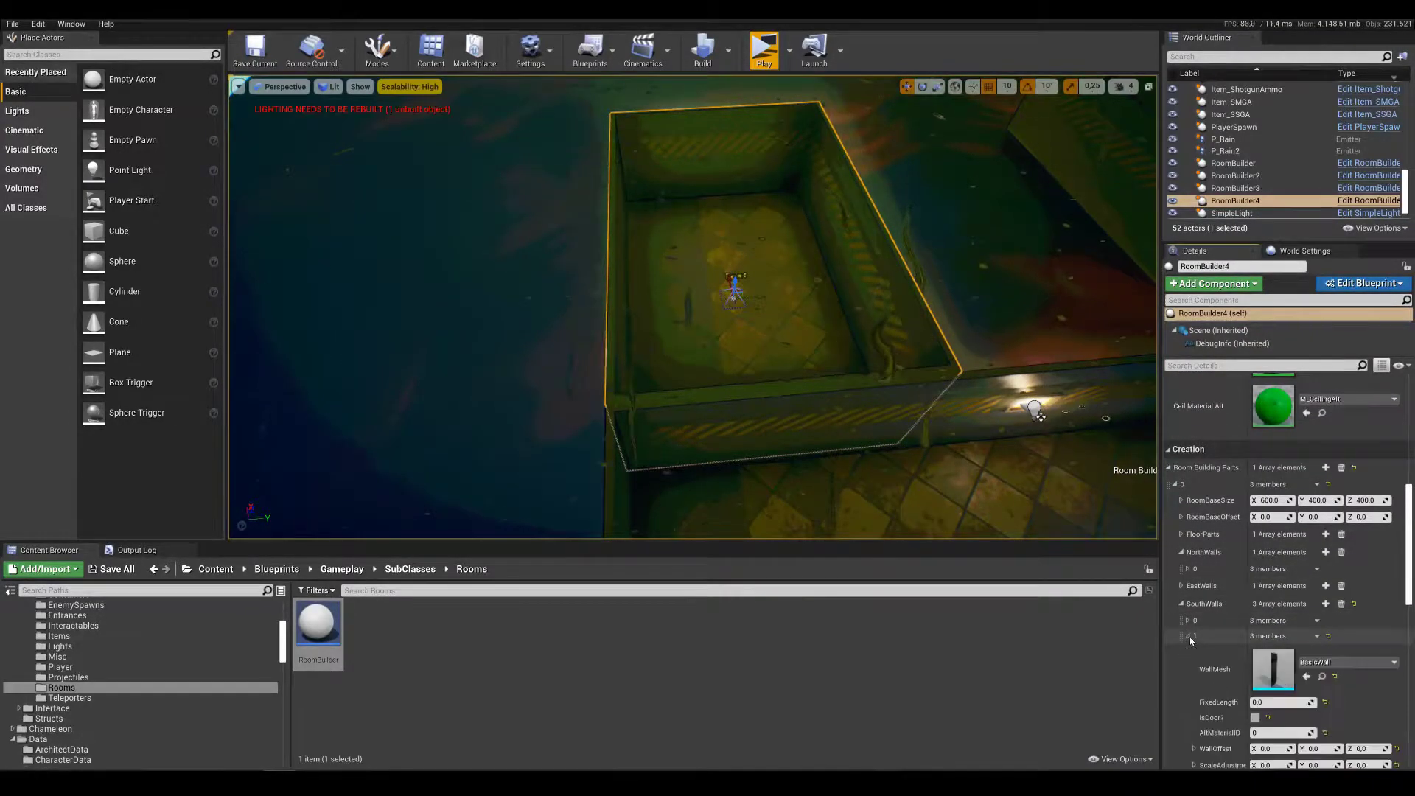
left_click(1255, 718)
Add two more NorthWalls elements to the main room's RoomBuilder
left_click(809, 502)
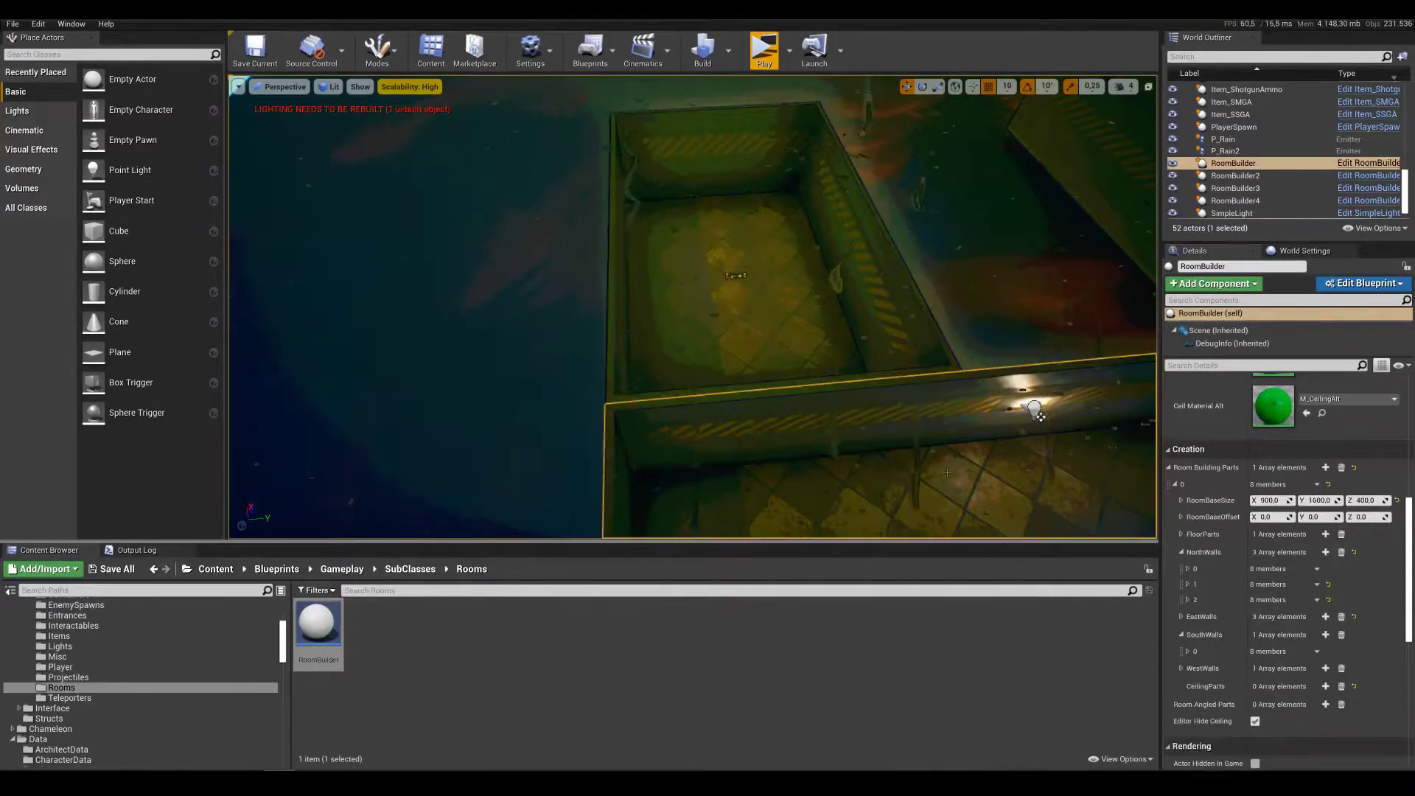
key("w")
right_click_drag(809, 502, 737, 471)
key("s")
right_click_drag(947, 294, 951, 309)
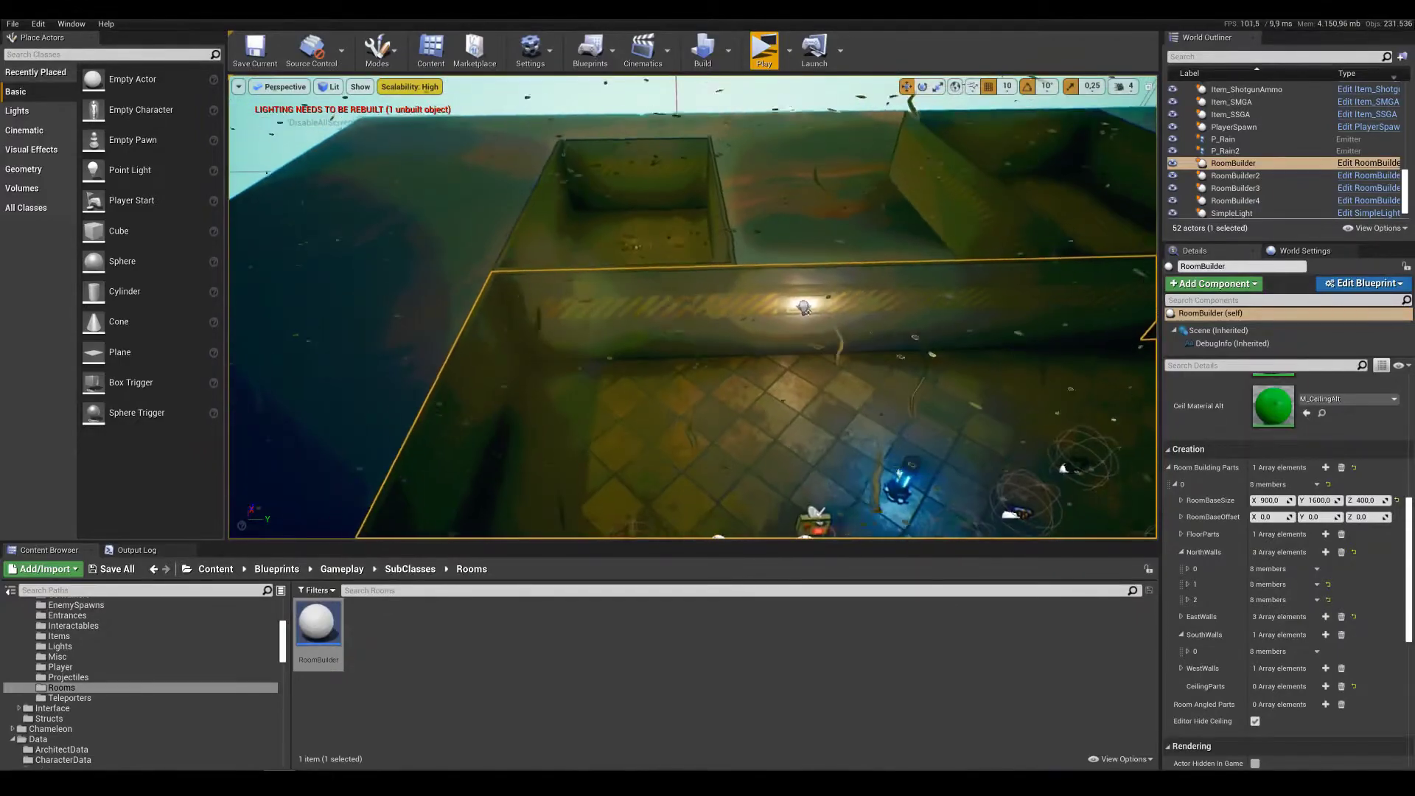
left_click(1325, 552)
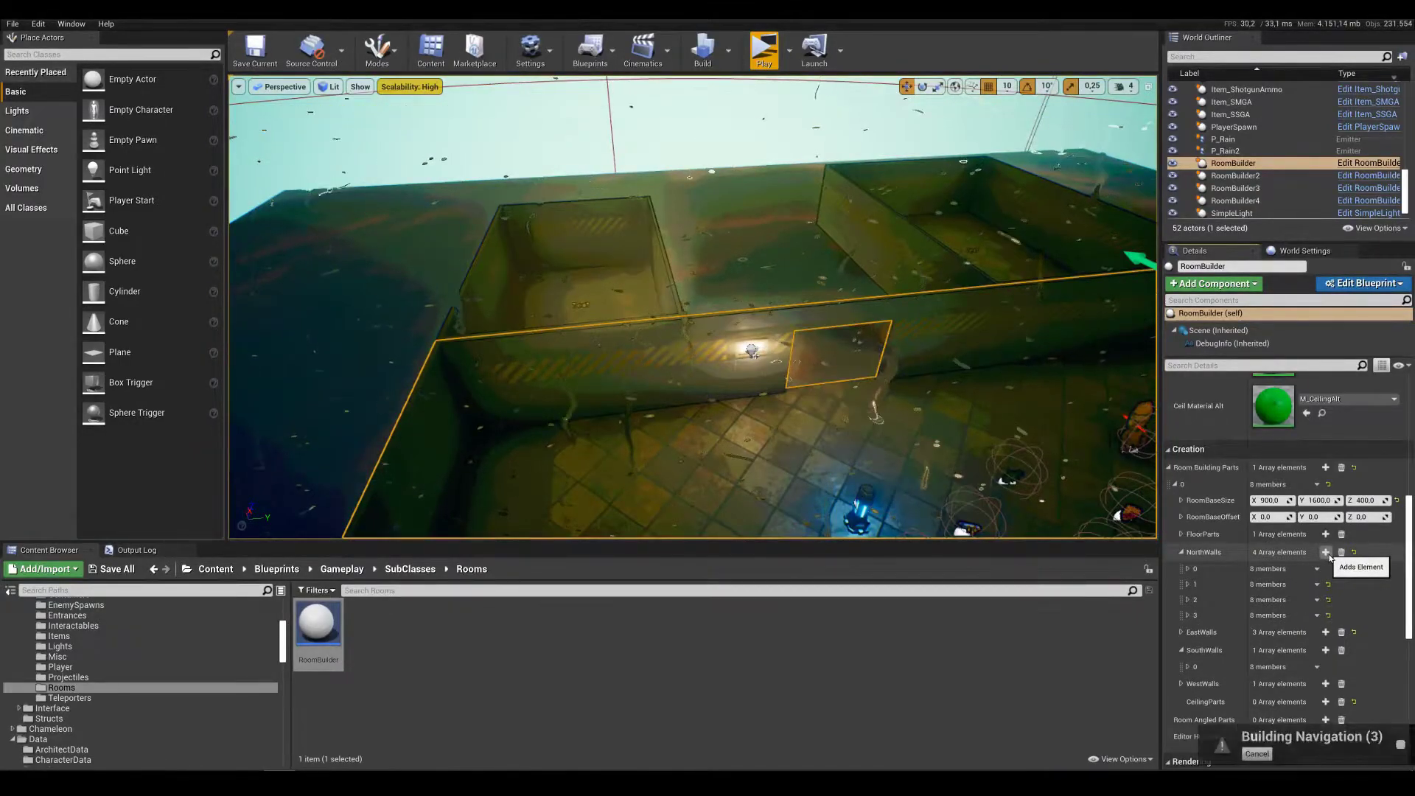
left_click(1325, 552)
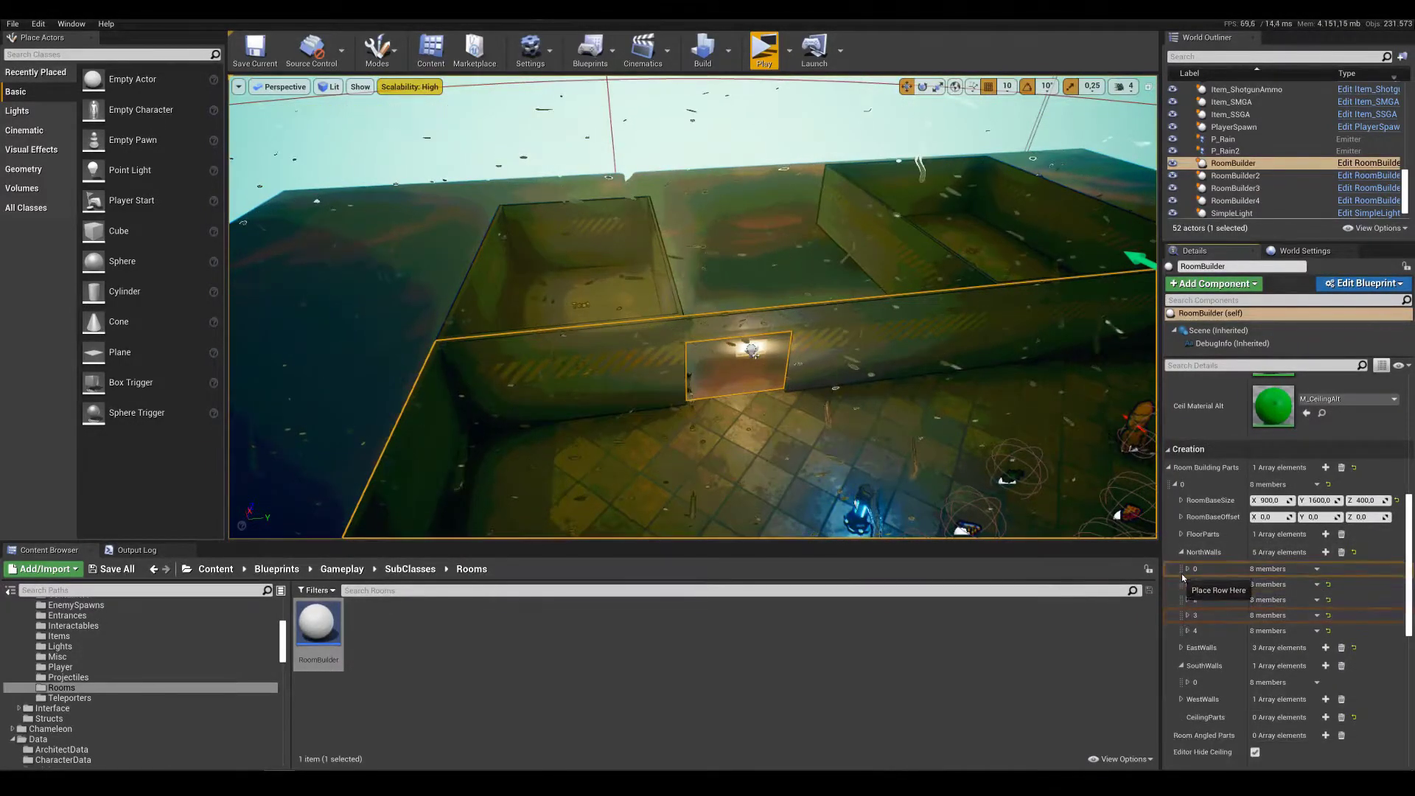
Move the new NorthWalls elements ahead of the existing door element and mark element 1 as a door
left_click_drag(1182, 633, 1185, 588)
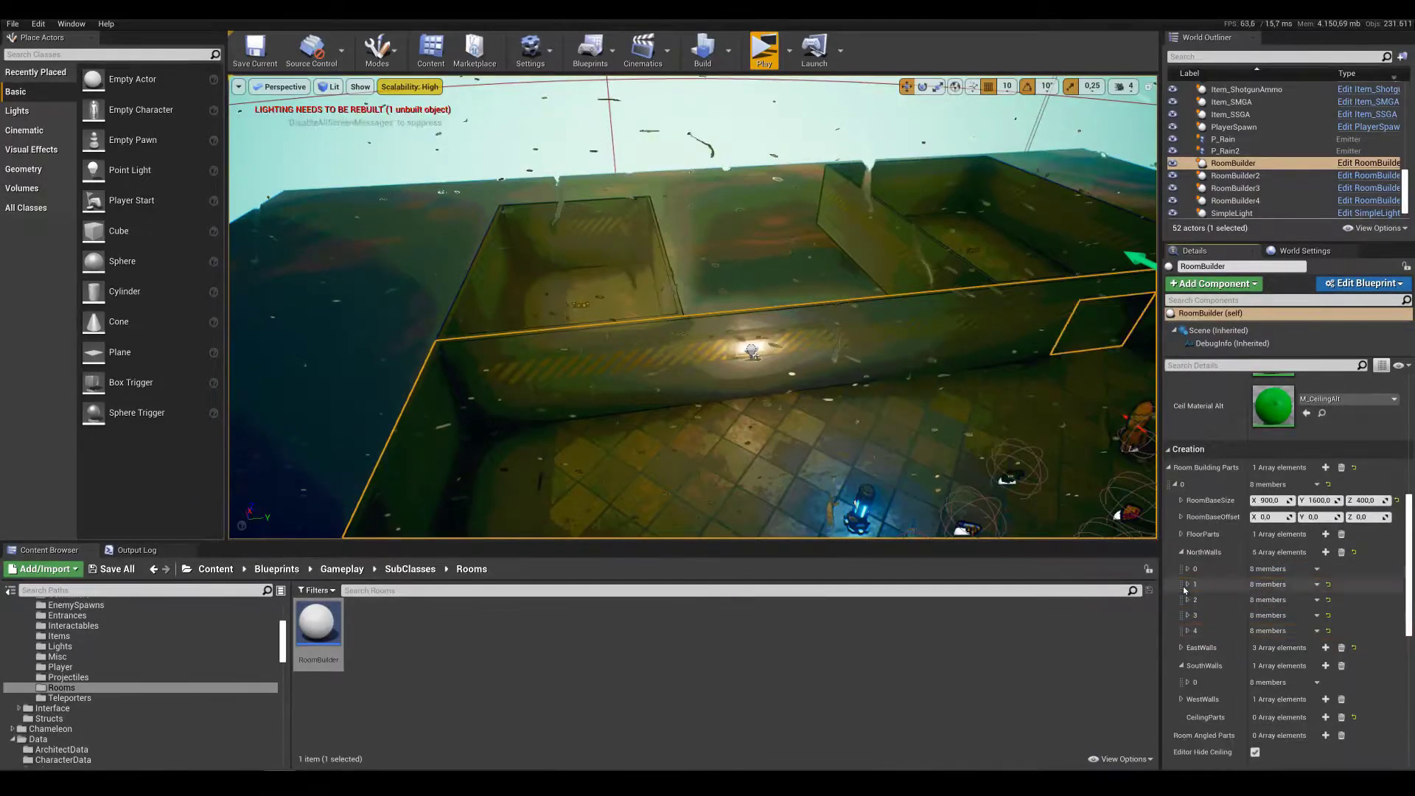
left_click(1188, 585)
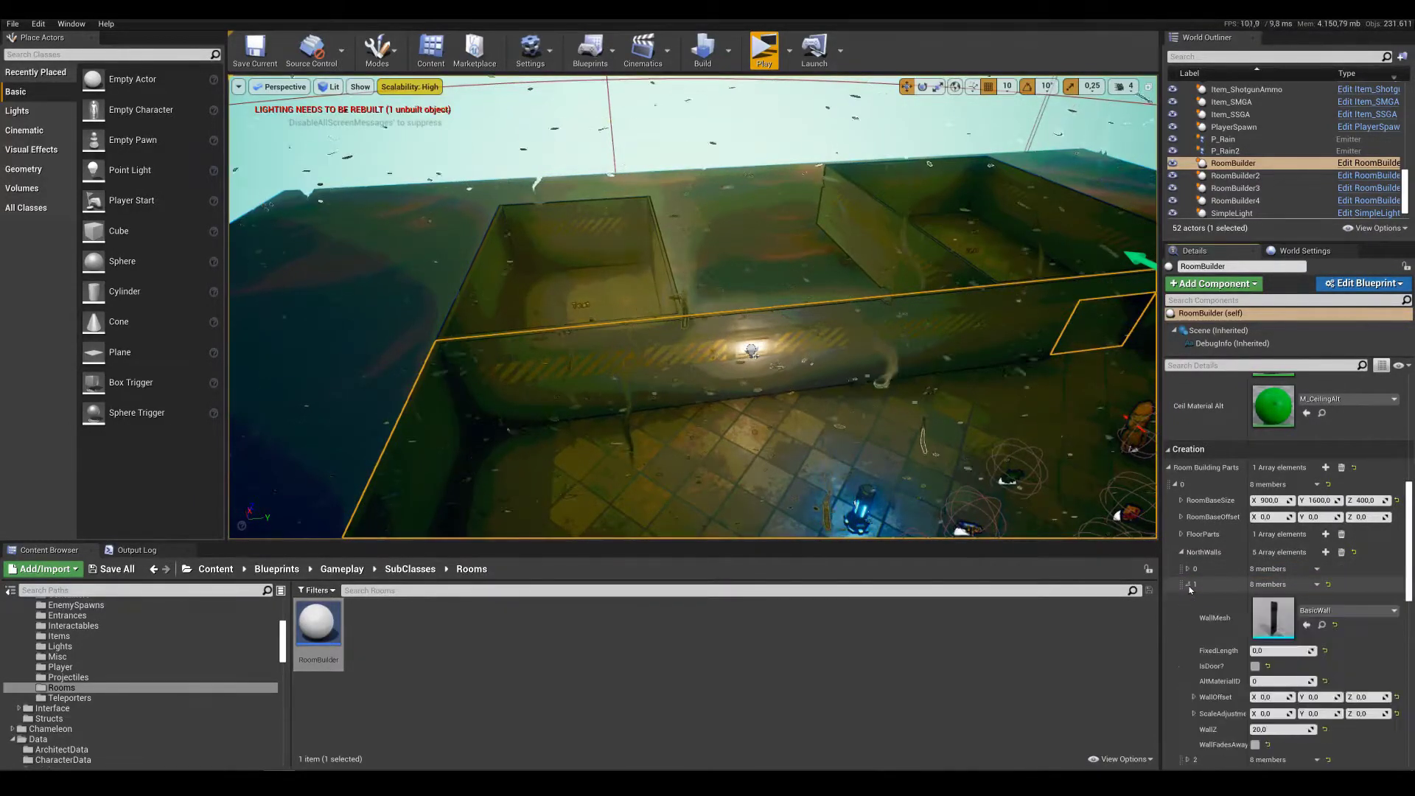
mouse_move(693, 307)
right_mouse_down()
mouse_move(708, 303)
mouse_move(693, 324)
mouse_move(693, 306)
right_mouse_up()
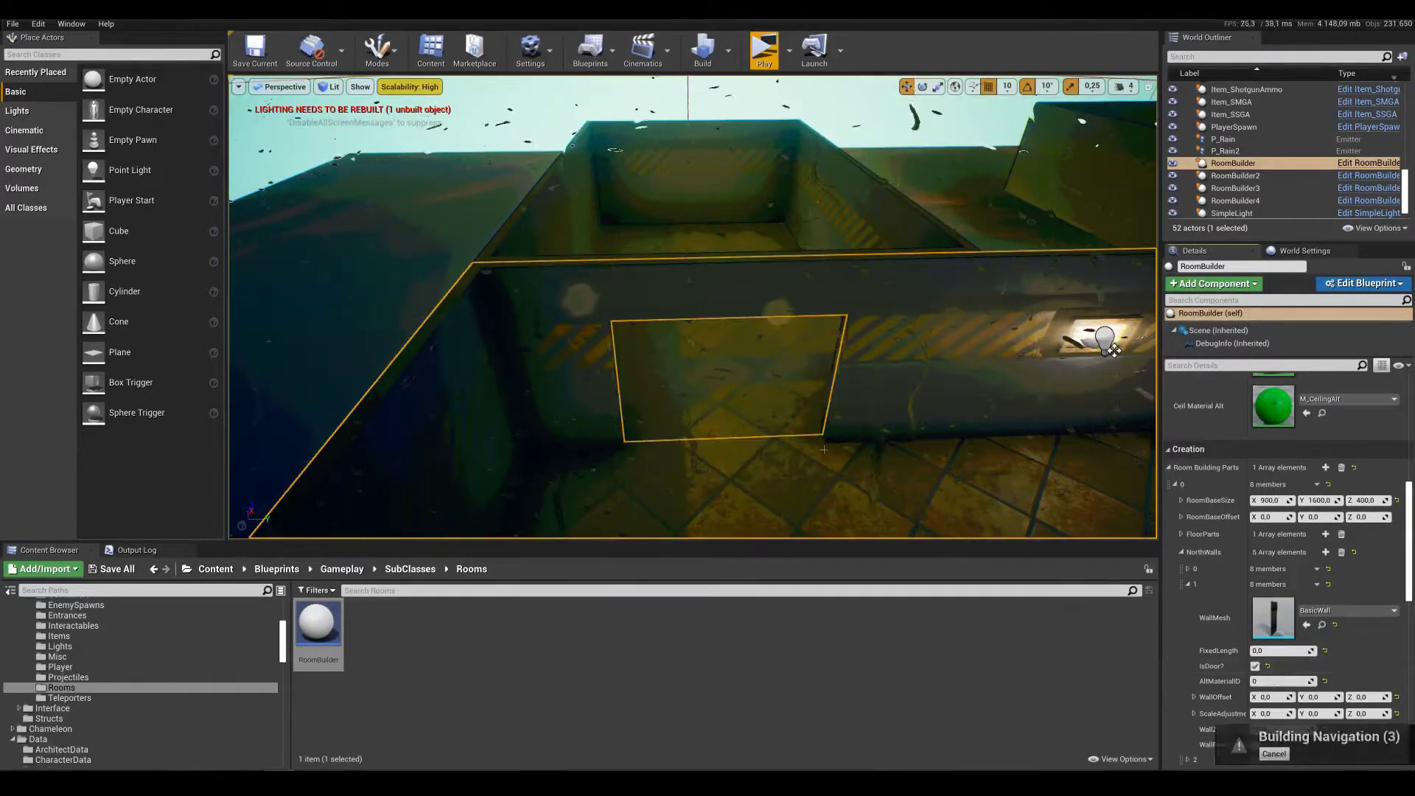
right_click_drag(884, 369, 796, 420)
Place an InteractableDoorNormal in the main room's northwest doorway, rotated -90° at X 710, Y -1700, Z 20
right_click_drag(693, 306, 693, 306)
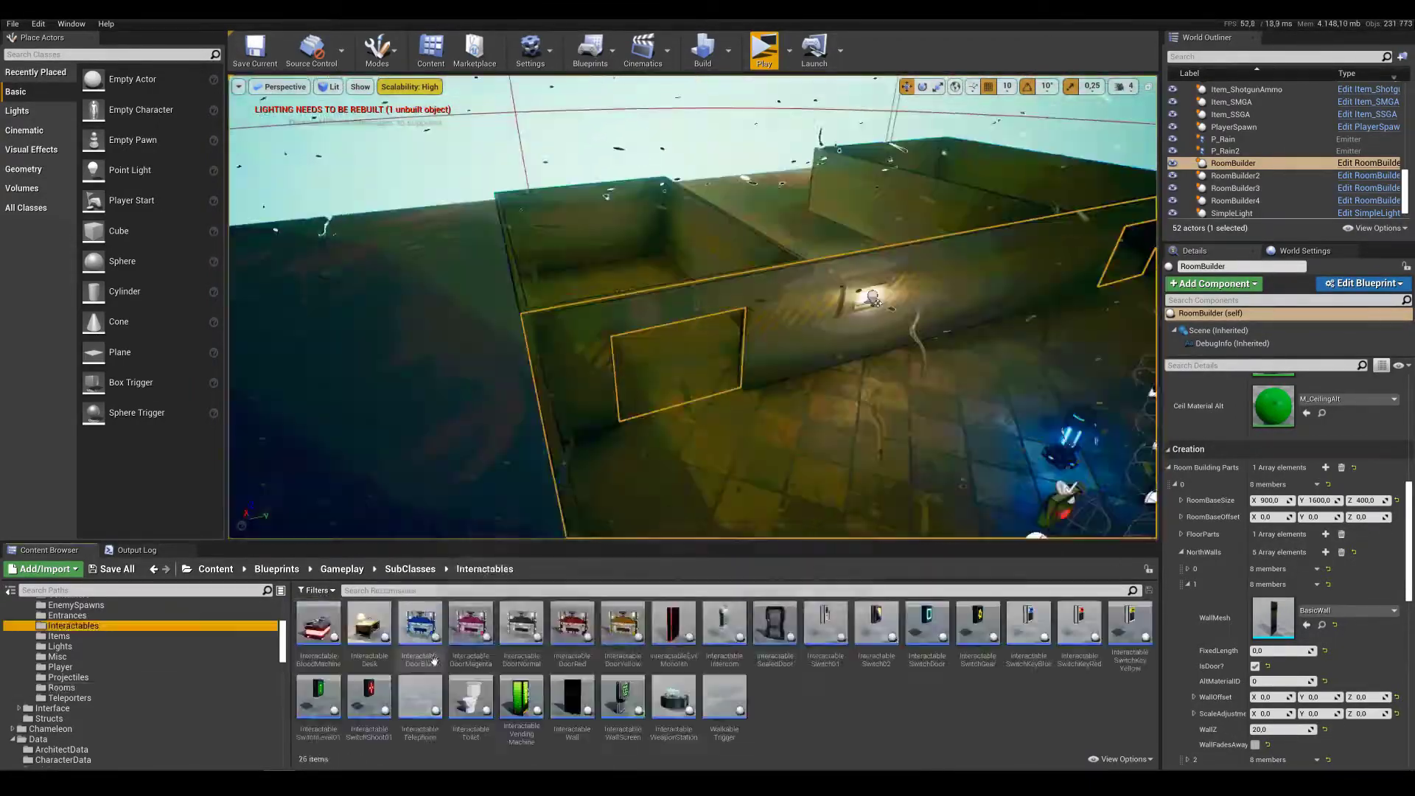
mouse_move(774, 477)
right_mouse_down()
mouse_move(774, 442)
mouse_move(774, 477)
right_mouse_up()
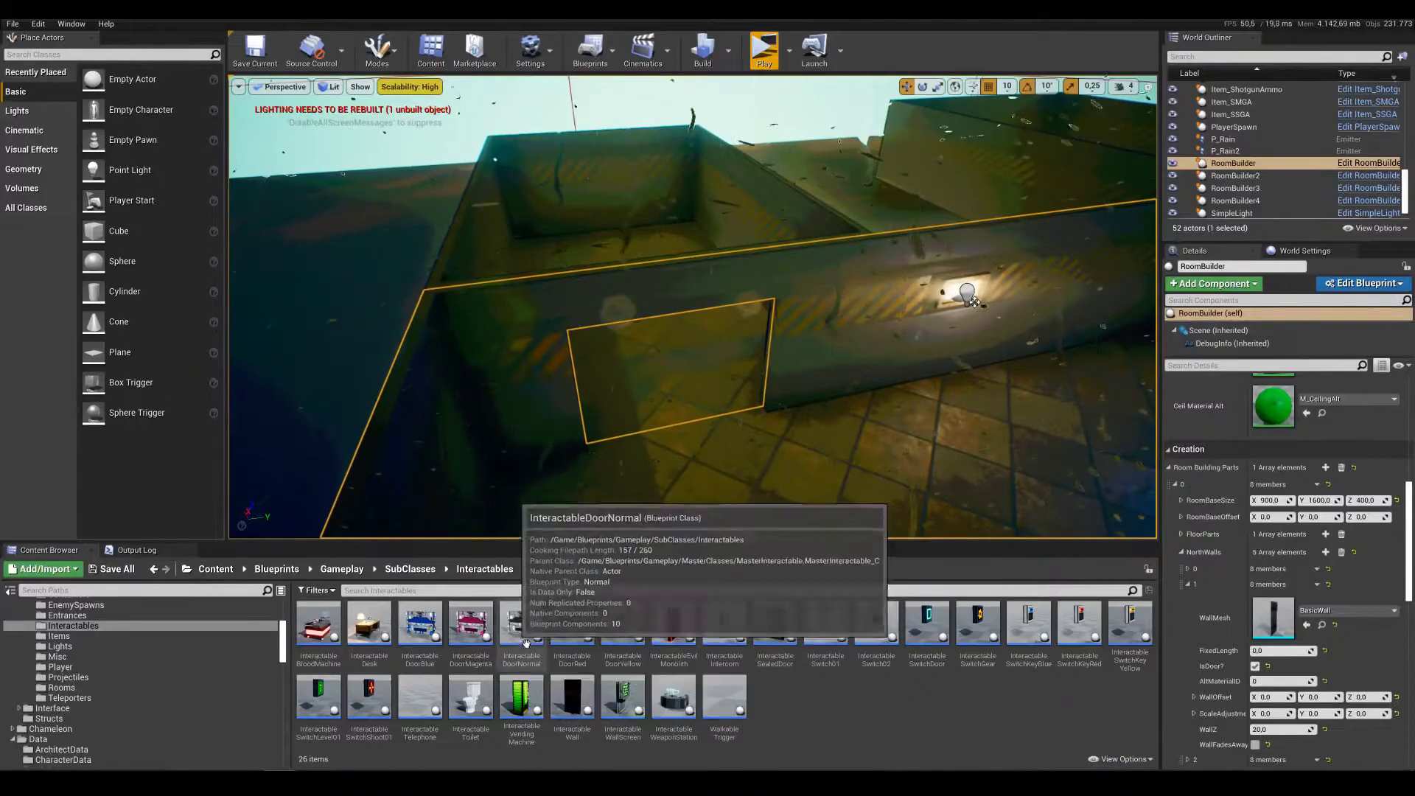
left_click_drag(521, 625, 695, 463)
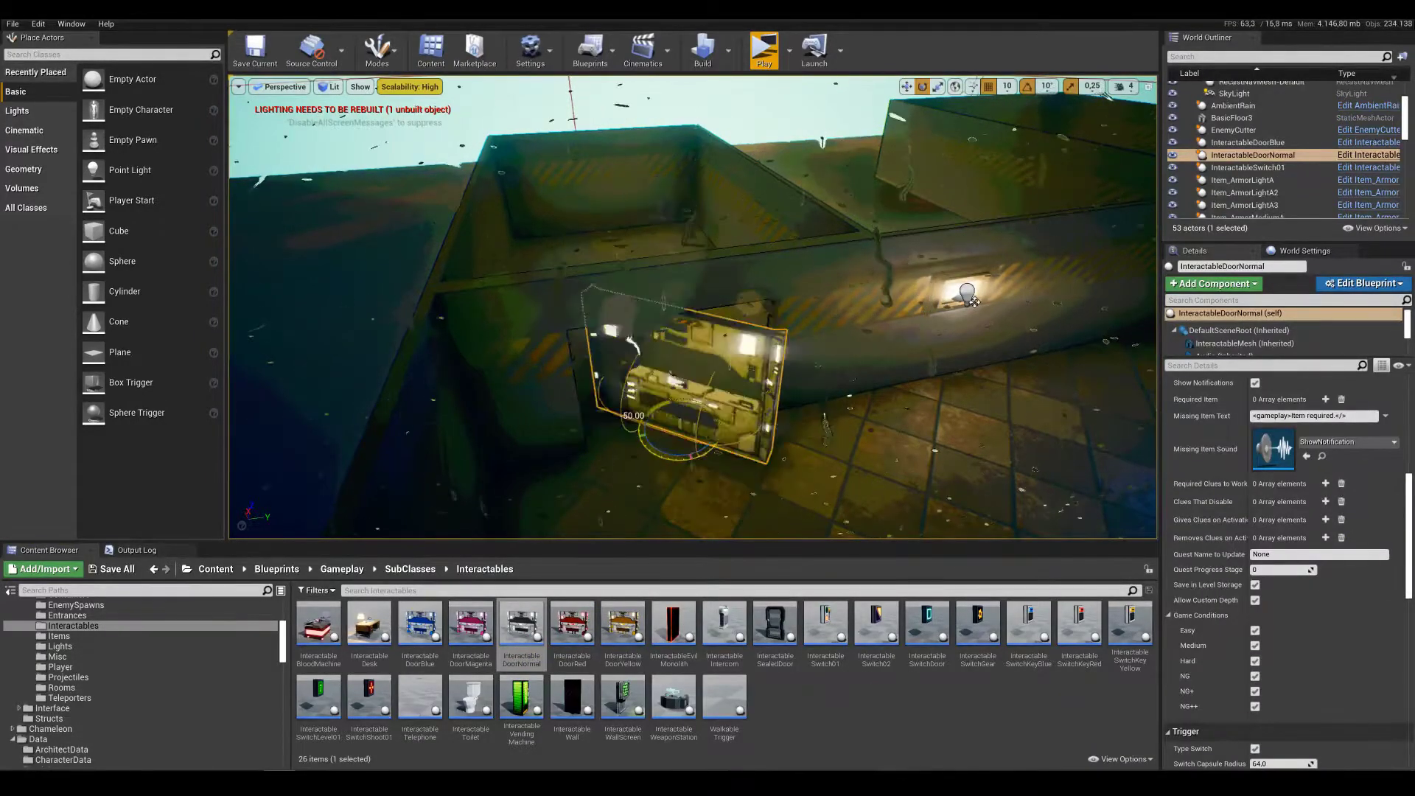
left_click_drag(975, 301, 1032, 295)
mouse_move(686, 469)
right_mouse_down()
mouse_move(648, 472)
mouse_move(686, 469)
right_mouse_up()
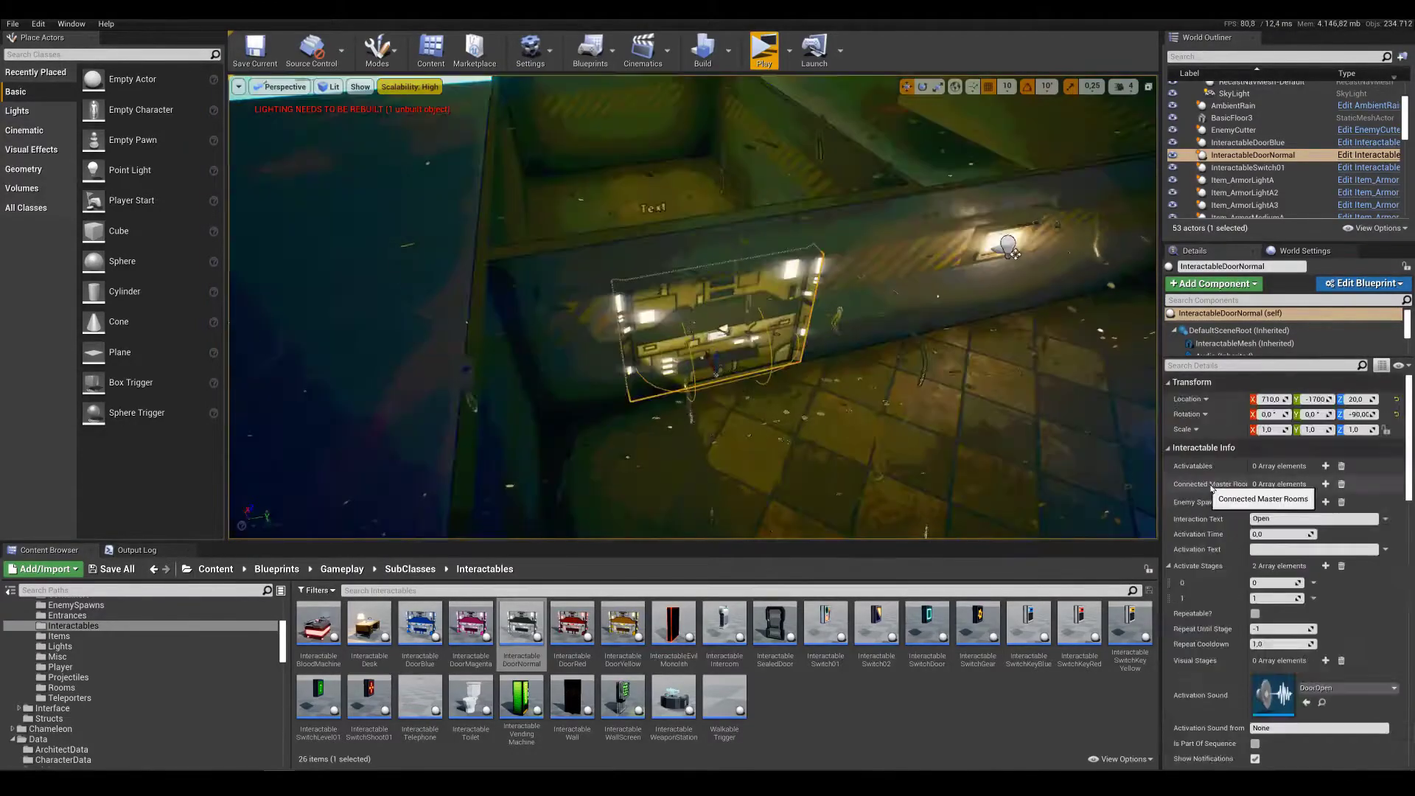
Add two Connected Master Rooms to the InteractableDoorNormal and assign RoomBuilder and RoomBuilder4 to them
left_click(1326, 484)
left_click(1325, 484)
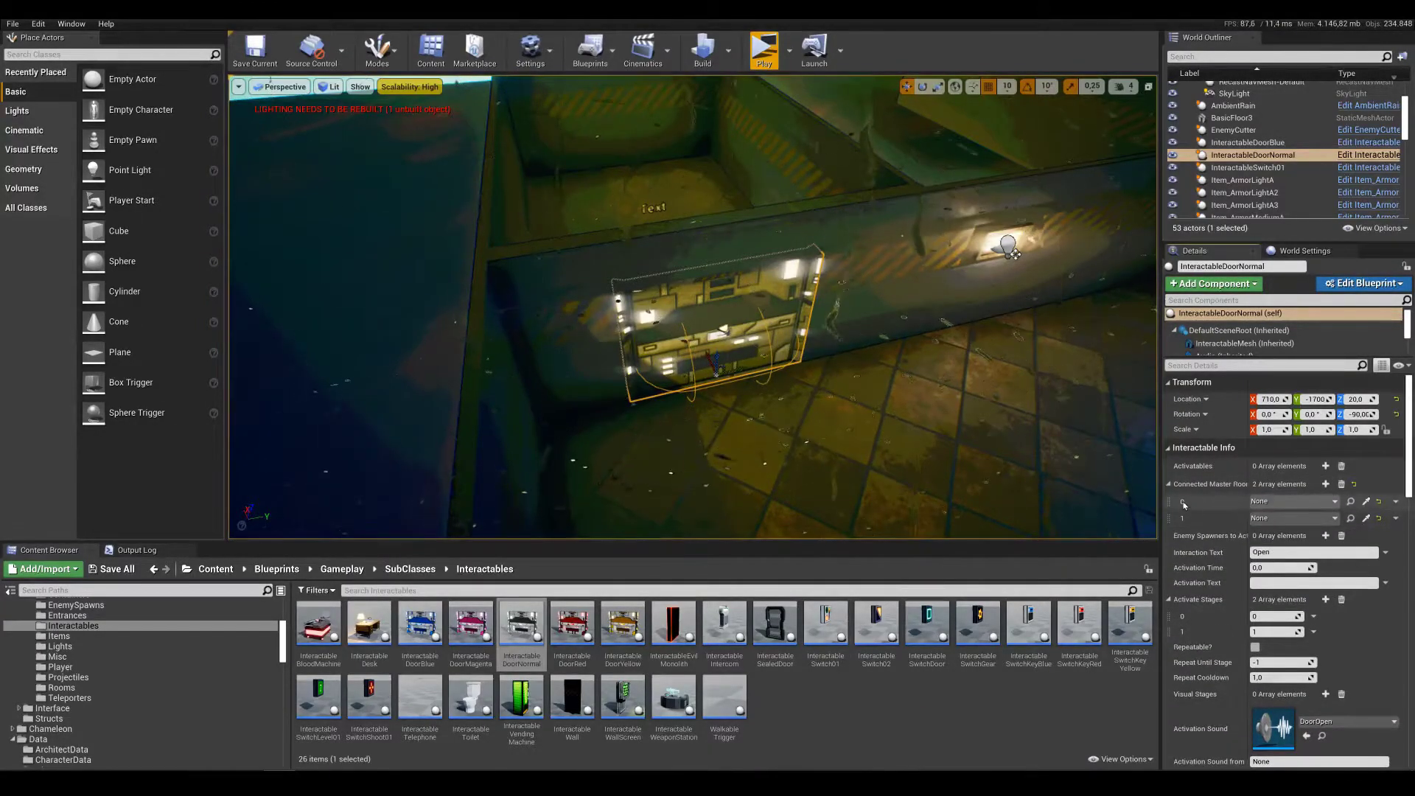
left_click(1369, 502)
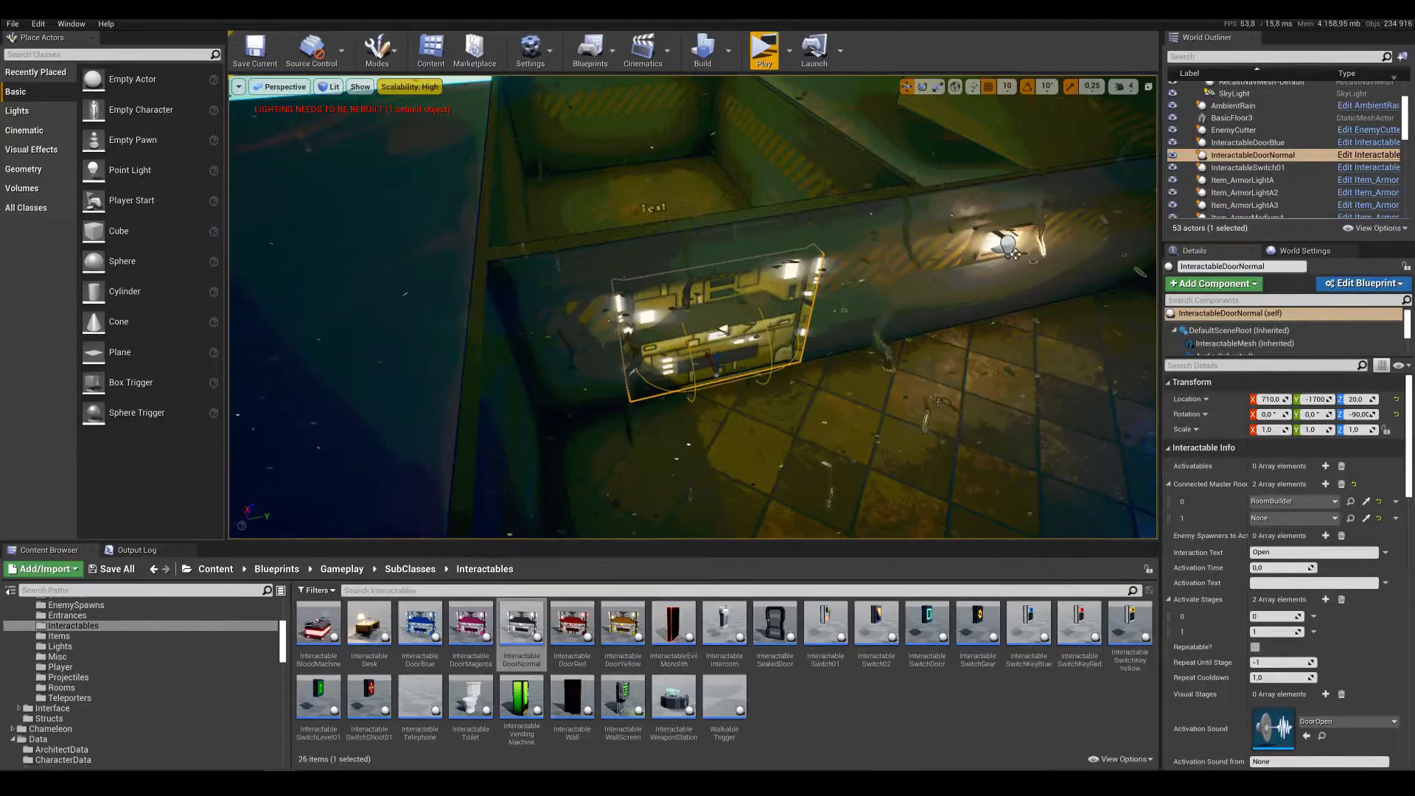
right_click_drag(937, 401, 1061, 446)
left_click(1366, 520)
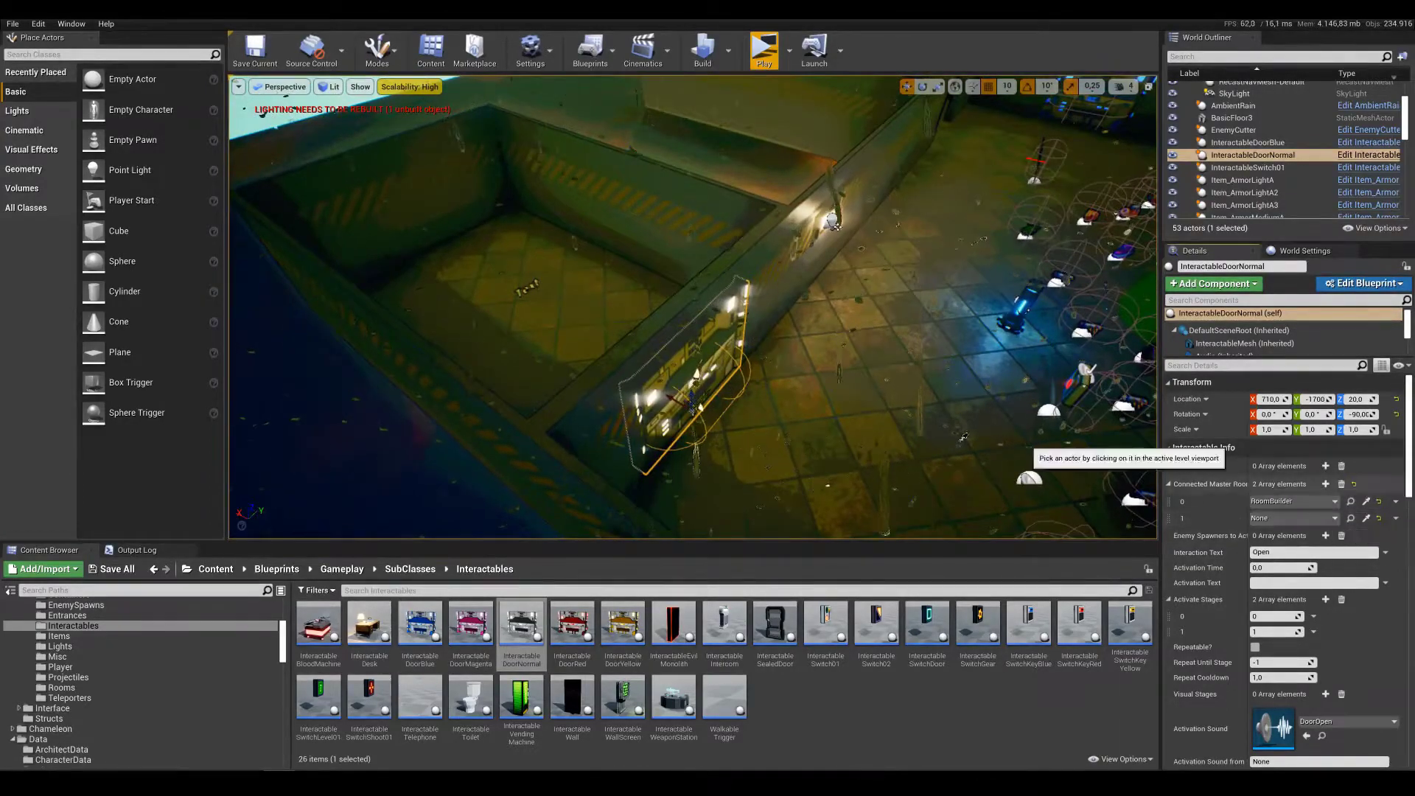
mouse_move(797, 402)
right_mouse_down()
mouse_move(766, 394)
mouse_move(756, 372)
mouse_move(798, 402)
right_mouse_up()
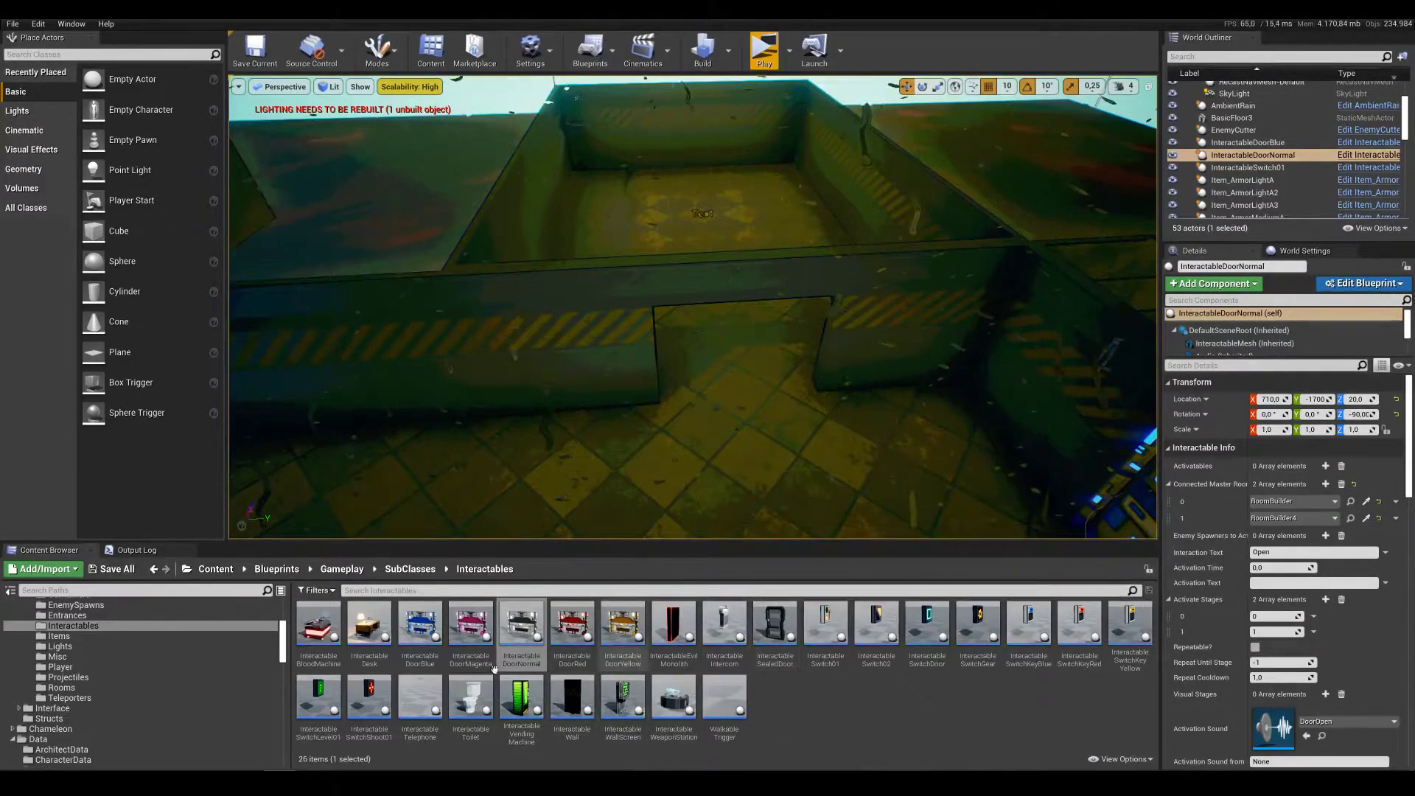
Place an ActivatableDoor01 in the north wall's eastern doorway, rotated -90° at X 710, Y 500, Z 20
scroll(137, 617, "up", 2)
left_click(136, 612)
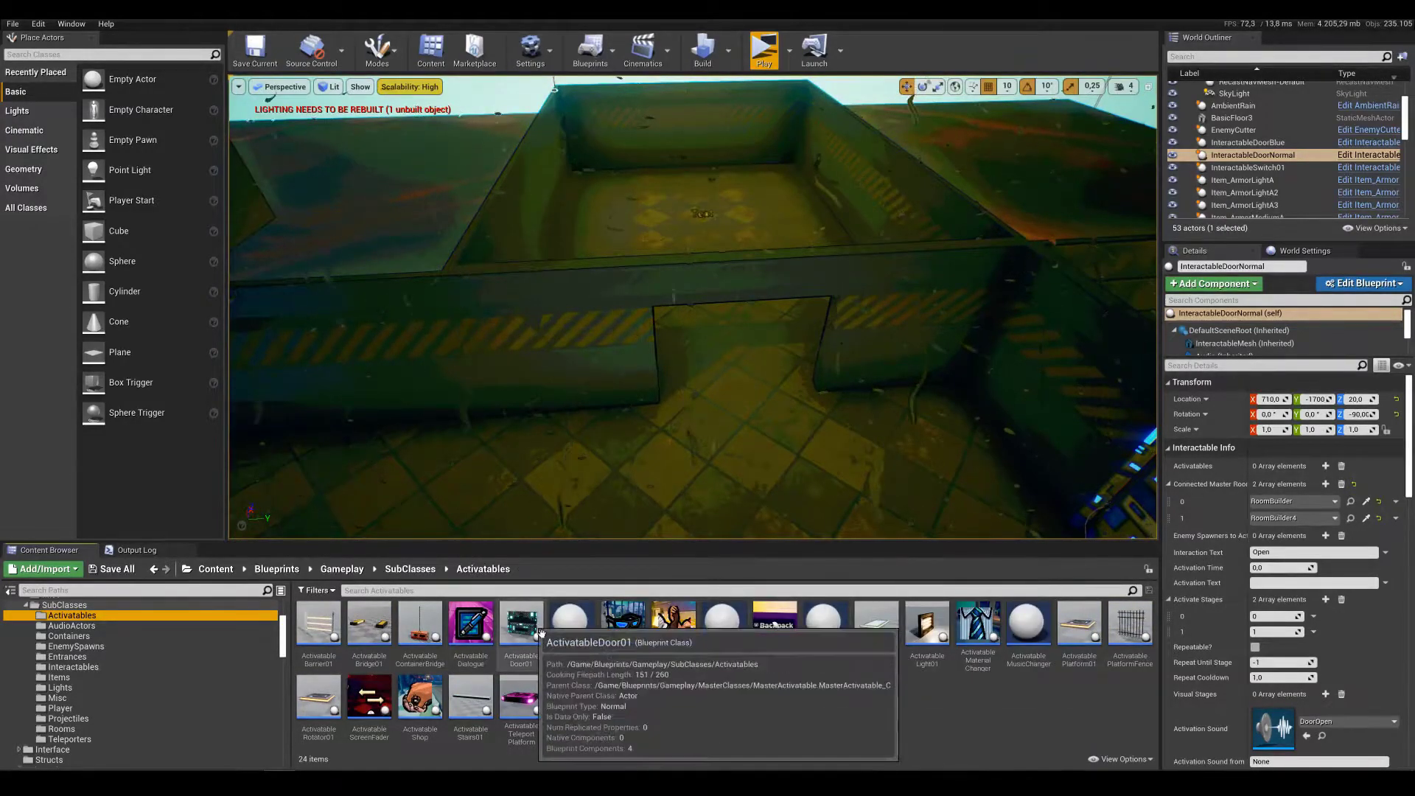
left_click_drag(521, 625, 737, 456)
left_click_drag(736, 396, 737, 402)
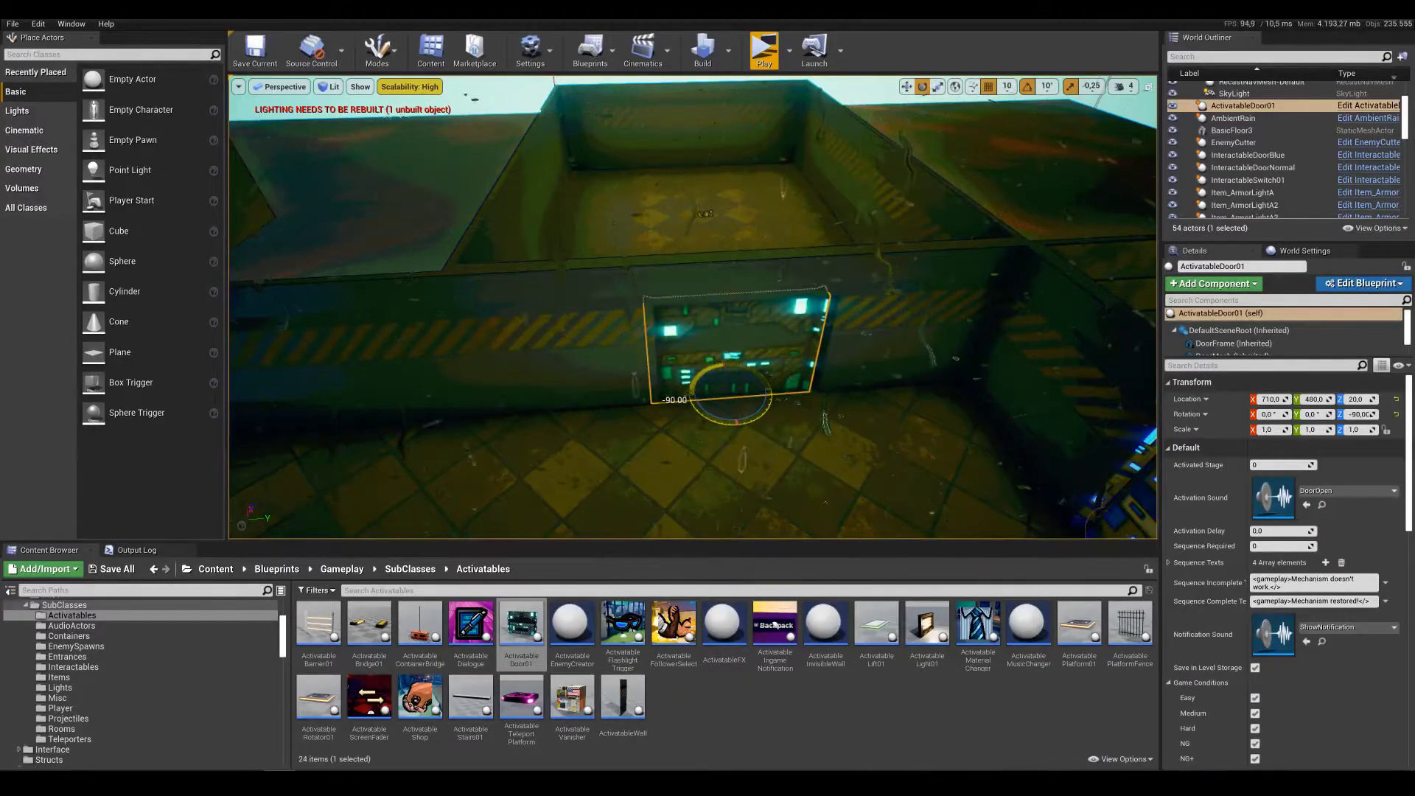
right_click_drag(784, 374, 744, 457)
key("w")
key("w")
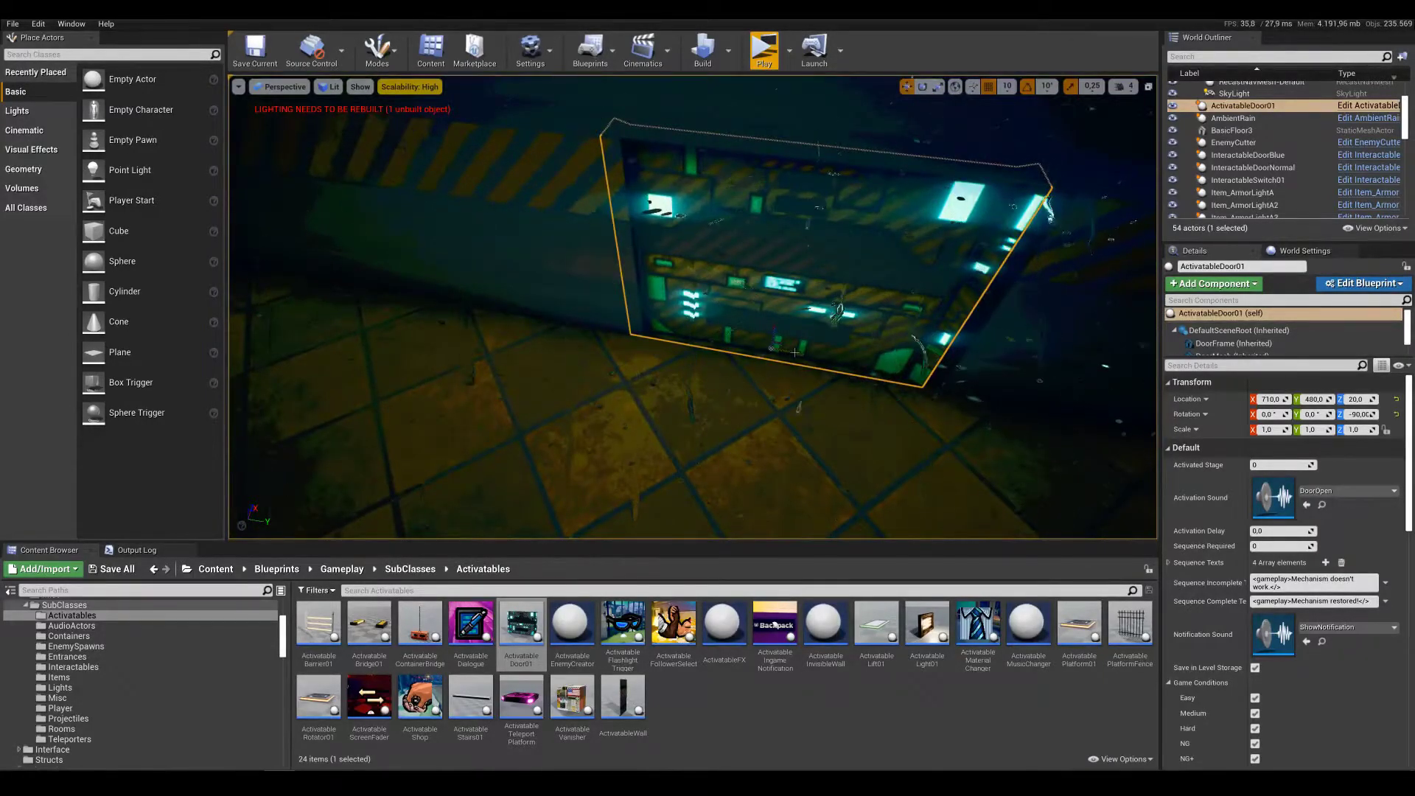
right_click_drag(794, 352, 789, 310)
Change the ActivatableDoor01's Door Light to pinkish red and its Door Material to M_DoorFrame1black
scroll(1343, 586, "down", 4)
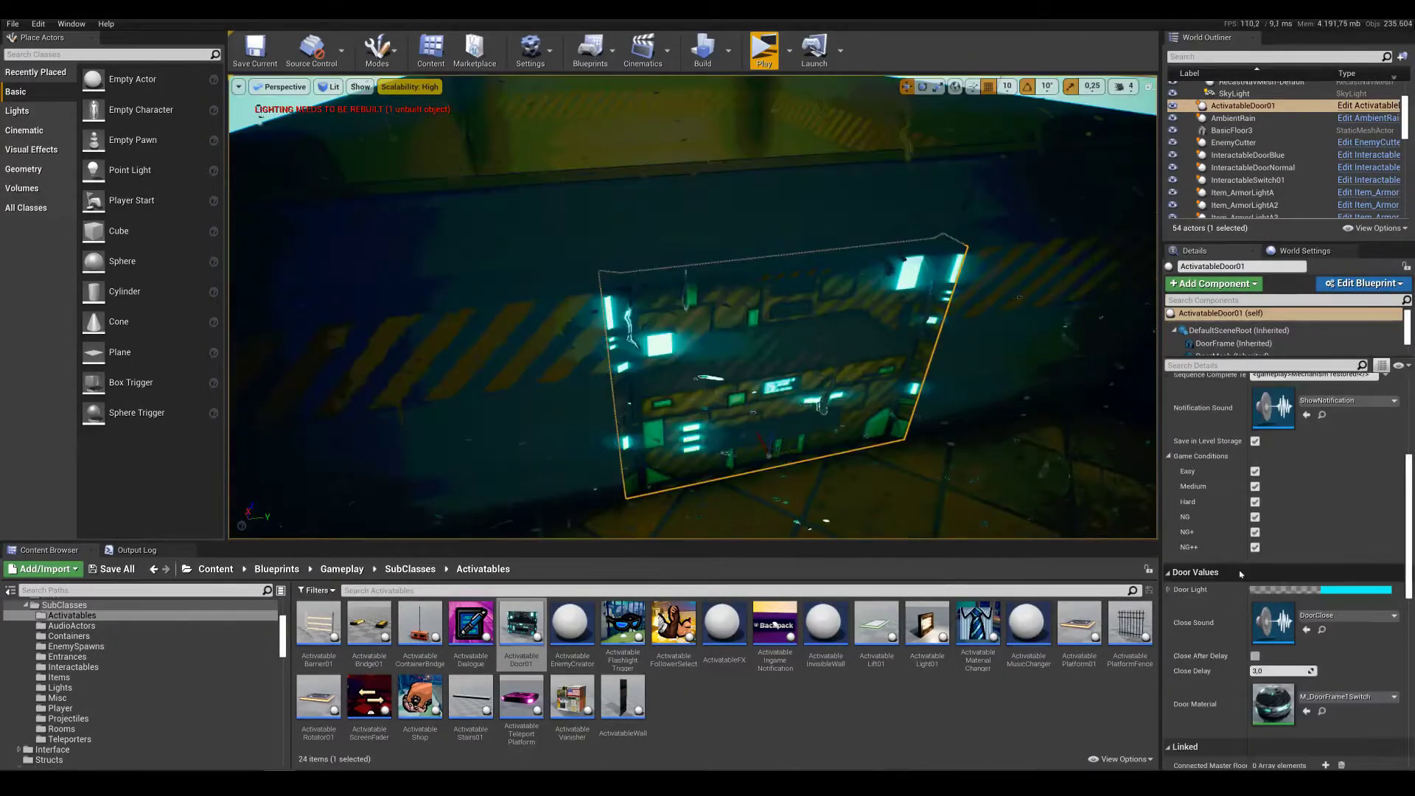
left_click(1346, 591)
mouse_move(1199, 534)
left_mouse_down()
mouse_move(1174, 502)
mouse_move(1203, 544)
left_mouse_up()
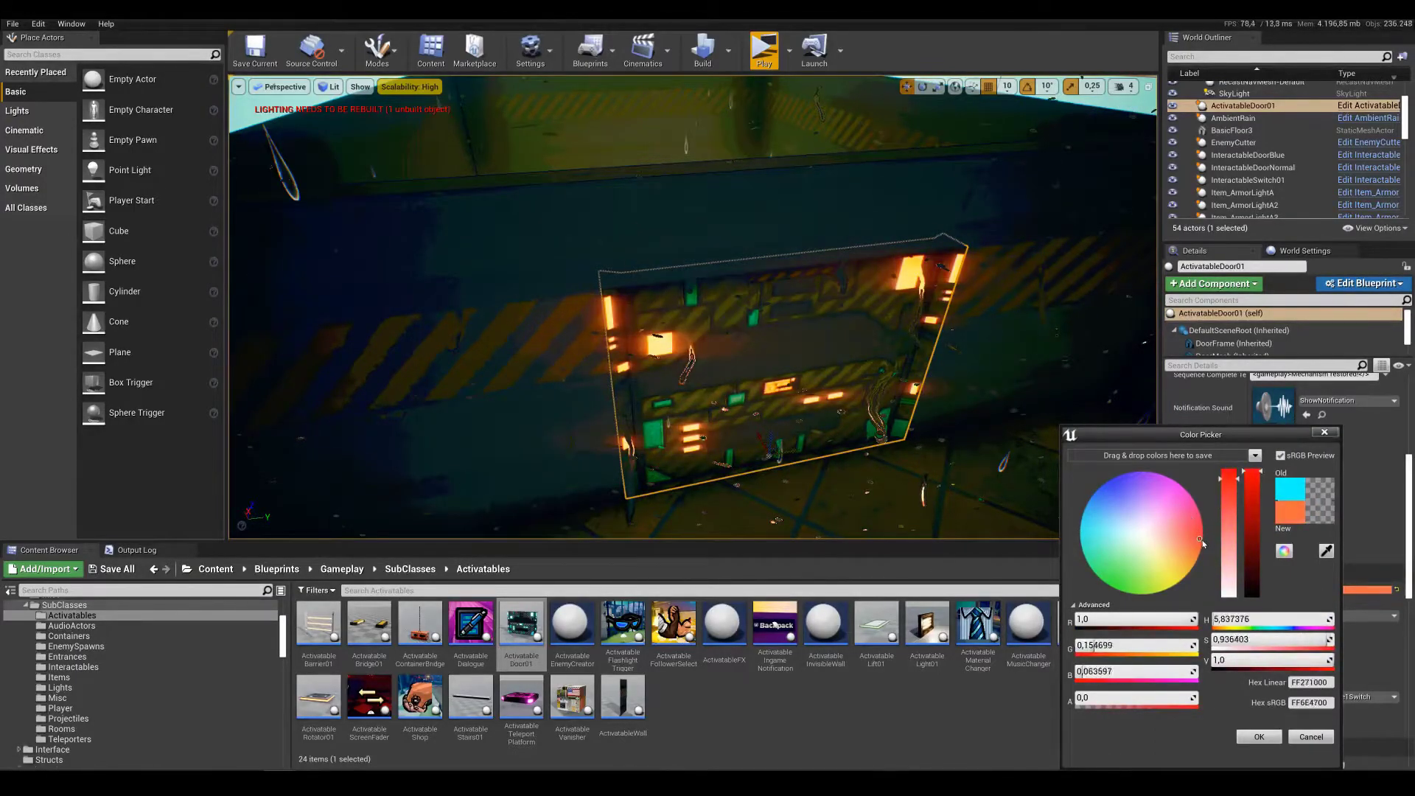
left_click_drag(1203, 544, 1203, 528)
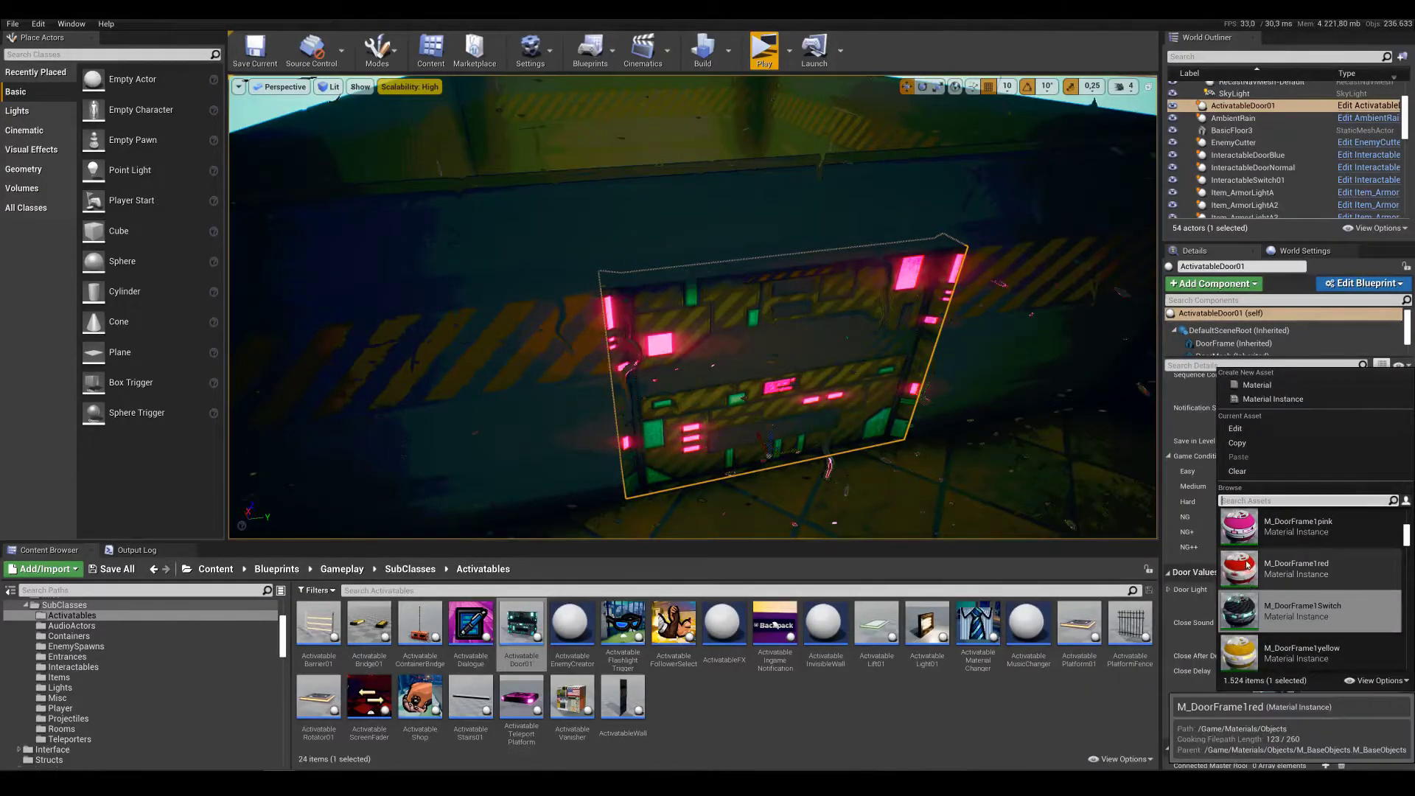
left_click(1296, 531)
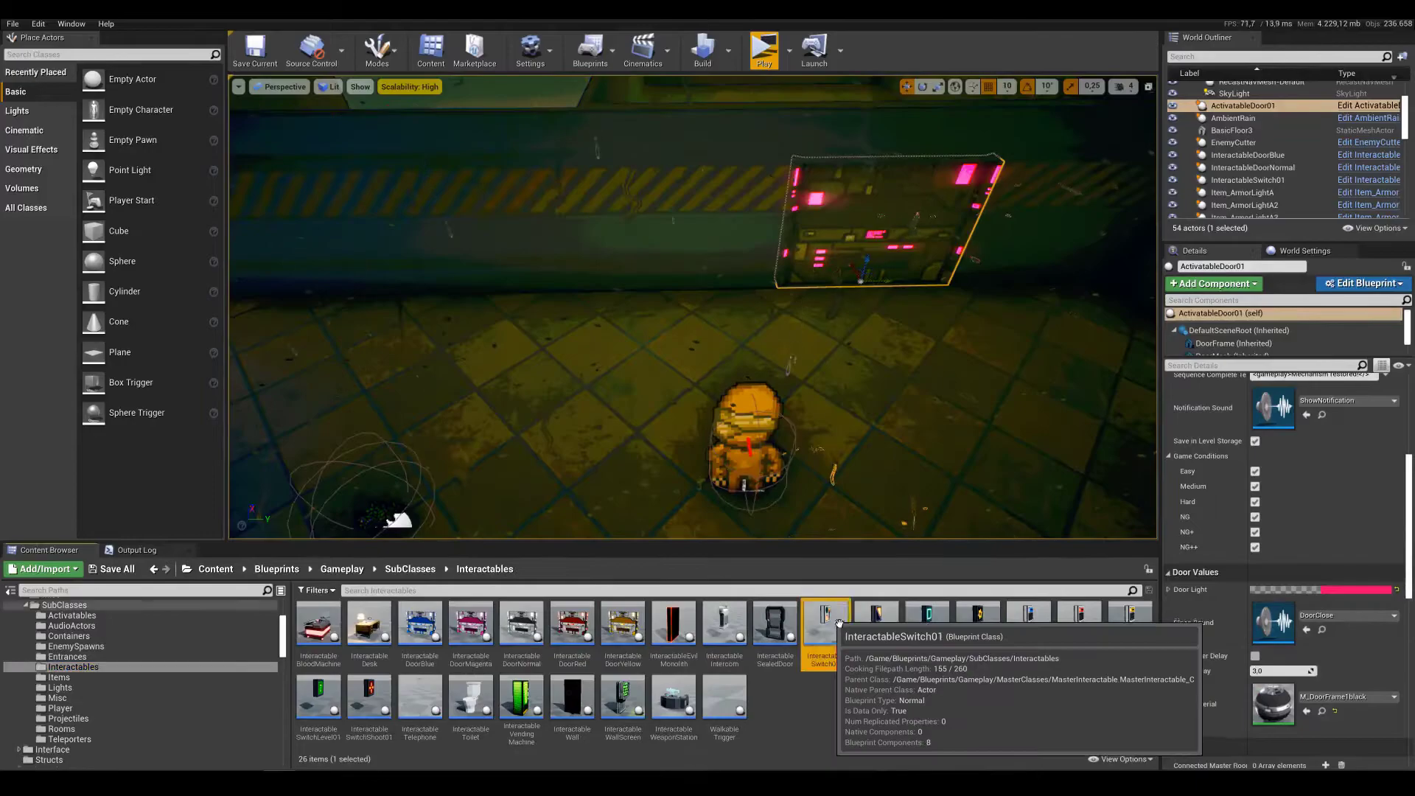
Place an InteractableSwitch01 beside the pink-lit door at X 680, Y 150, Z 20 and add that door to its Activatables
left_click_drag(825, 625, 723, 326)
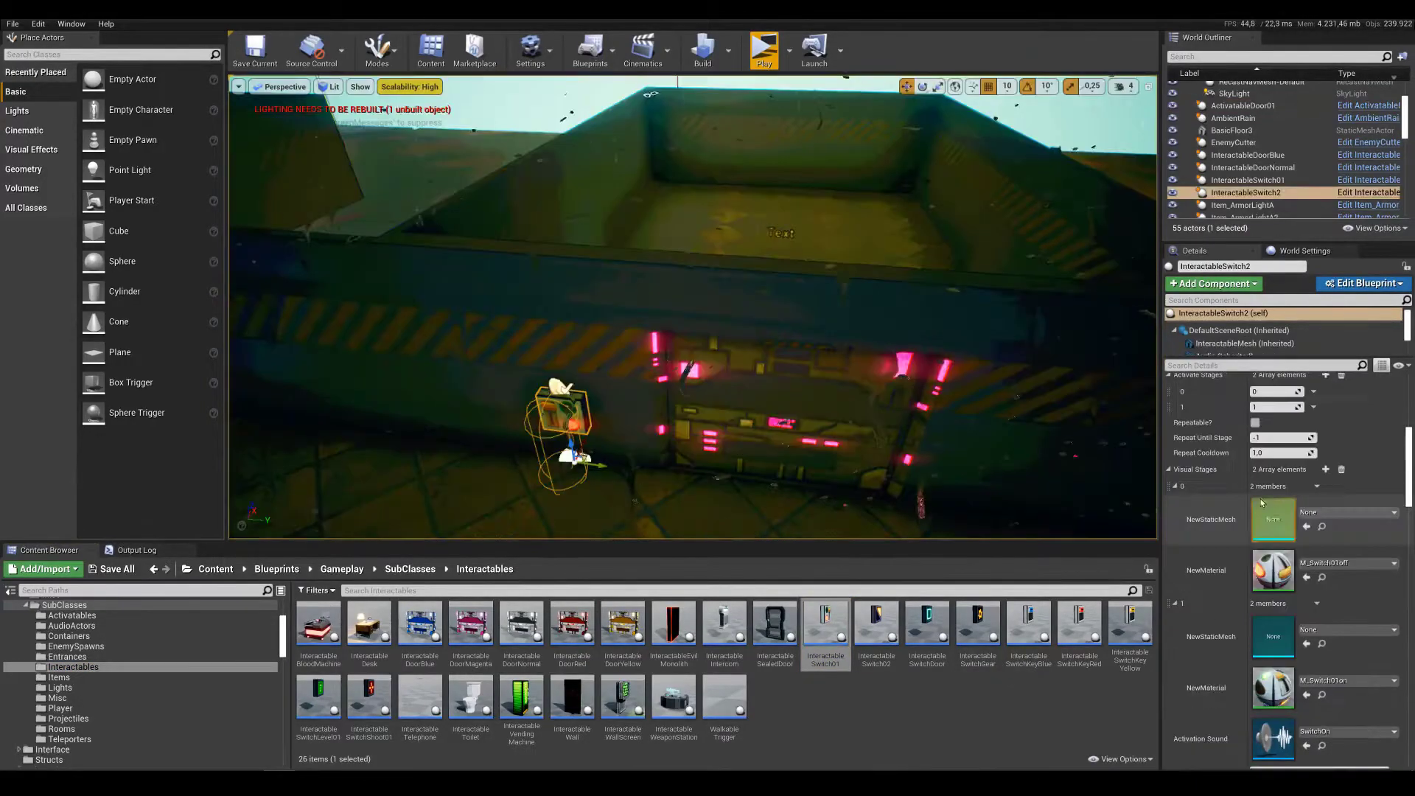
scroll(1283, 516, "up", 5)
right_click_drag(885, 324, 832, 302)
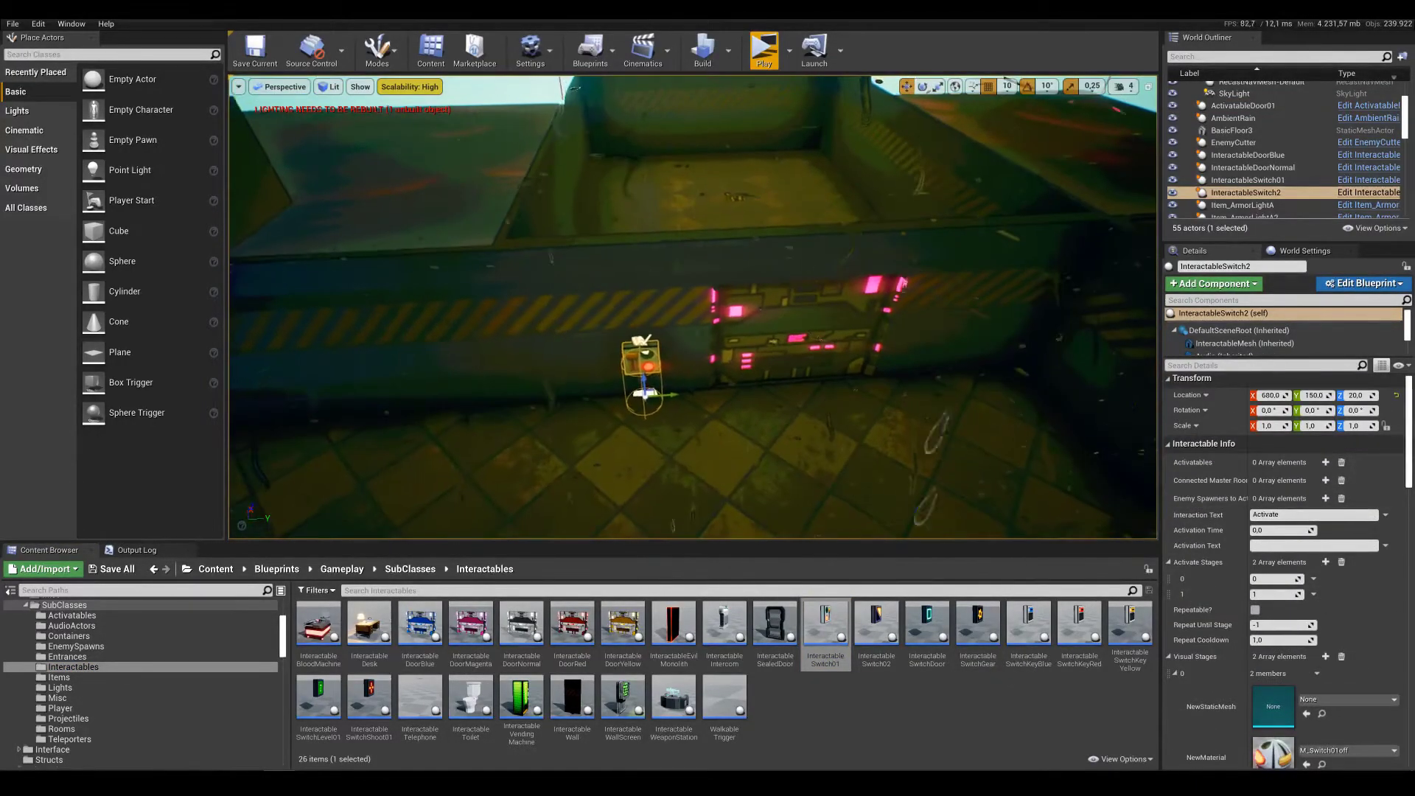
mouse_move(890, 452)
right_mouse_down()
mouse_move(708, 434)
mouse_move(890, 452)
right_mouse_up()
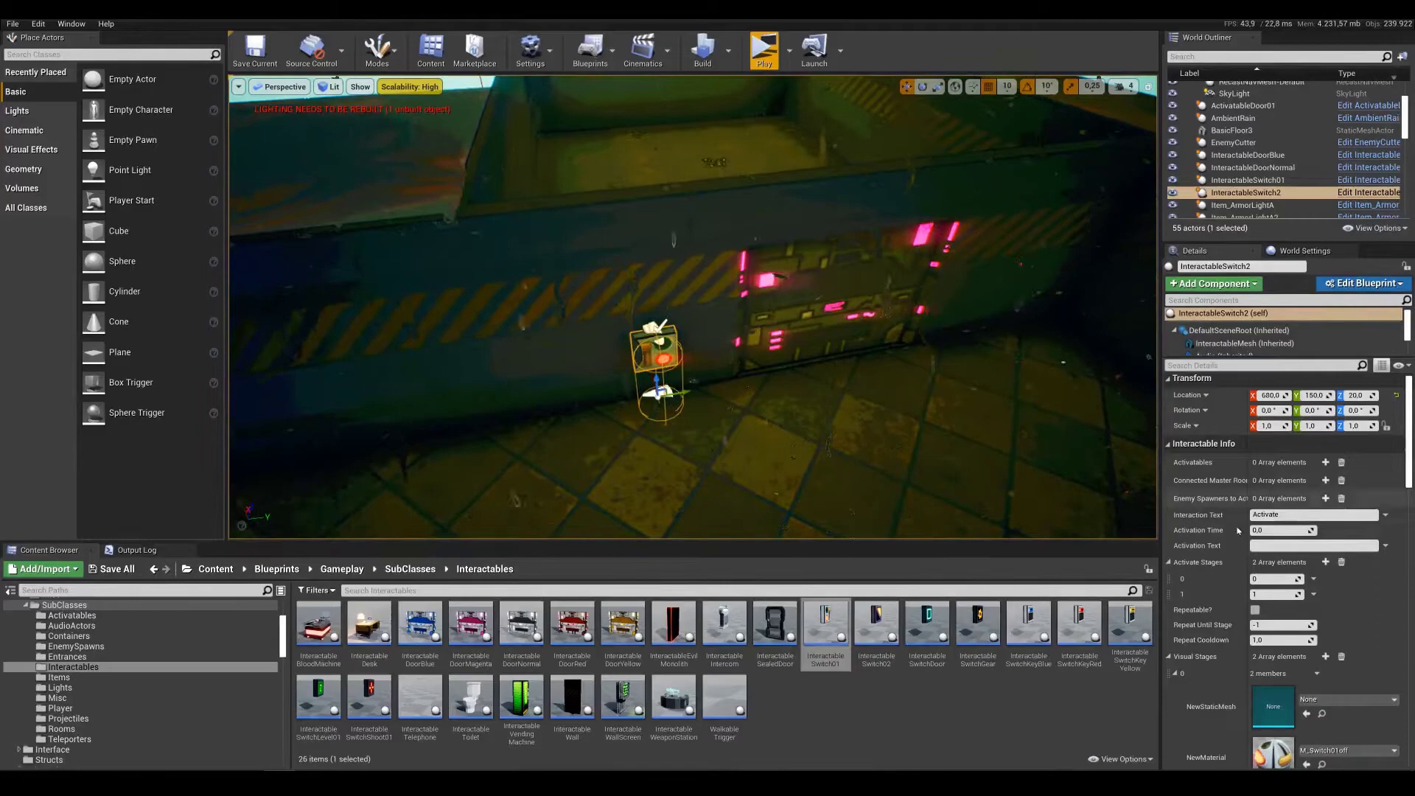
left_click(1326, 463)
left_click(873, 317)
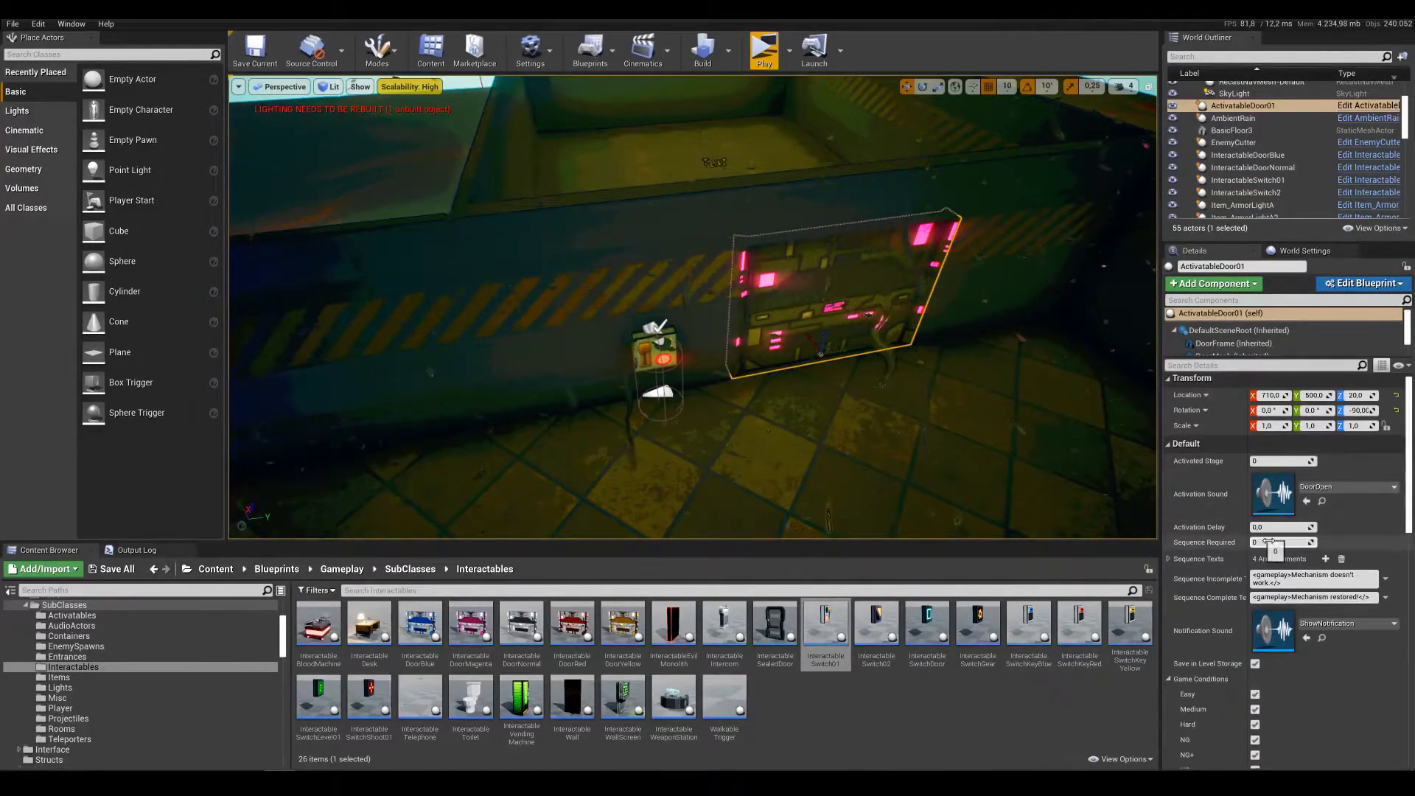
Add two Connected Master Rooms to the ActivatableDoor01 and assign RoomBuilder to the first one
scroll(1270, 542, "down", 8)
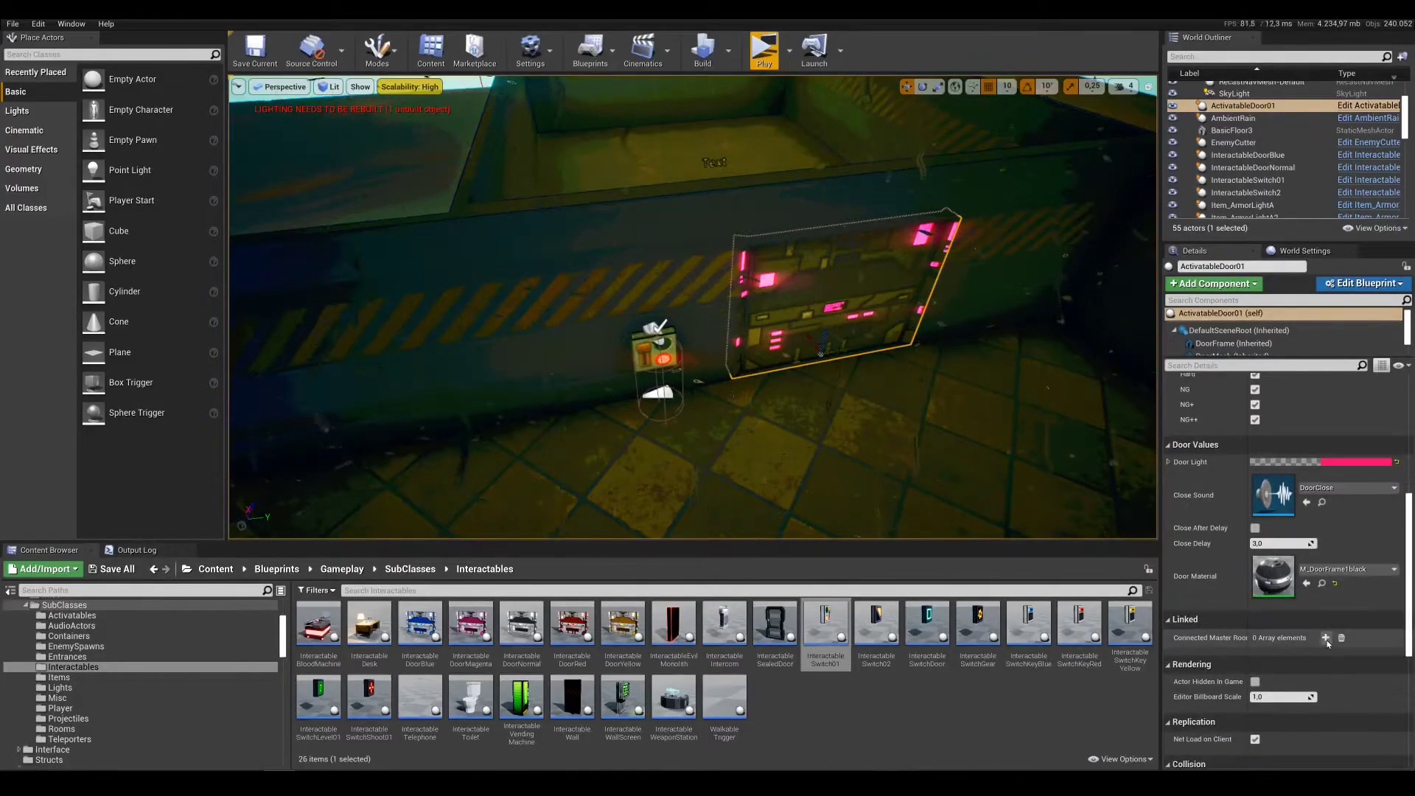
left_click(1327, 641)
left_click(1327, 640)
left_click(1366, 655)
left_click(996, 473)
right_click_drag(997, 473, 1120, 516)
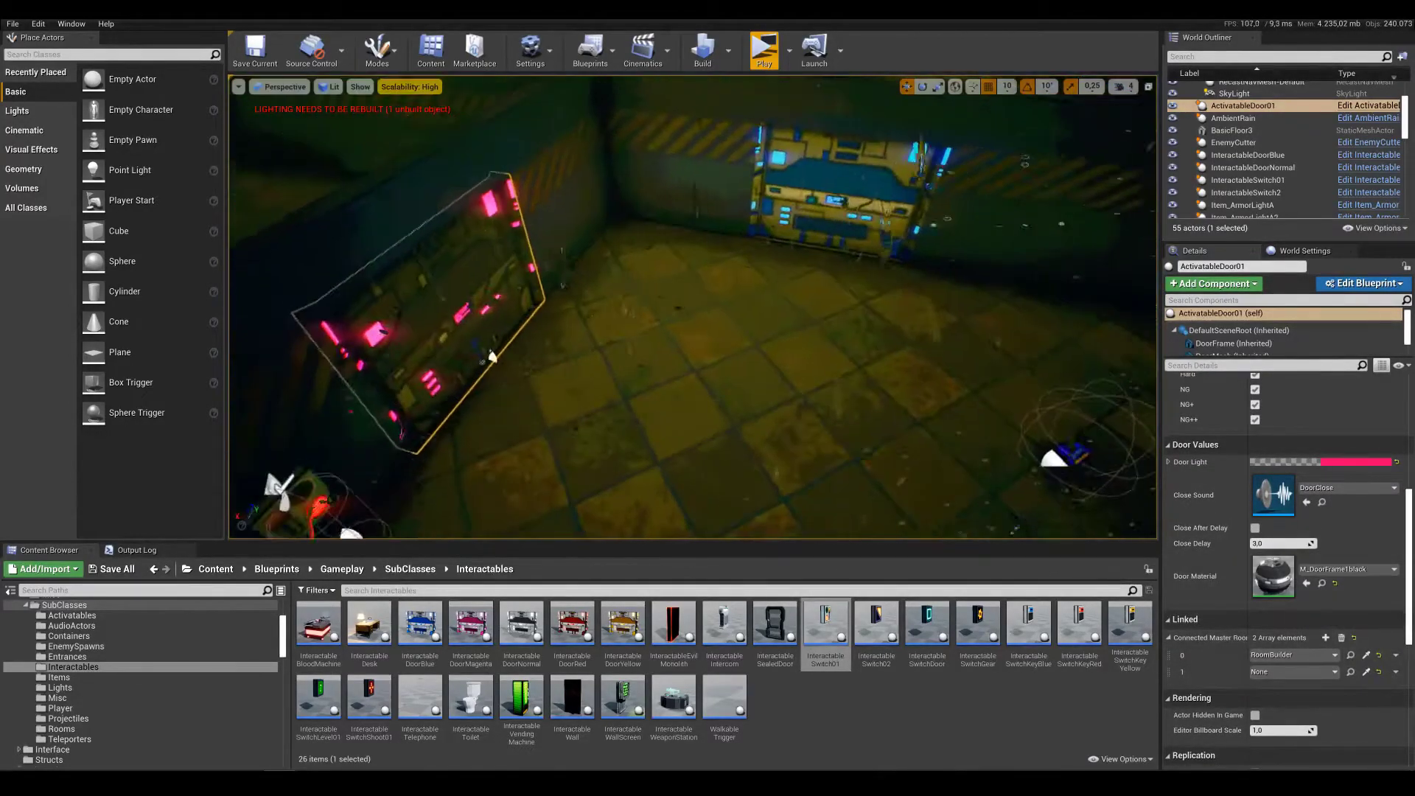
Start the game preview and walk the character through the normal door at the main room's northwest
left_click(765, 50)
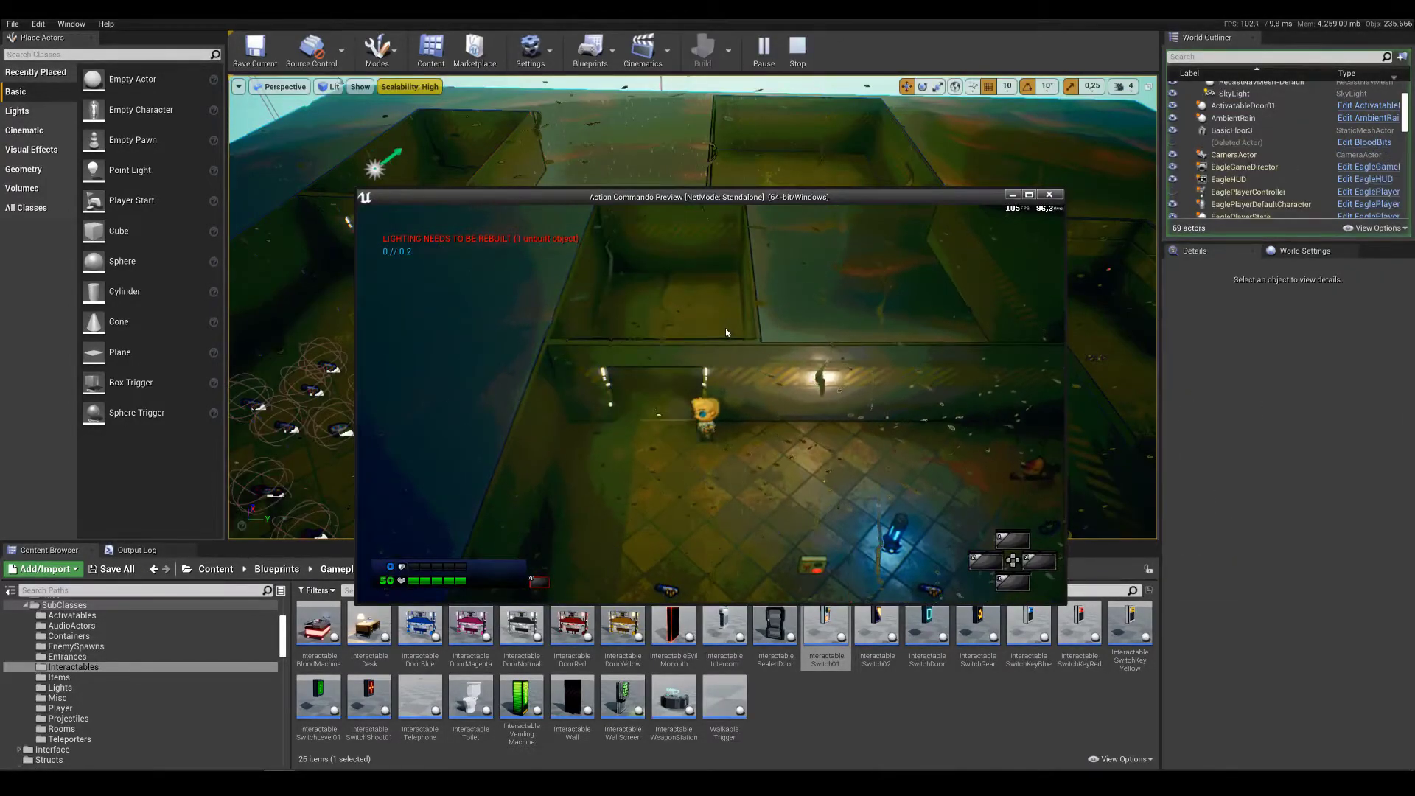
key("a")
key("w")
key("s")
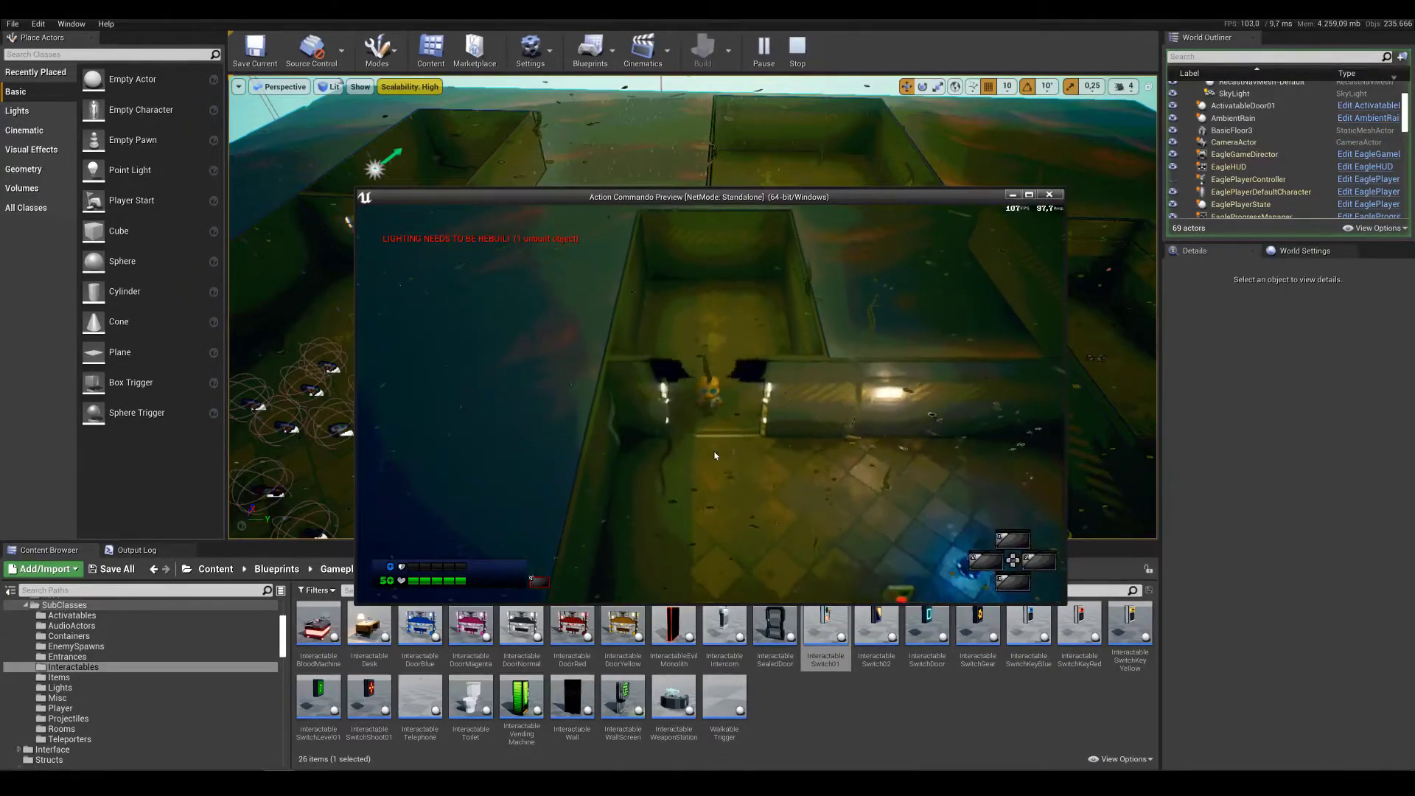
Activate the switch beside the pink-lit door, walk into the room behind it and return to the main room
key("w")
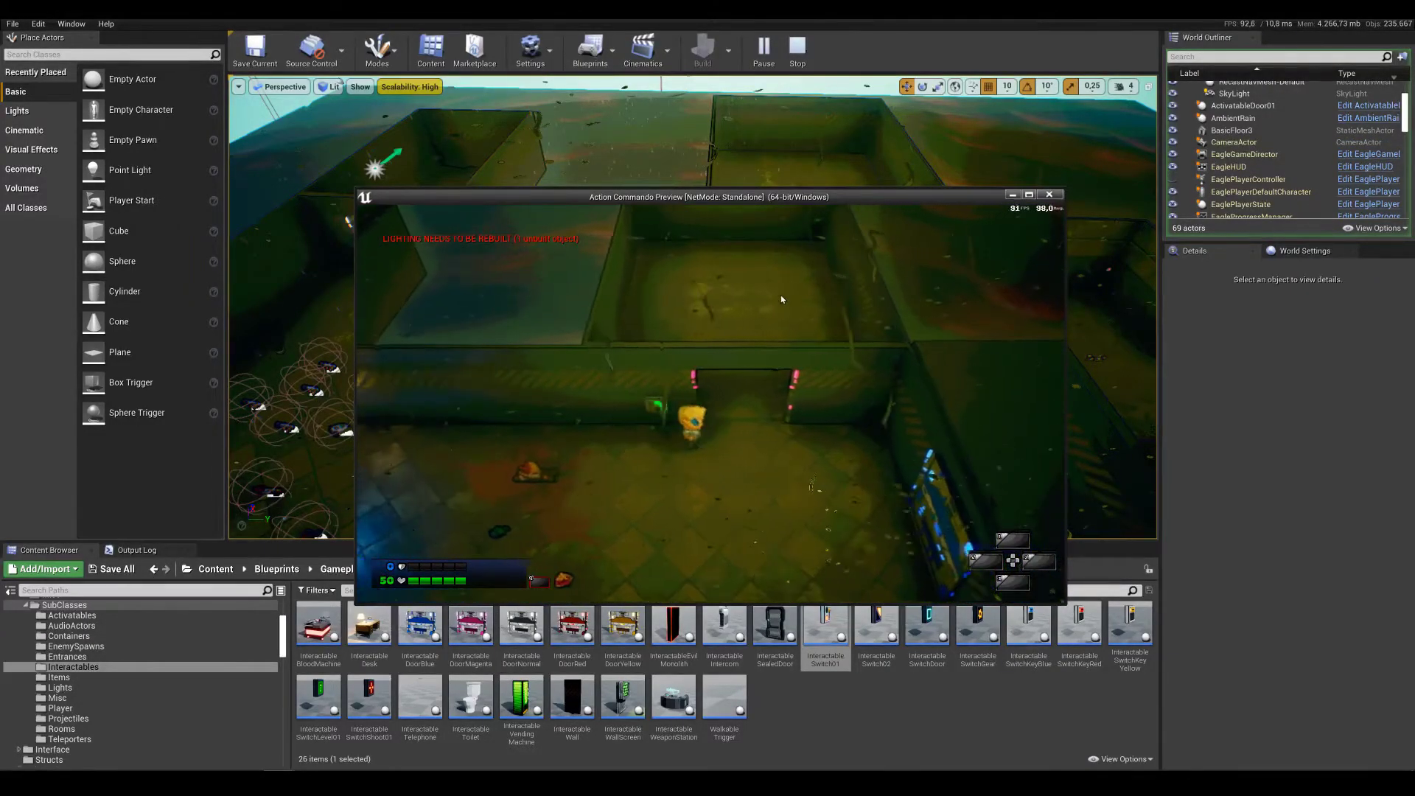
key("w")
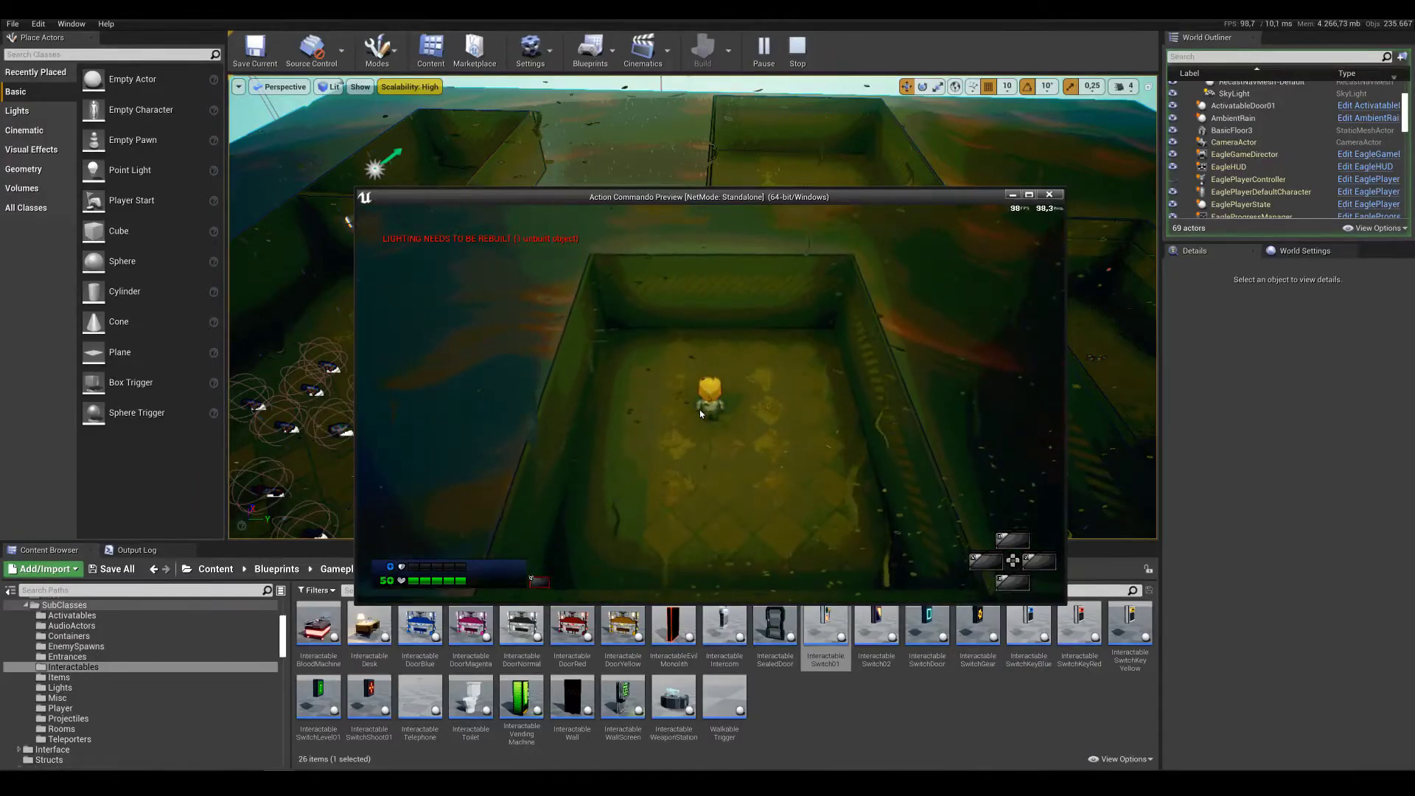
key("w")
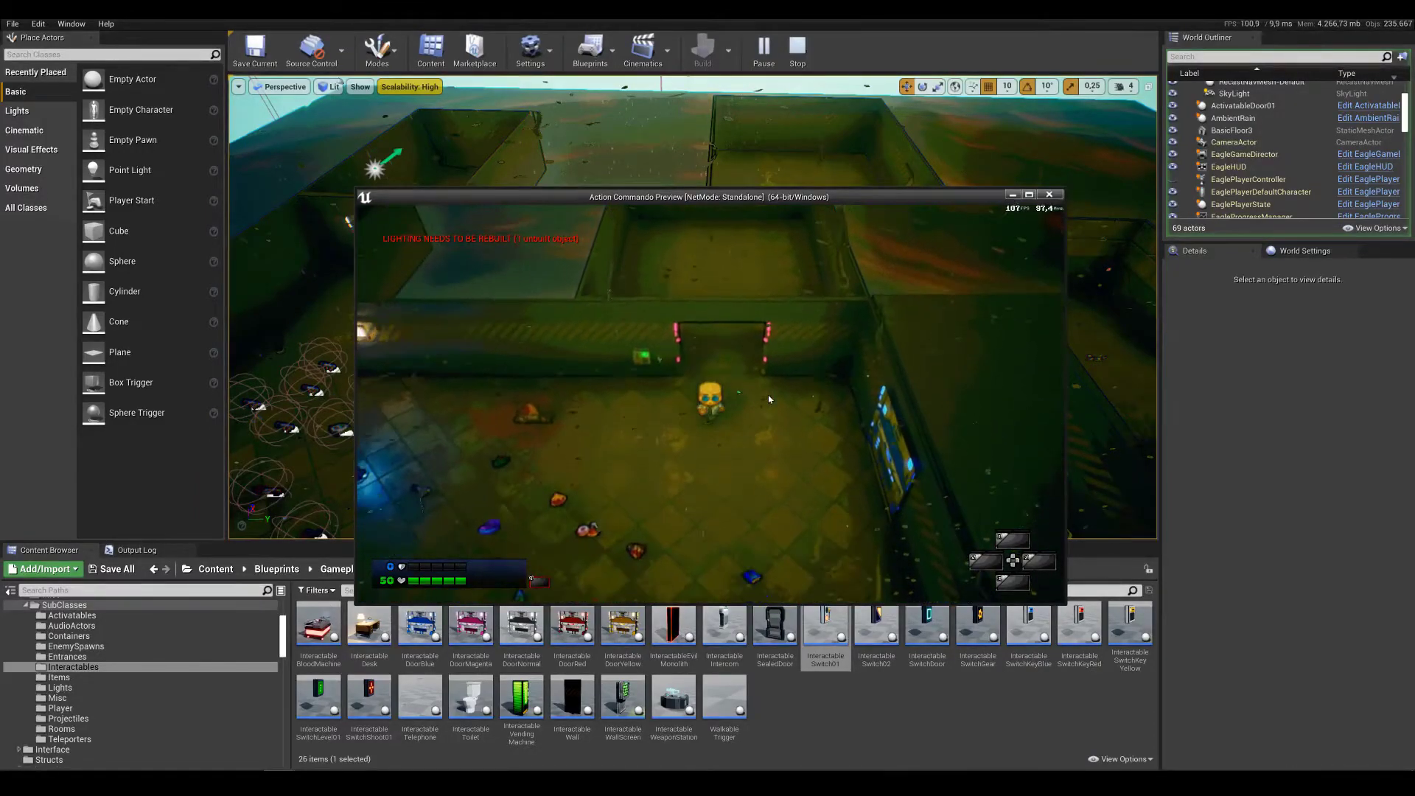
Walk the character around the main room's item pickups, into the room behind the pink-lit door and back towards the blue pickup
key("s")
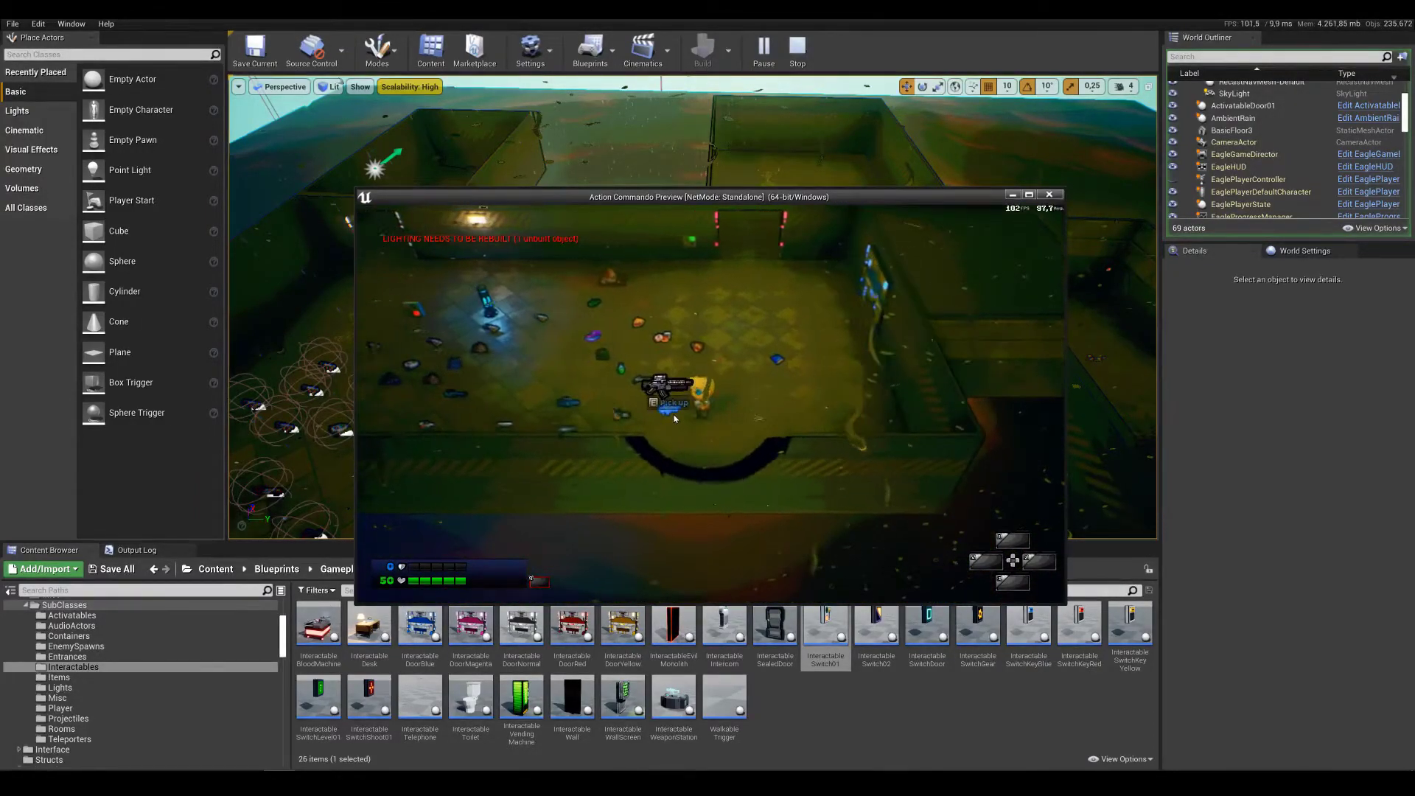
key("a")
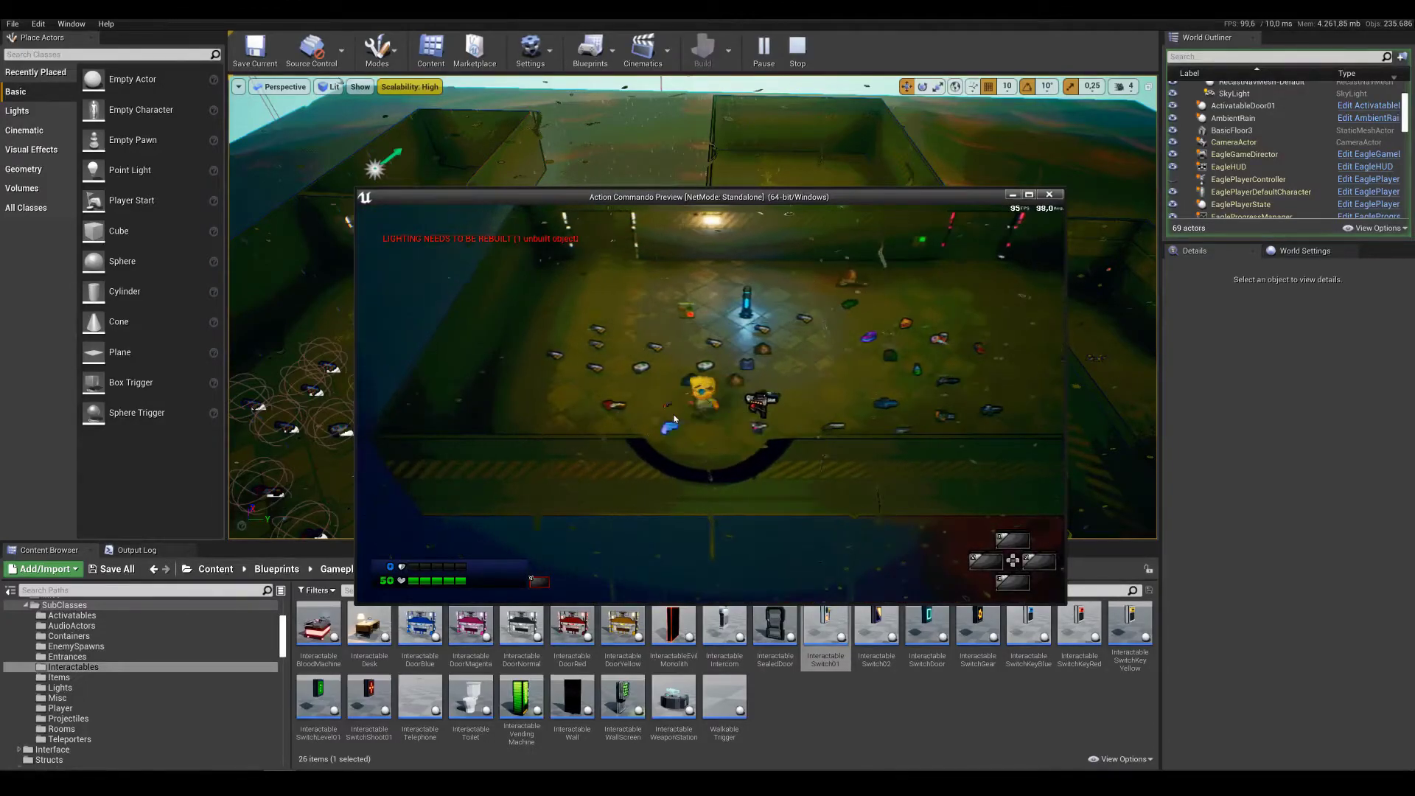
key("a")
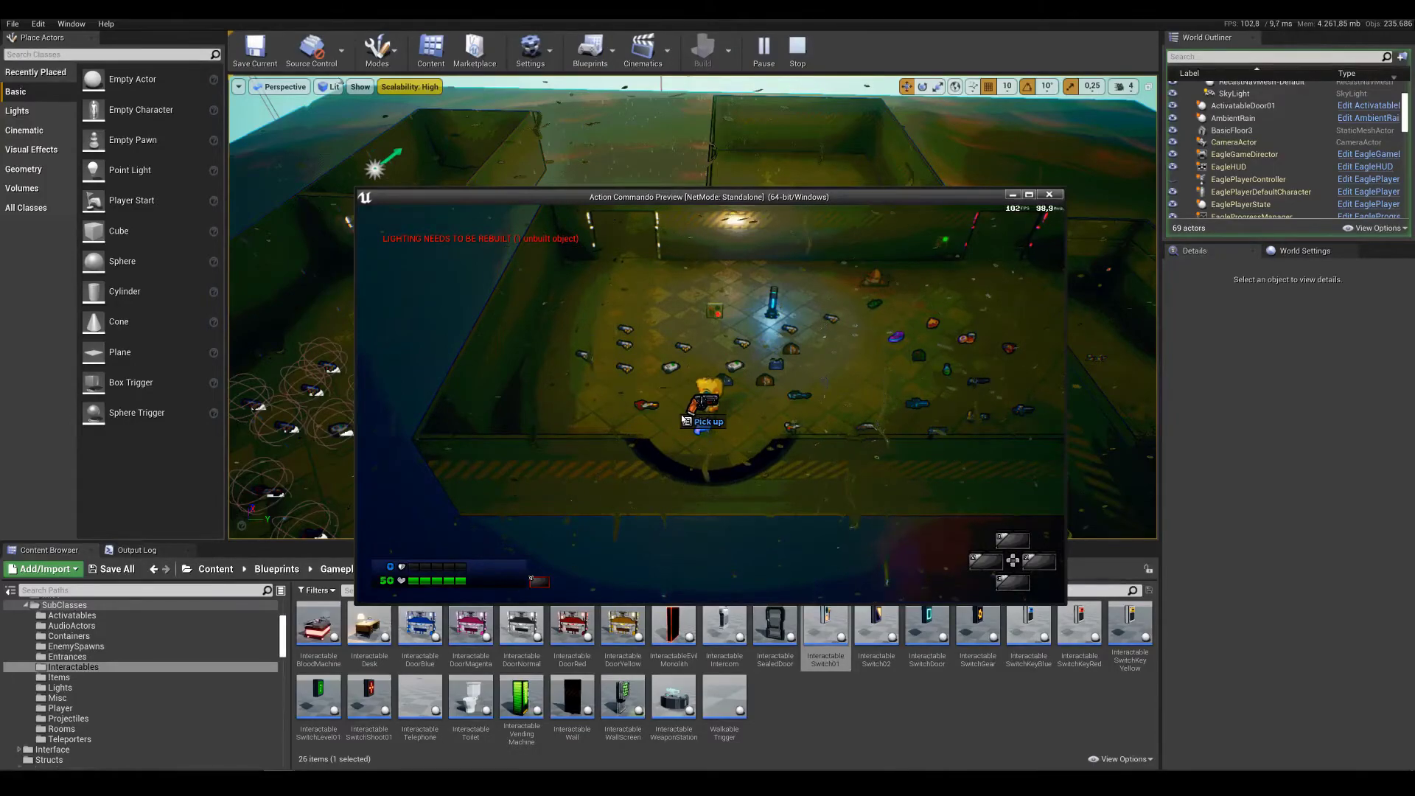
key("w")
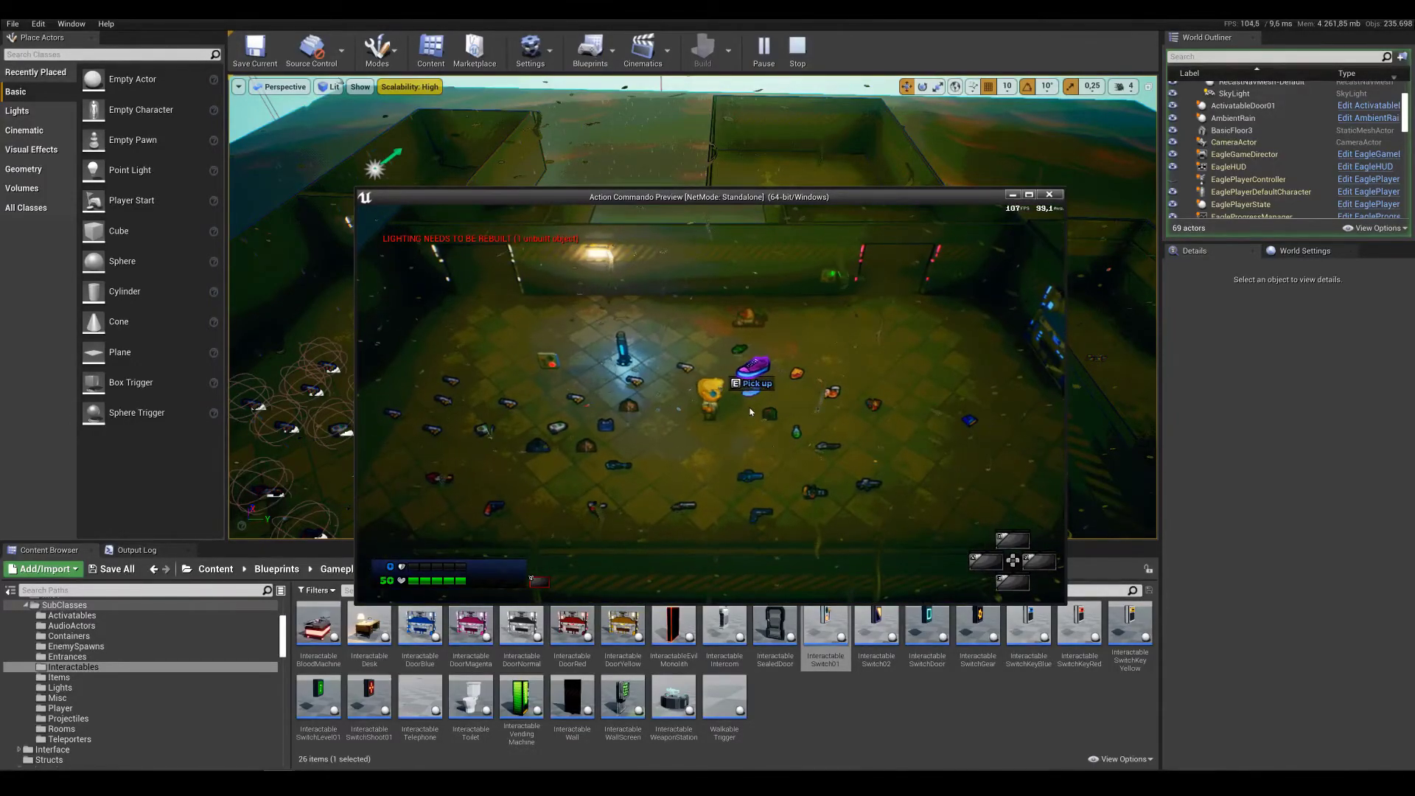
key("w")
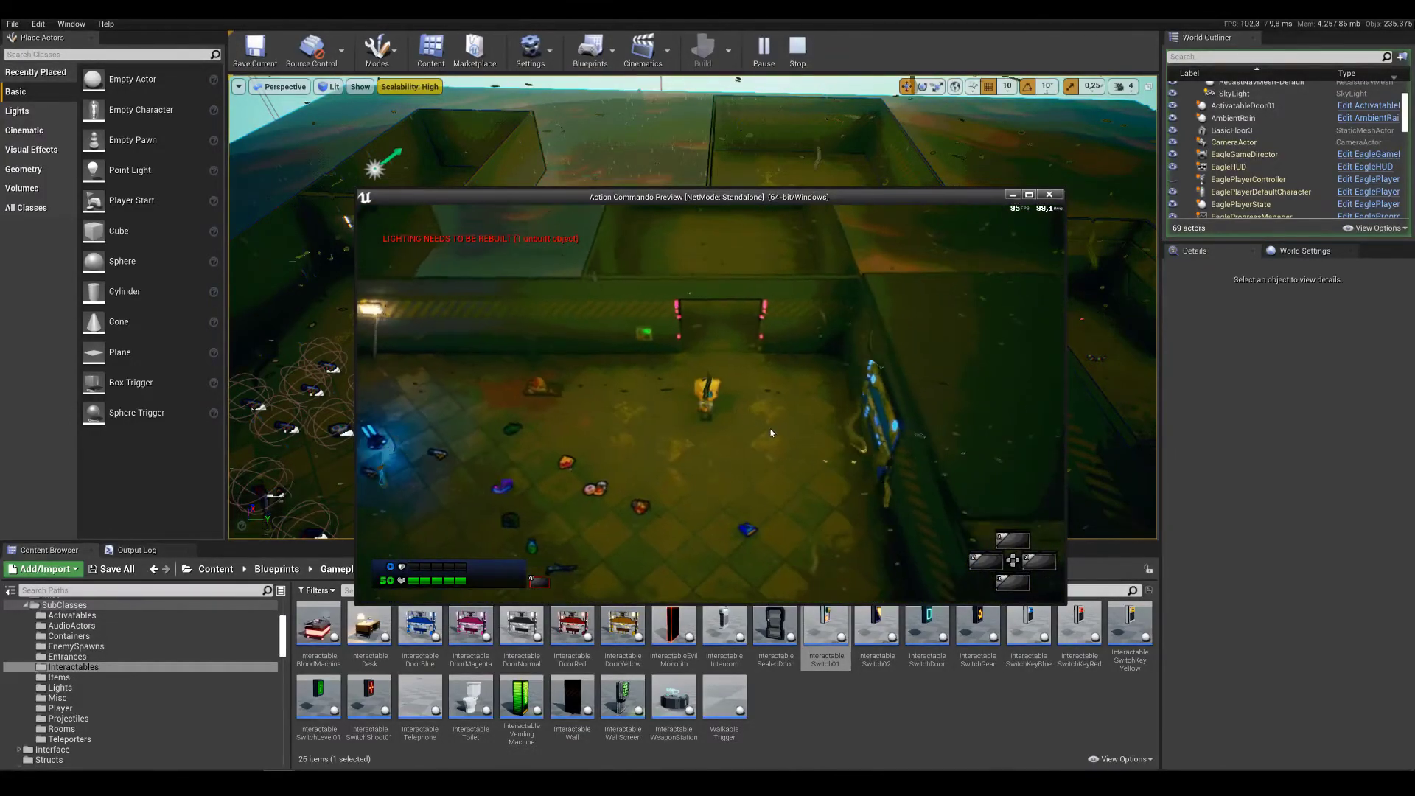
key("w")
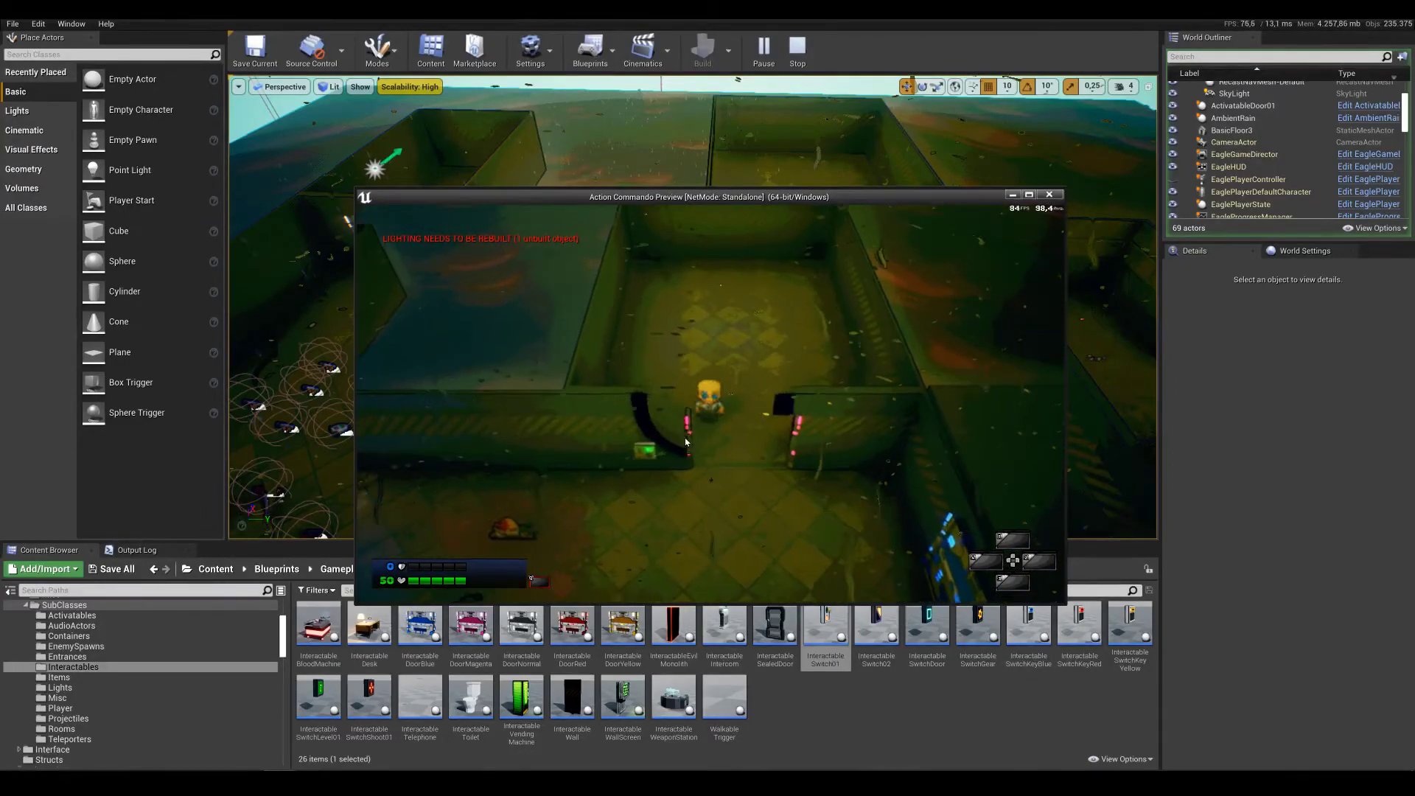
key("s")
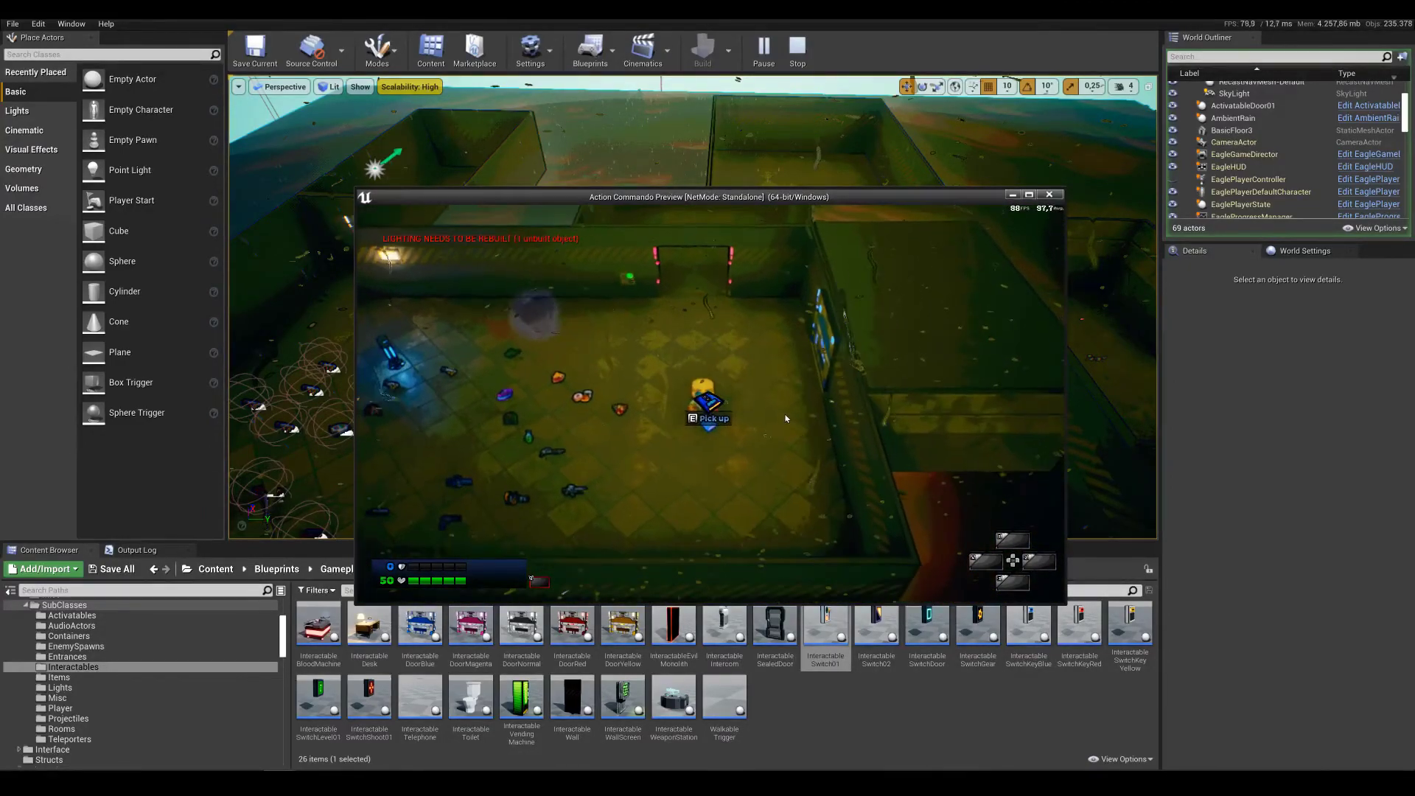